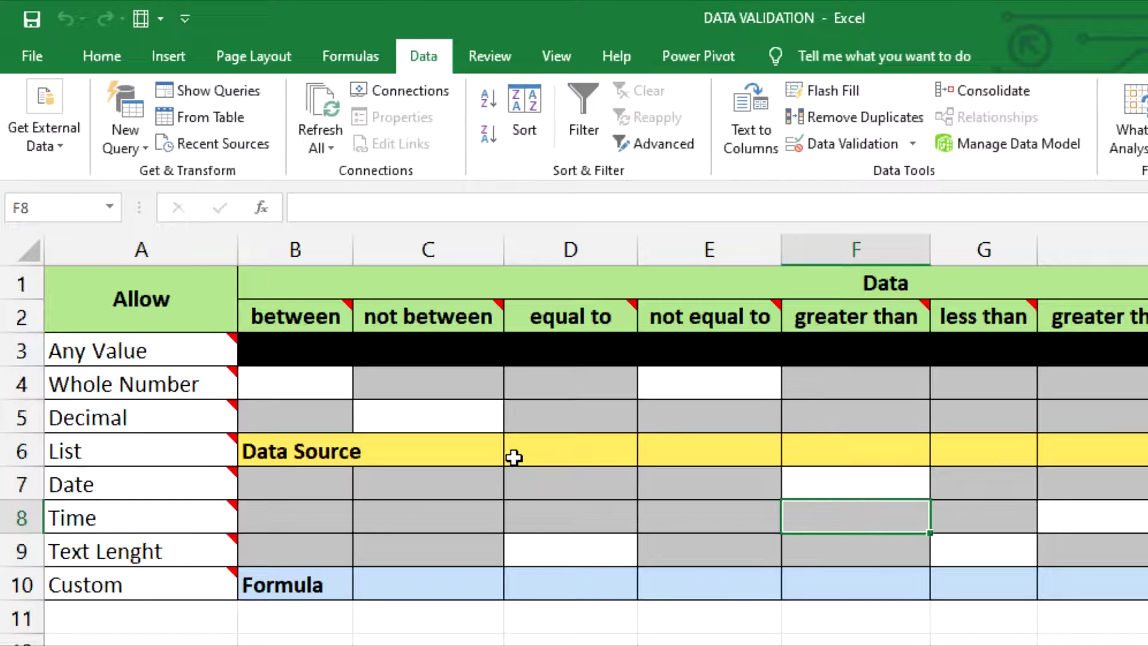
# Step: Preview the Data Validation Allow and Data options, then close the dialog without applying anything
pyautogui.click(867, 152)
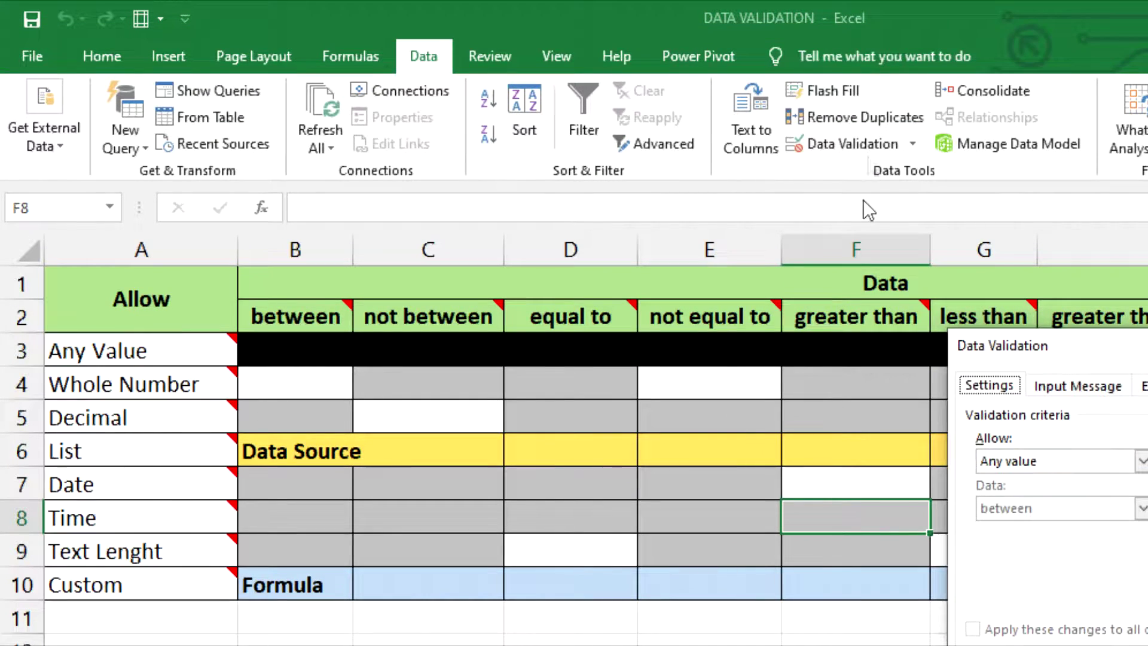
pyautogui.click(1036, 462)
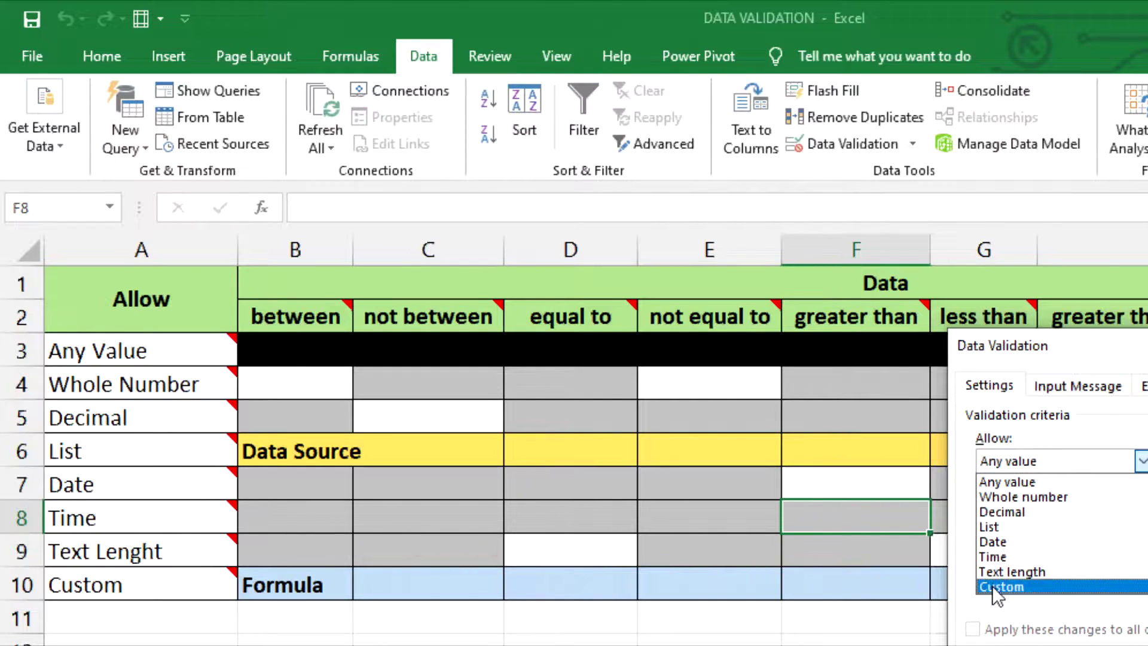
pyautogui.click(1010, 497)
pyautogui.click(1003, 509)
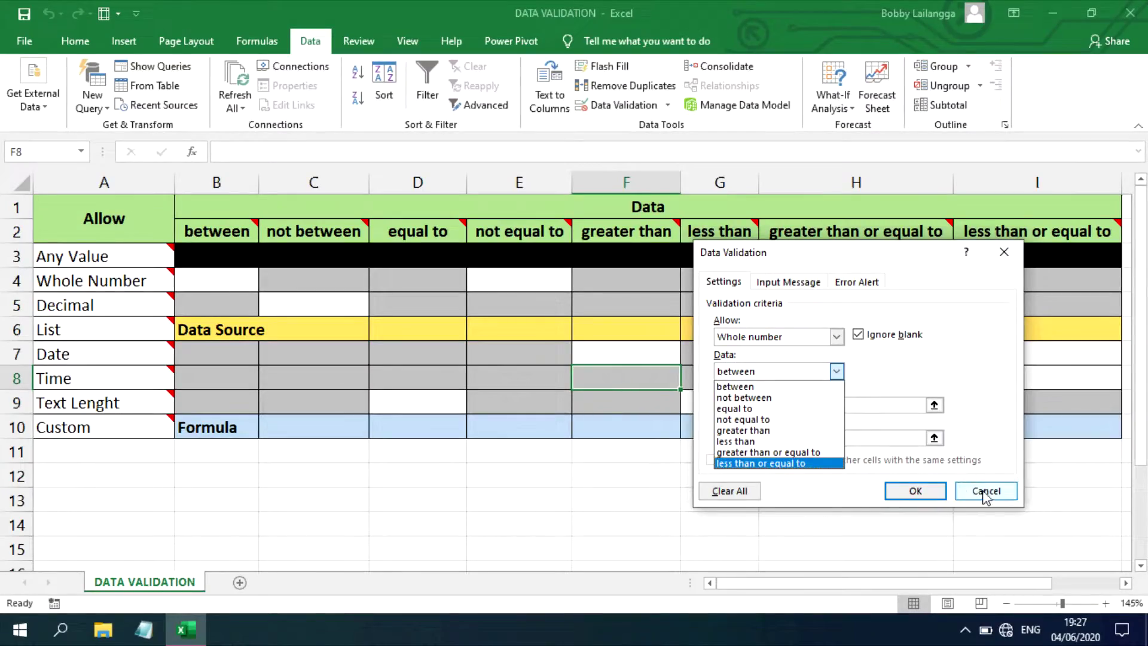
pyautogui.click(985, 489)
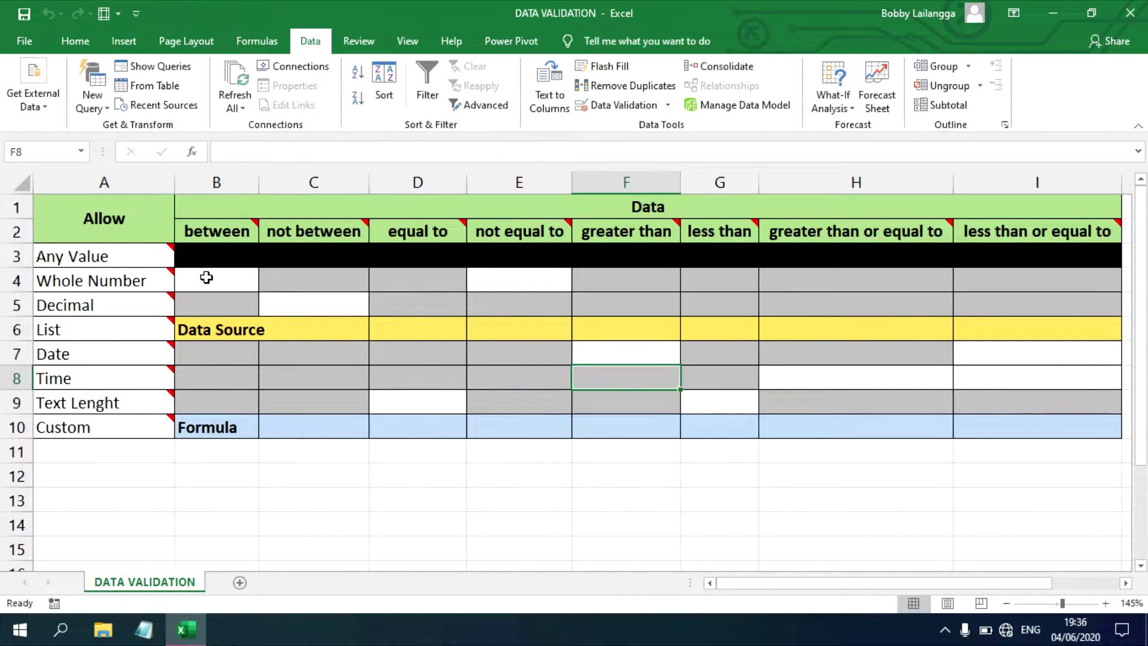
# Step: Point out the white rule cells B4, C5, E4, F7, D9, G9, H8, I8 and I7, then select B4
pyautogui.click(207, 277)
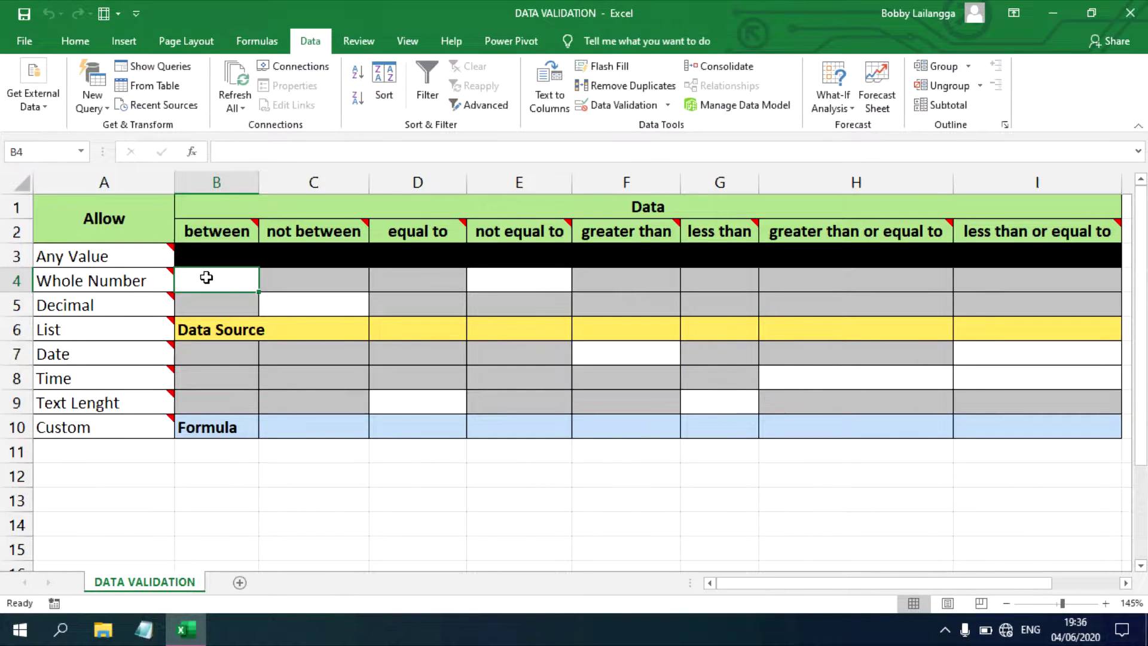
pyautogui.click(291, 305)
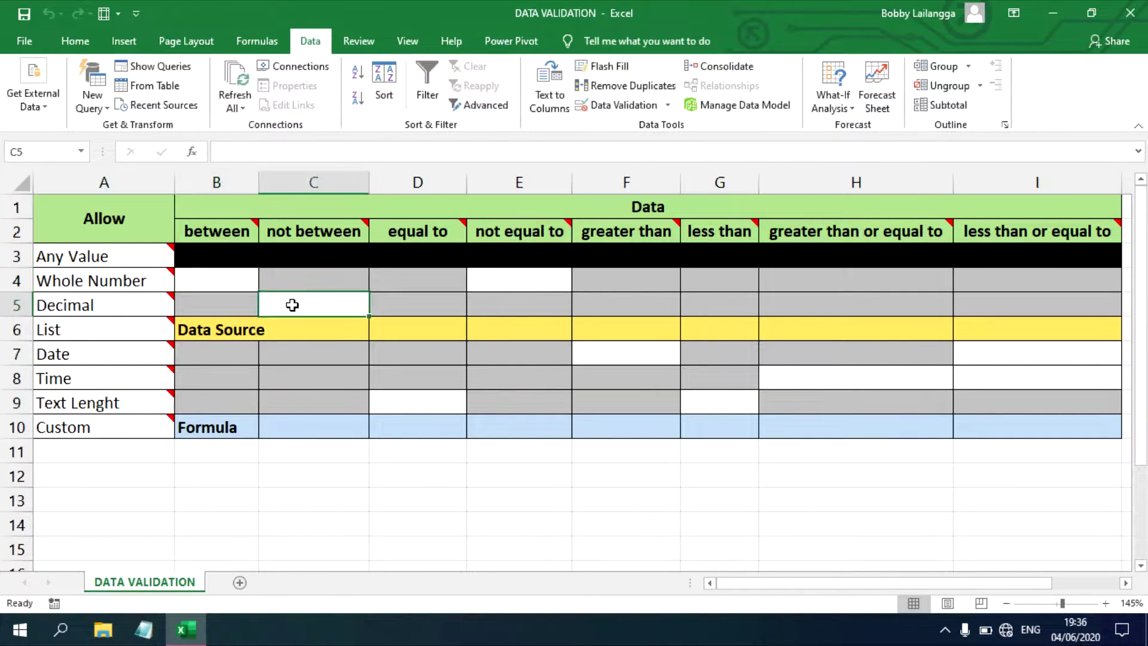
pyautogui.click(542, 277)
pyautogui.click(605, 354)
pyautogui.click(438, 403)
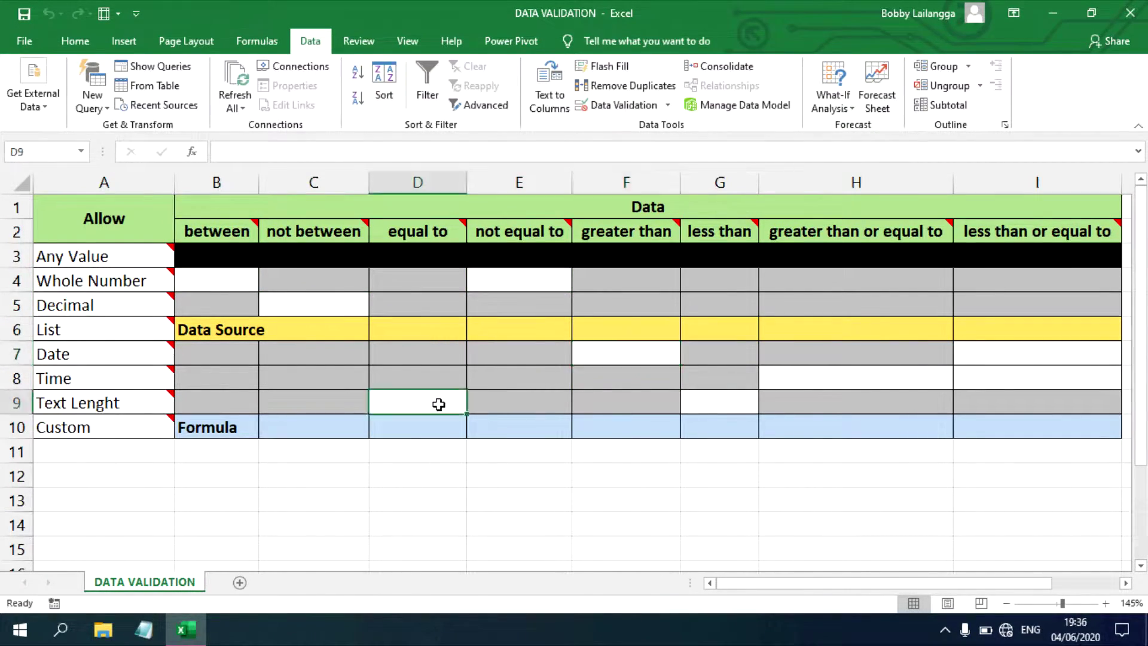
pyautogui.click(733, 403)
pyautogui.click(819, 377)
pyautogui.click(1005, 373)
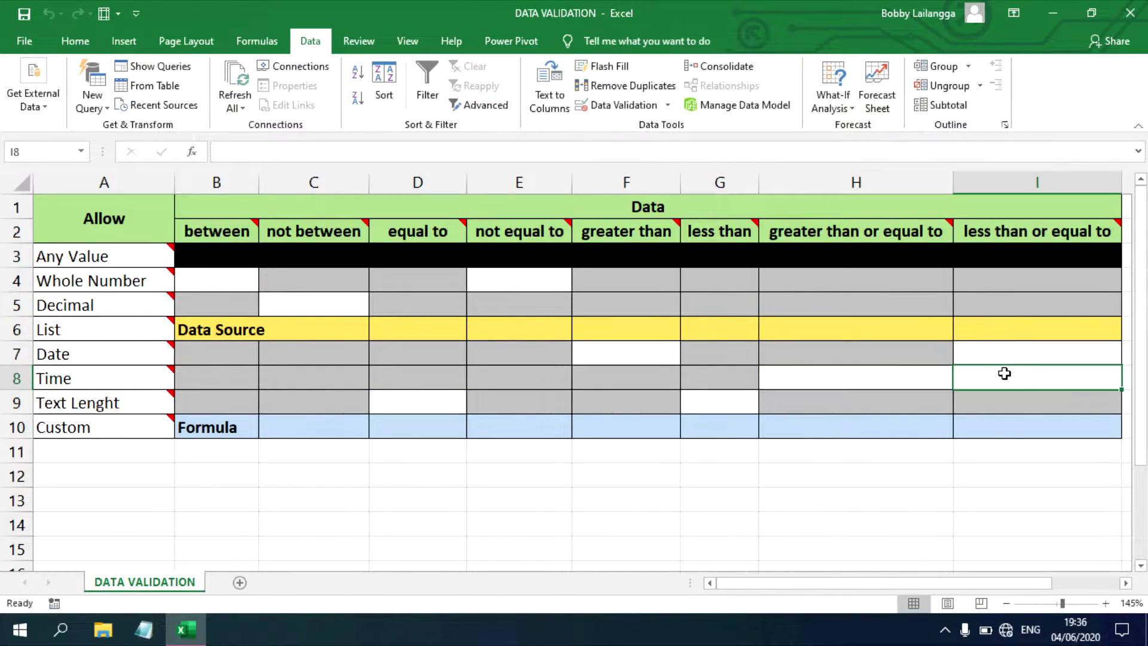
pyautogui.click(1011, 351)
pyautogui.click(209, 280)
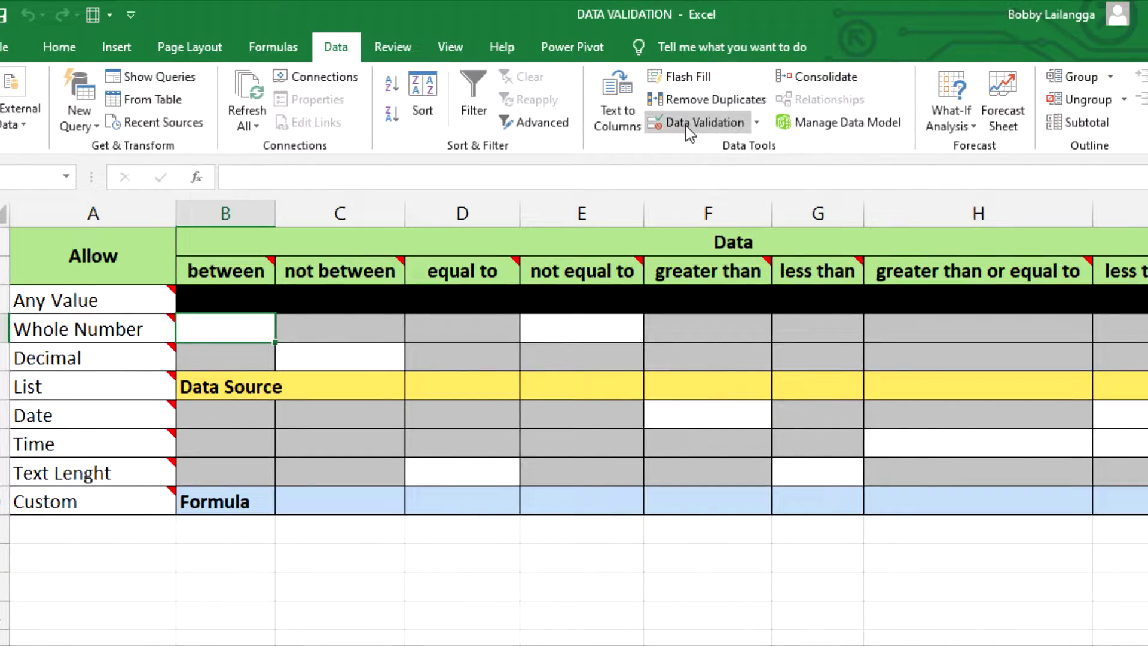
# Step: Give B4 a Whole number rule between 50 and 70, then type 65 into it
pyautogui.click(675, 122)
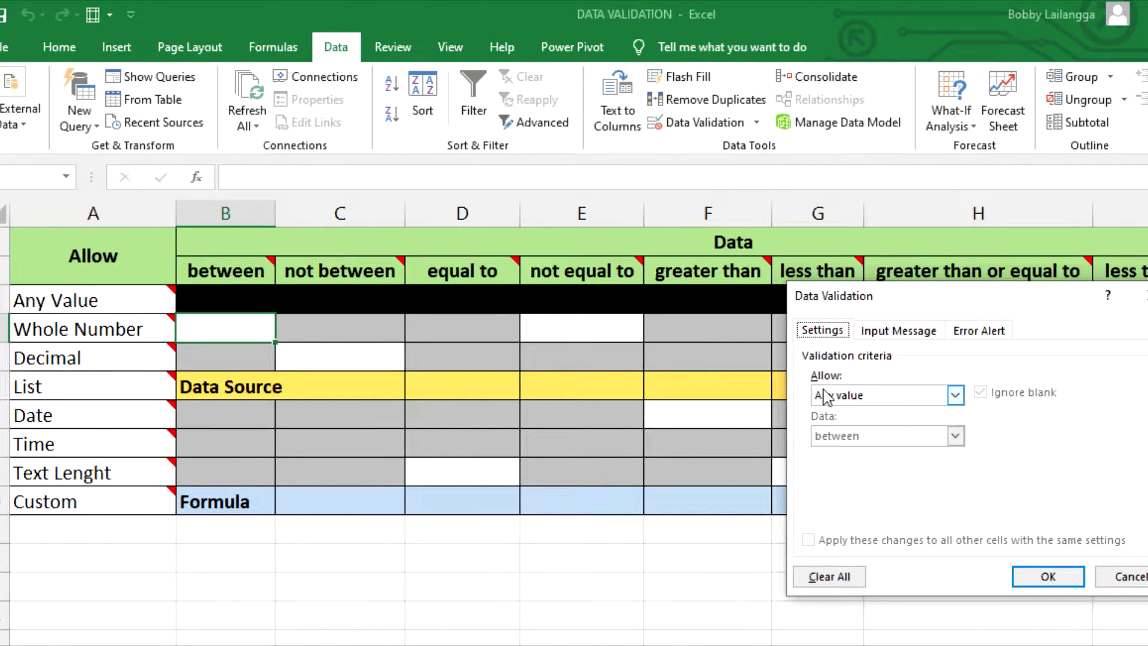
pyautogui.click(830, 395)
pyautogui.click(835, 427)
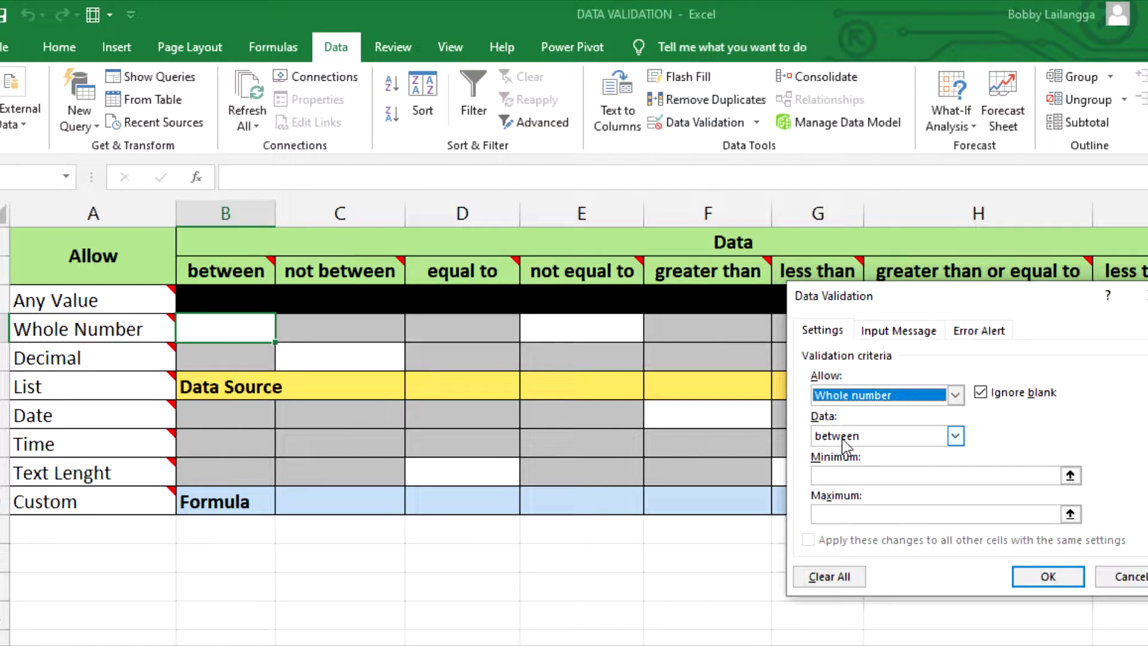
pyautogui.click(833, 481)
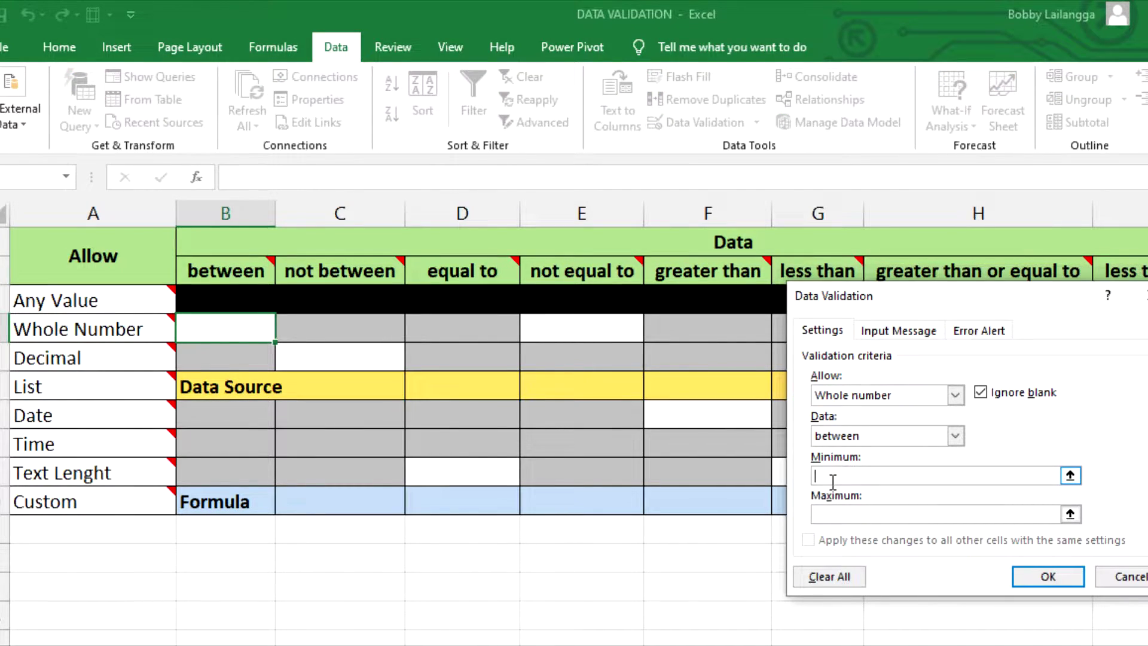
pyautogui.write('50')
pyautogui.click(832, 514)
pyautogui.write('70')
pyautogui.click(1041, 578)
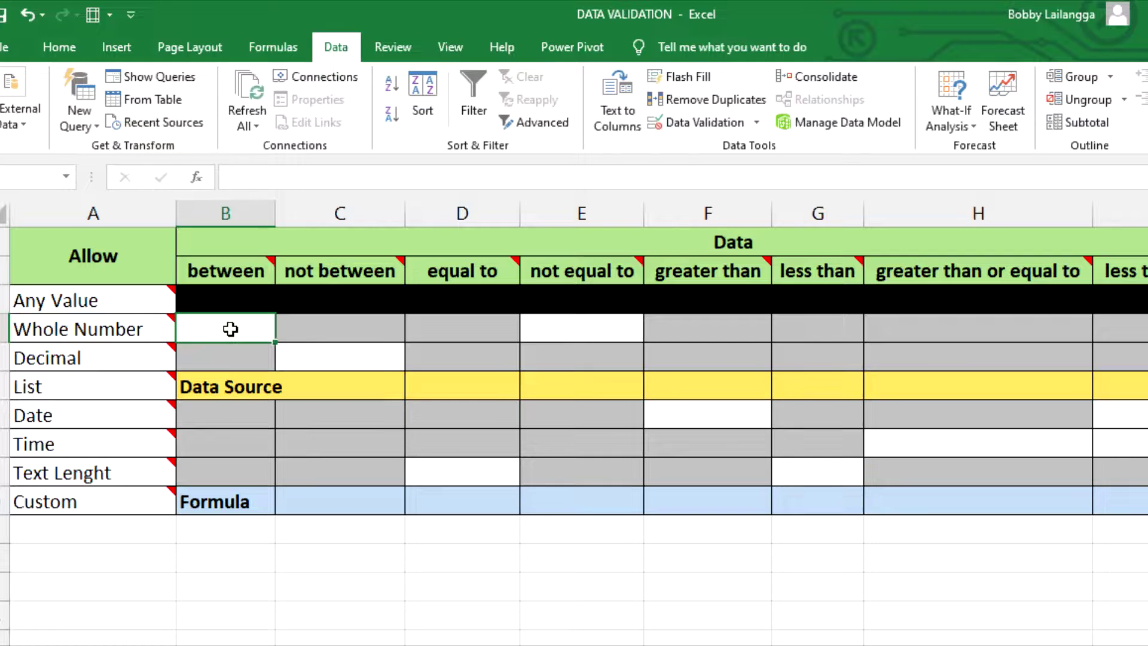
pyautogui.write('65')
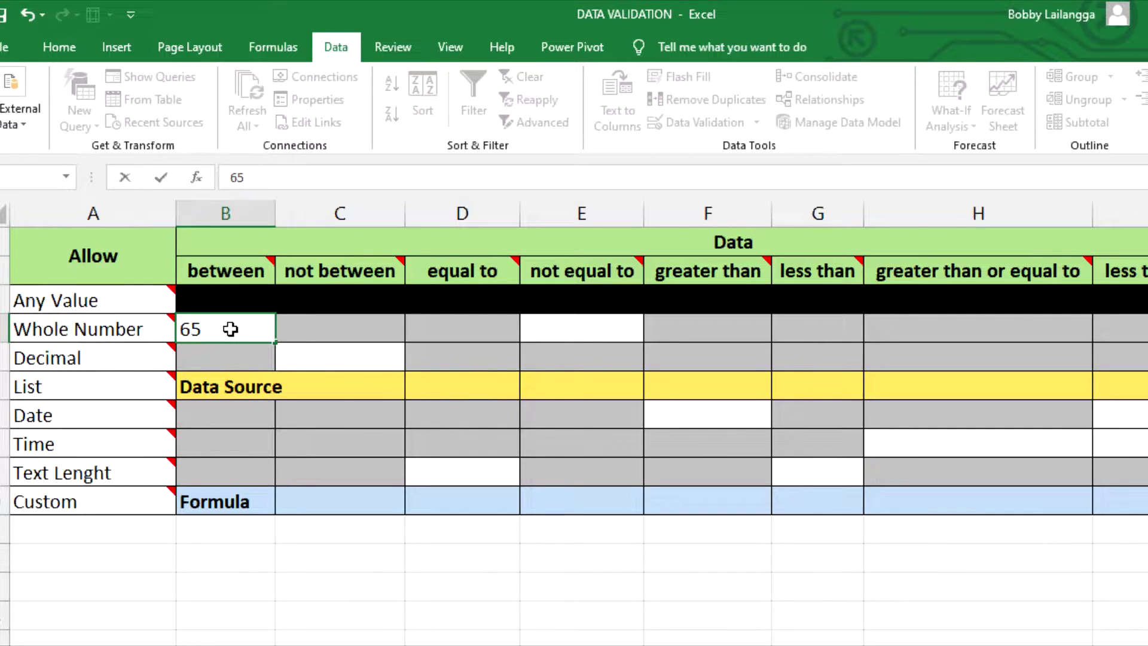
# Step: Test B4 by committing 65, then entering 45 and 71 and cancelling each rejection
pyautogui.press('Return')
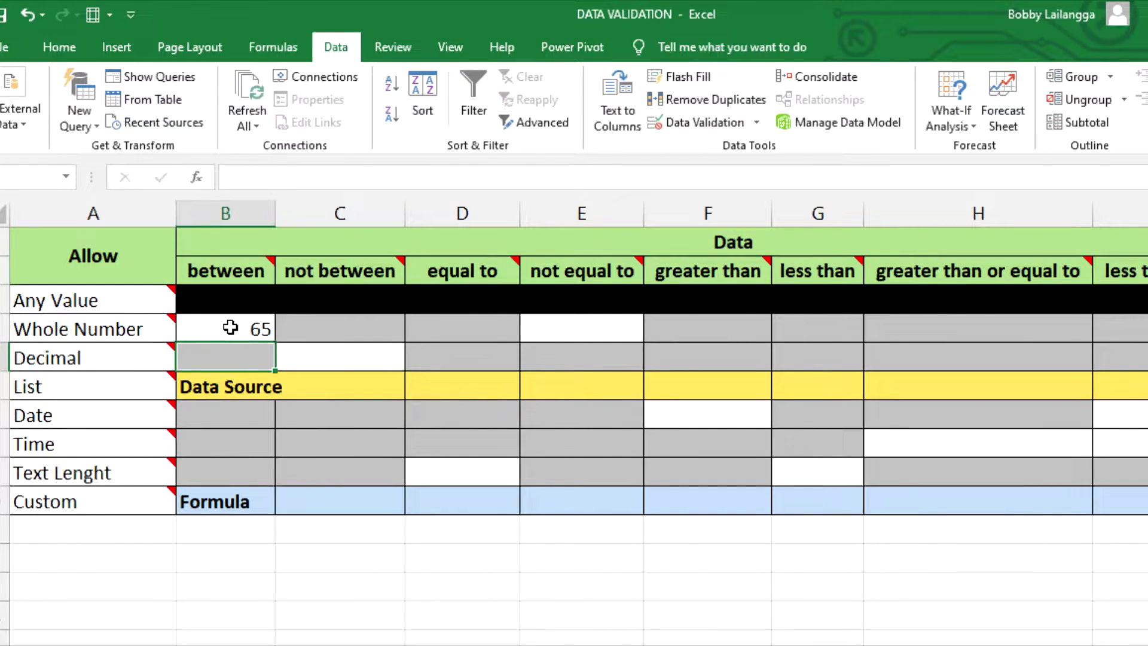
pyautogui.click(227, 329)
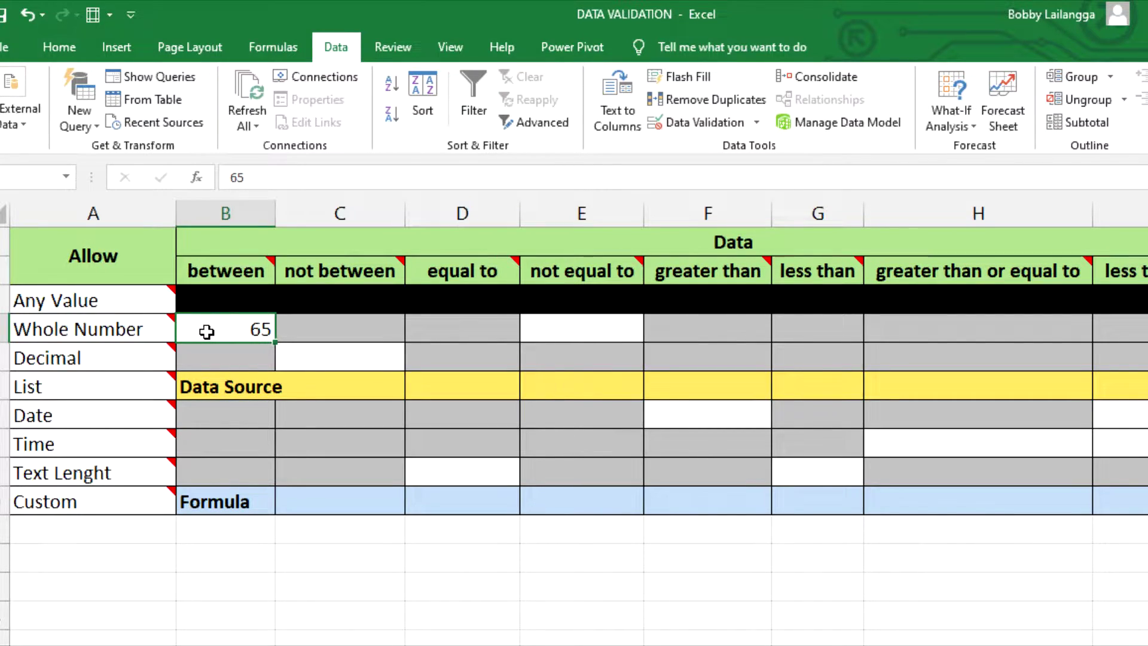
pyautogui.write('45')
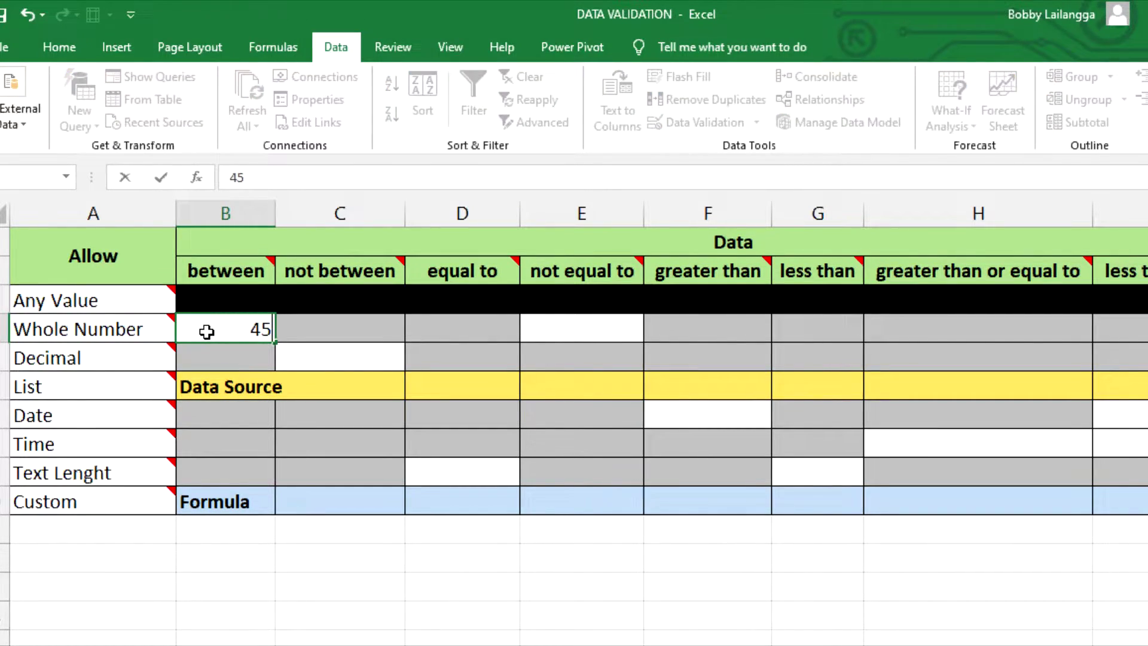
pyautogui.press('Return')
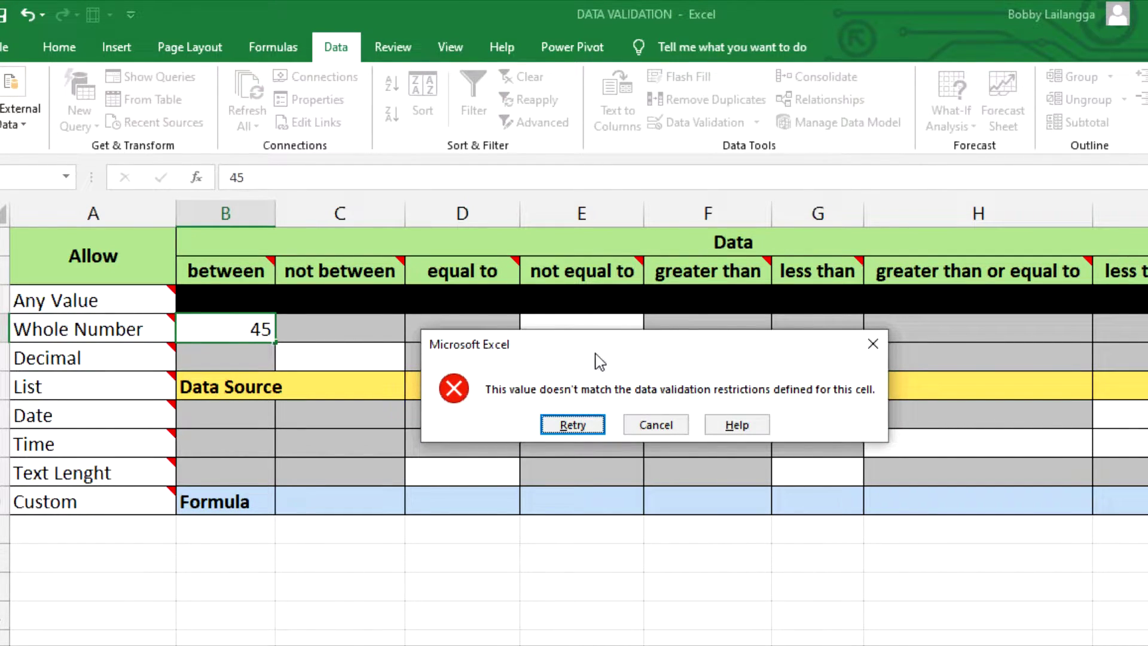
pyautogui.click(665, 425)
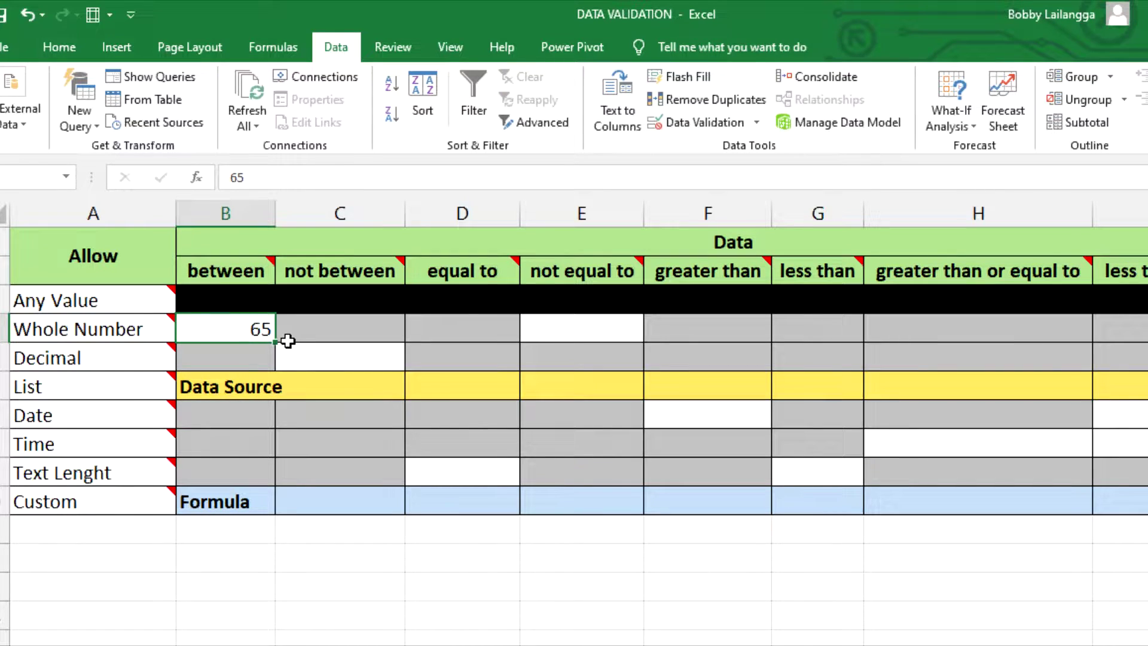
pyautogui.write('71')
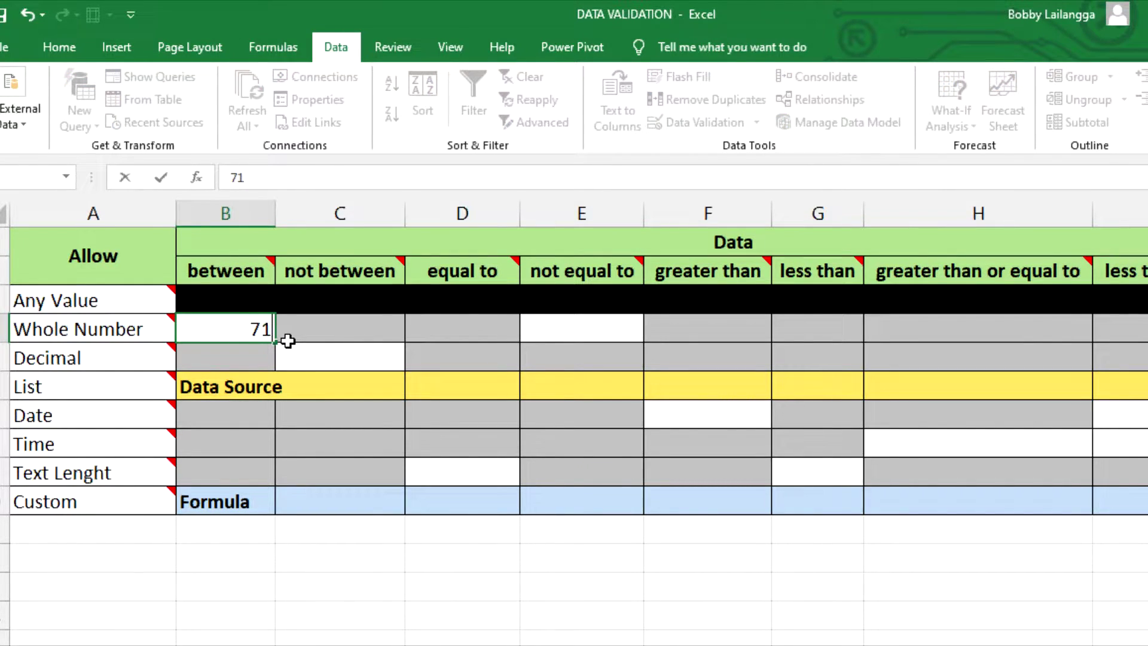
pyautogui.press('Return')
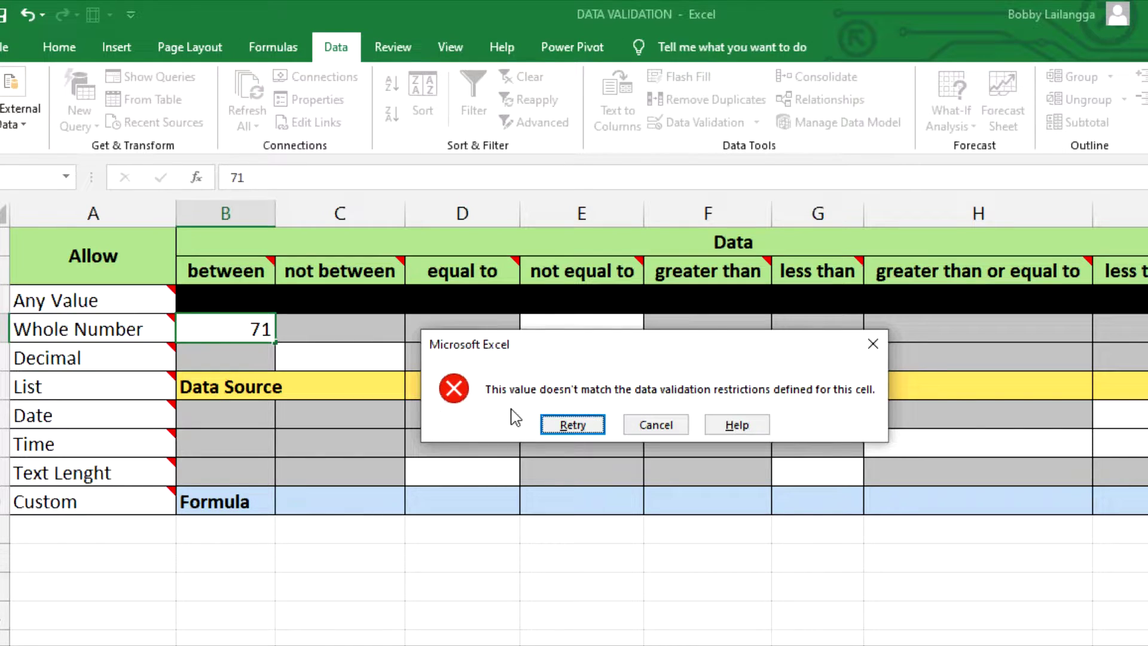
pyautogui.click(666, 426)
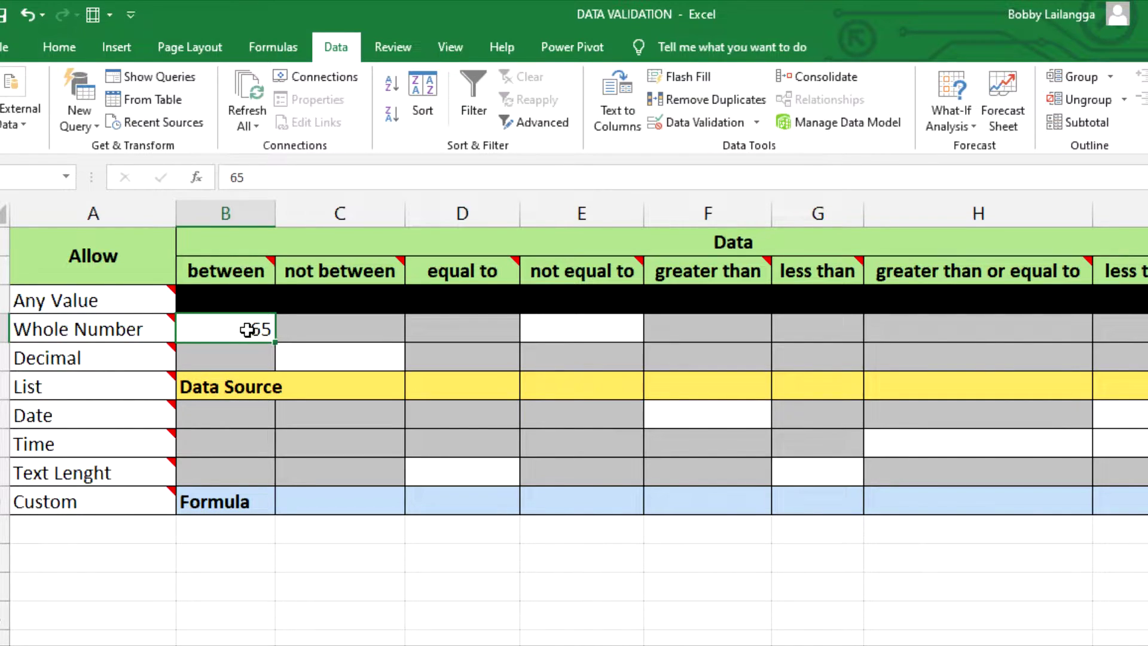
pyautogui.click(305, 361)
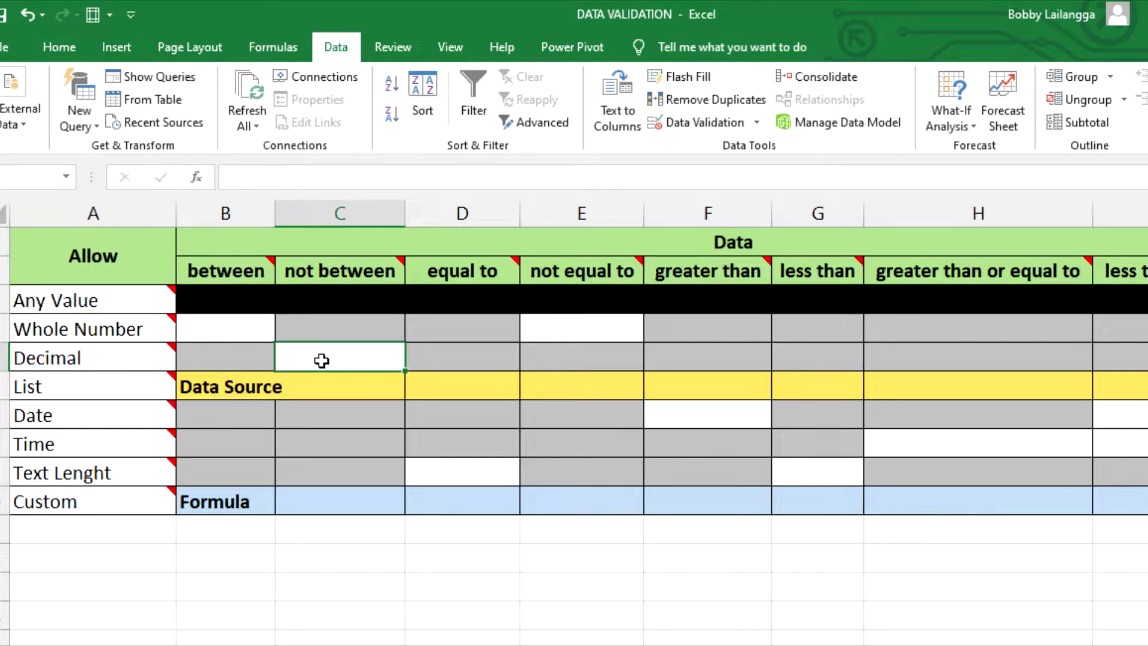
# Step: Give C5 a Decimal not-between rule with minimum 4,5 and maximum 8,5
pyautogui.click(730, 122)
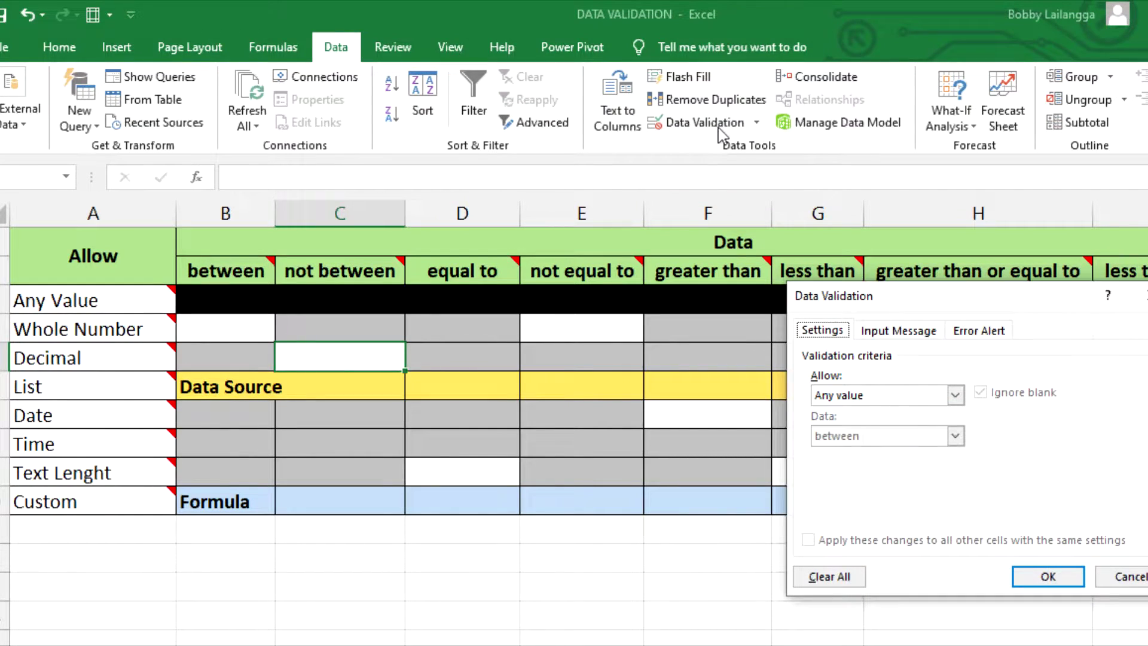
pyautogui.click(878, 397)
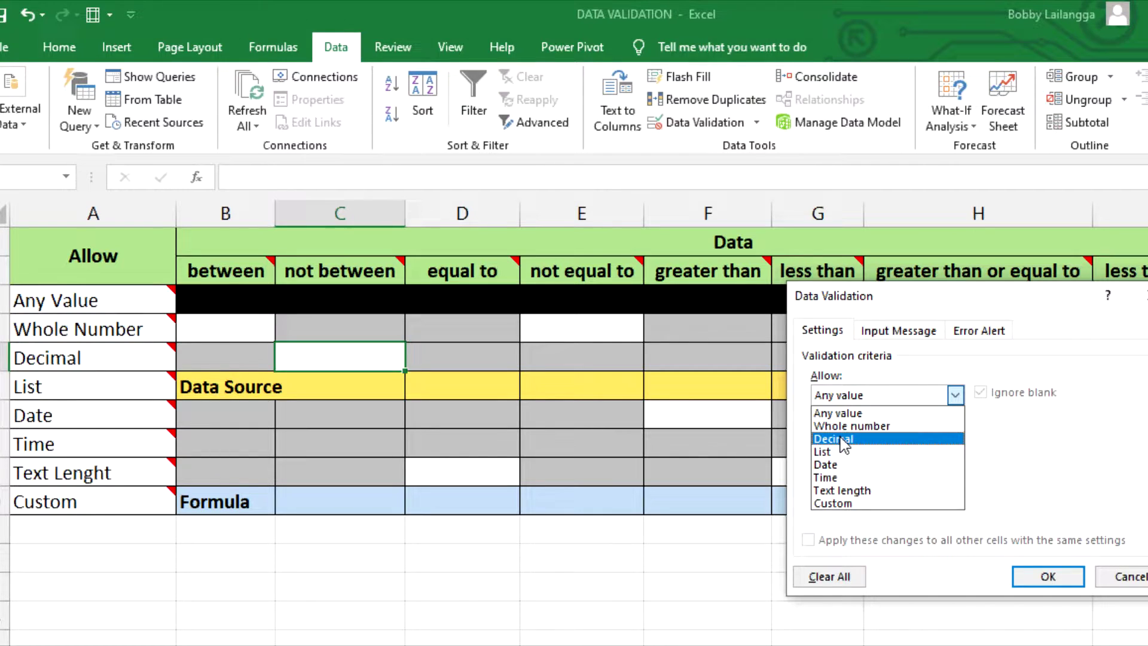
pyautogui.click(843, 441)
pyautogui.click(858, 439)
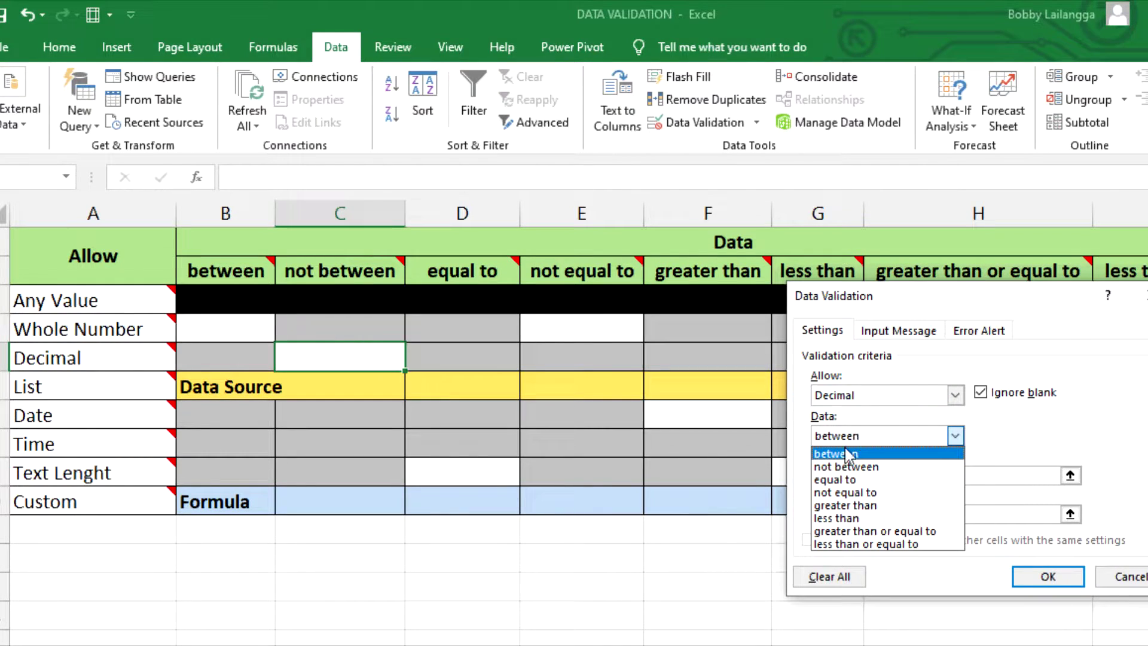
pyautogui.click(847, 466)
pyautogui.click(856, 476)
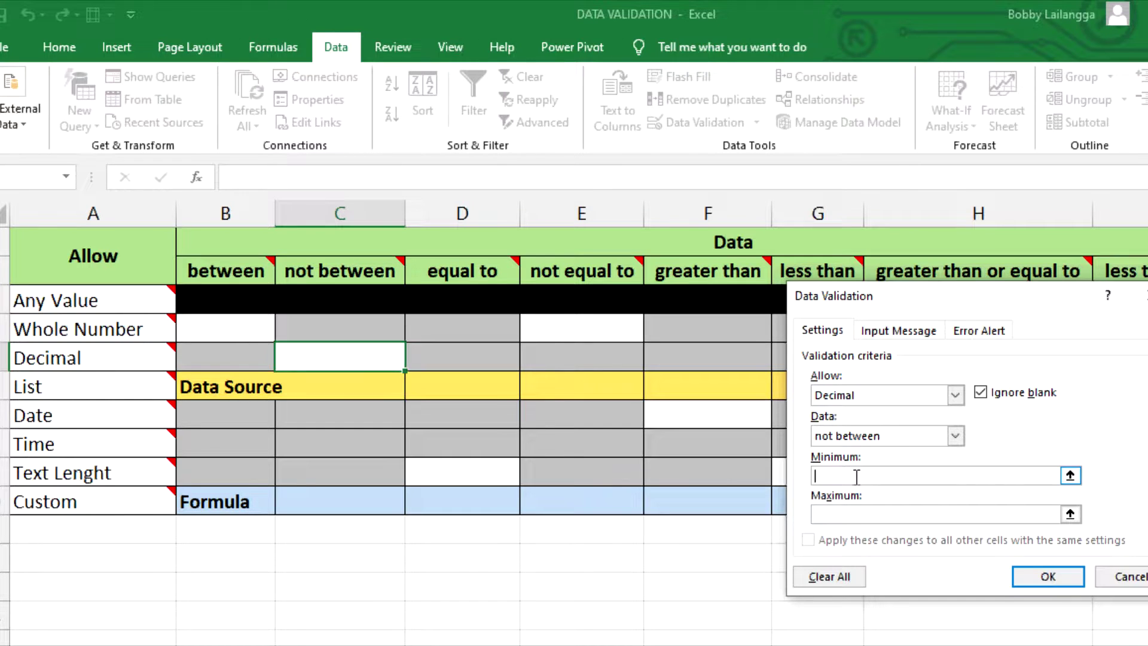
pyautogui.write('4')
pyautogui.write(',5')
pyautogui.click(856, 514)
pyautogui.write('8,5')
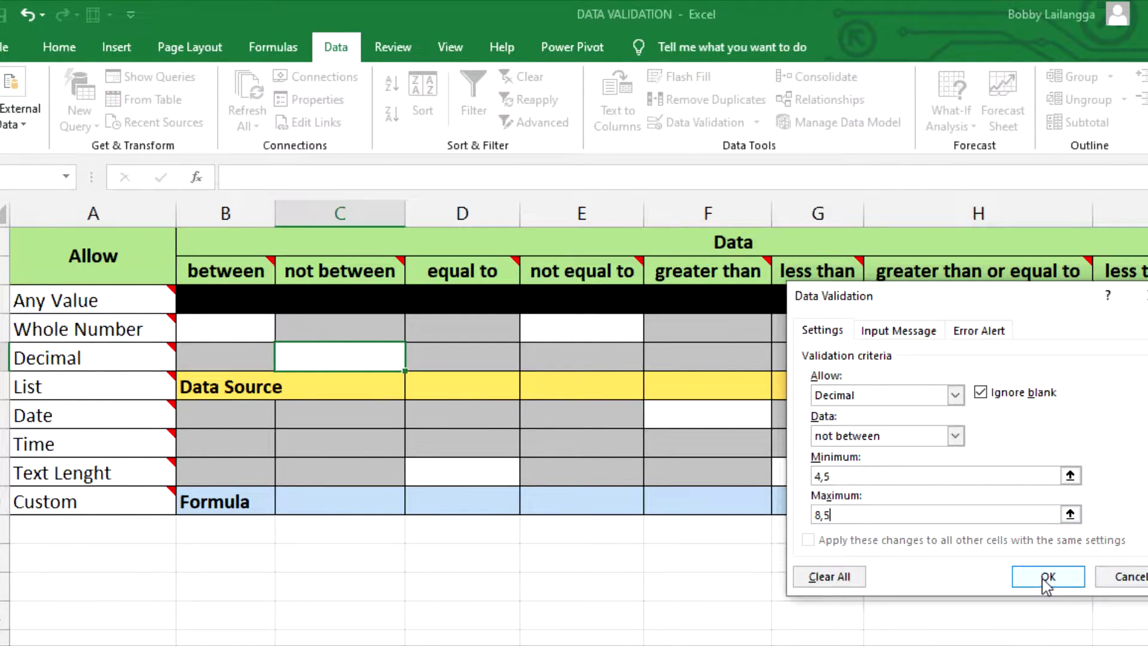
pyautogui.click(1050, 575)
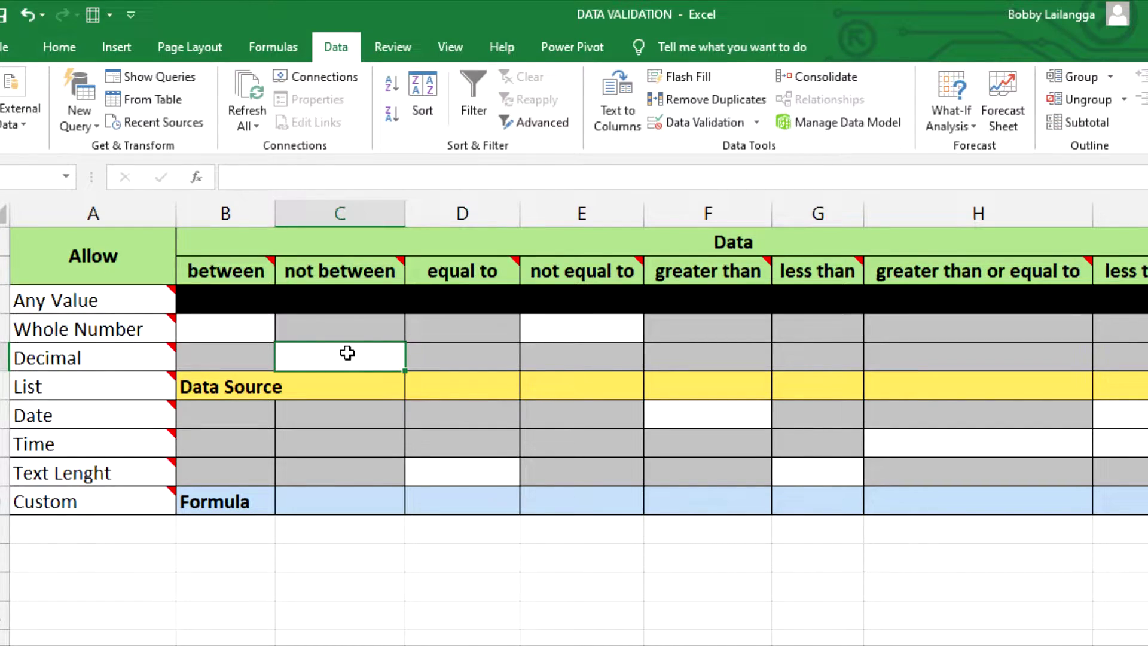
pyautogui.write('8')
pyautogui.press('Return')
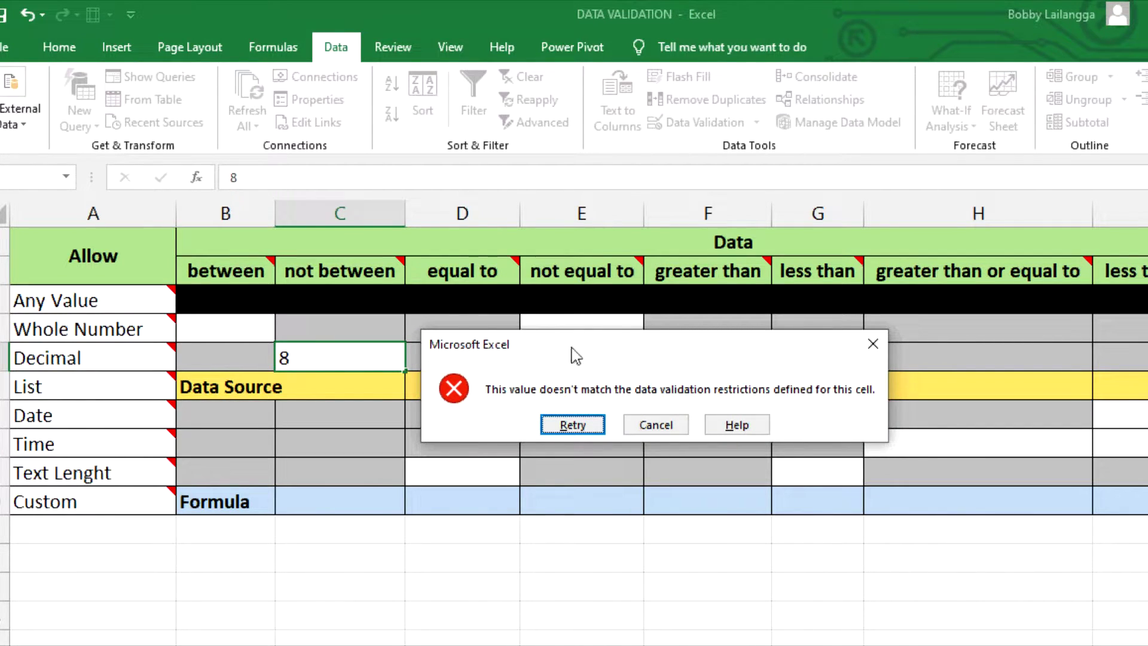
pyautogui.click(656, 425)
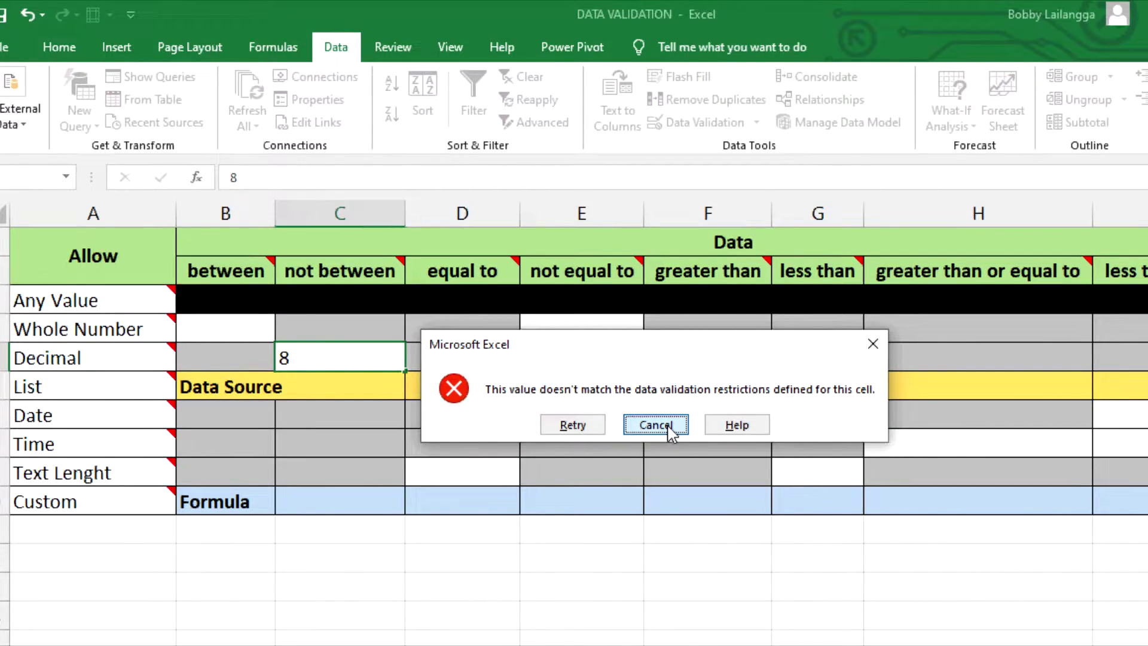
pyautogui.click(562, 406)
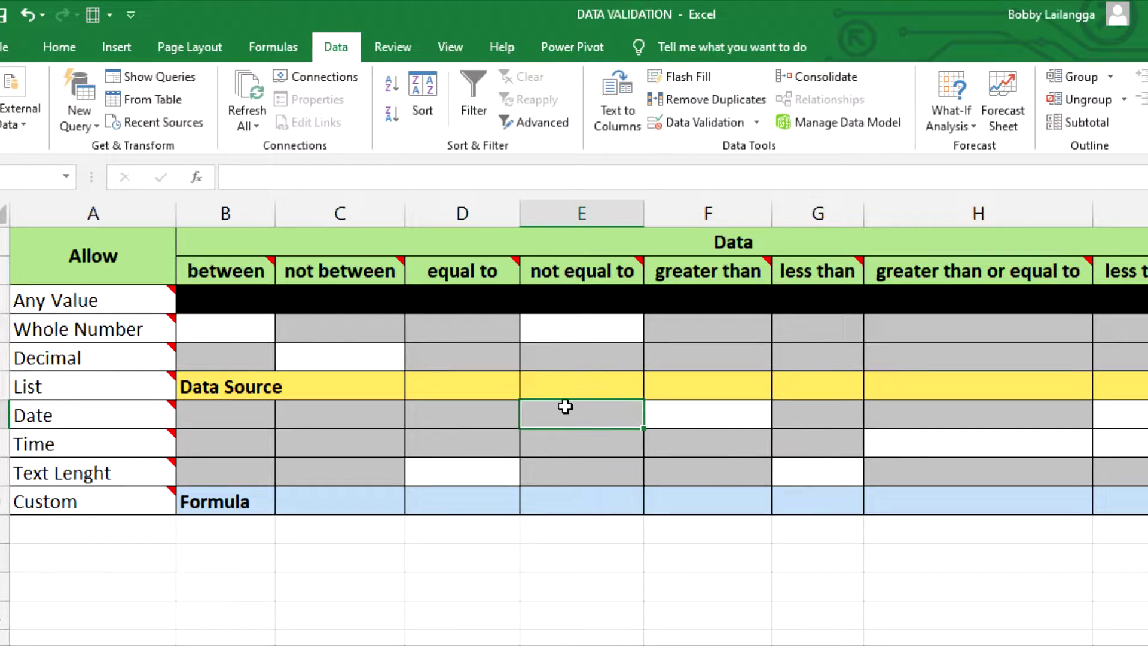
pyautogui.click(548, 335)
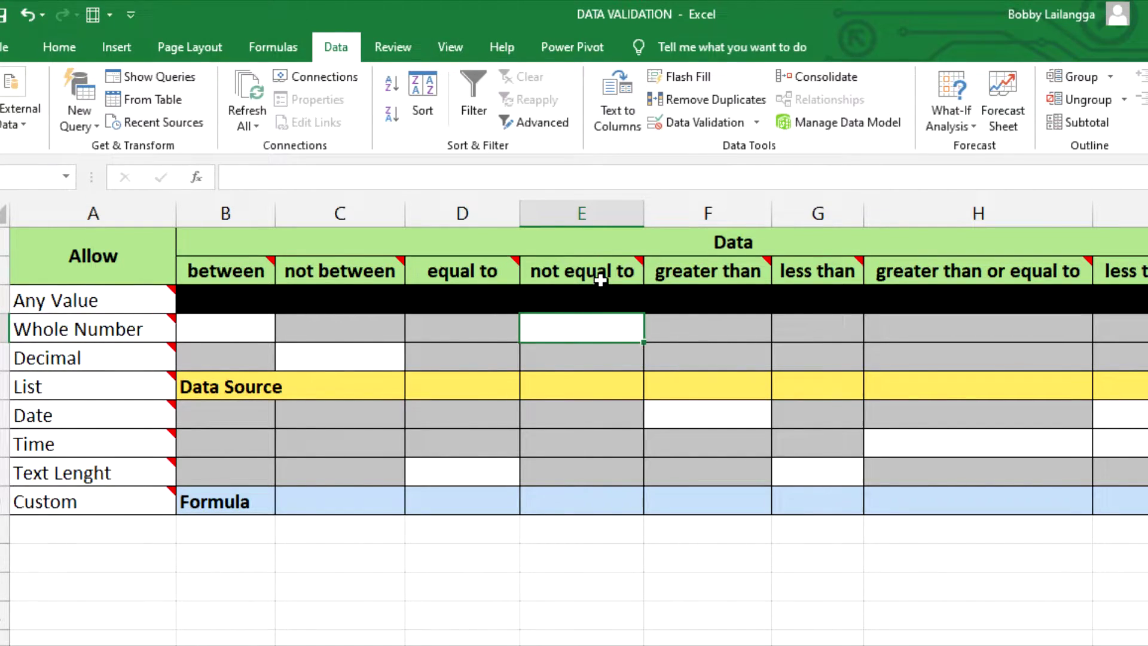
# Step: Give E4 a Whole number validation rule of not equal to 85
pyautogui.click(697, 123)
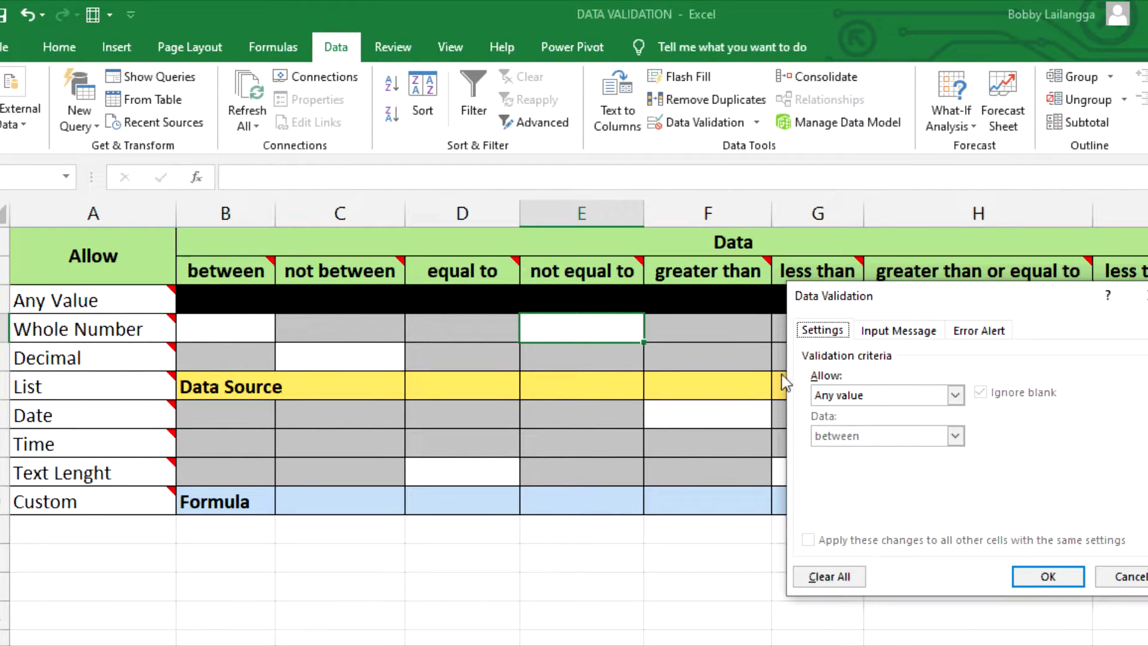
pyautogui.click(836, 395)
pyautogui.click(834, 423)
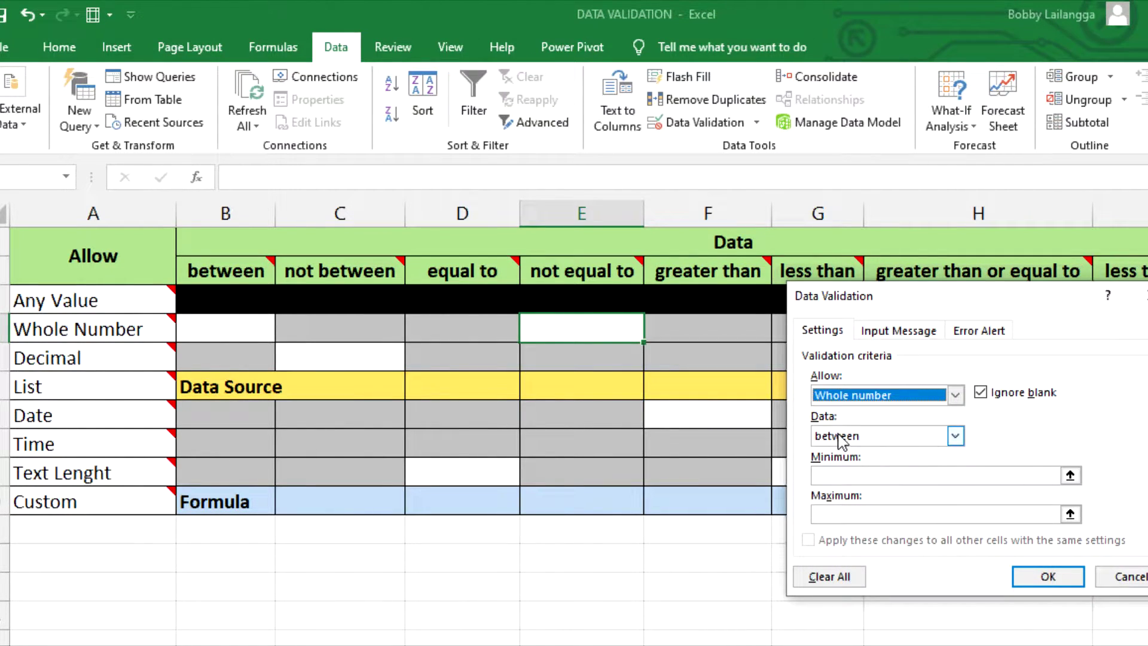
pyautogui.click(858, 435)
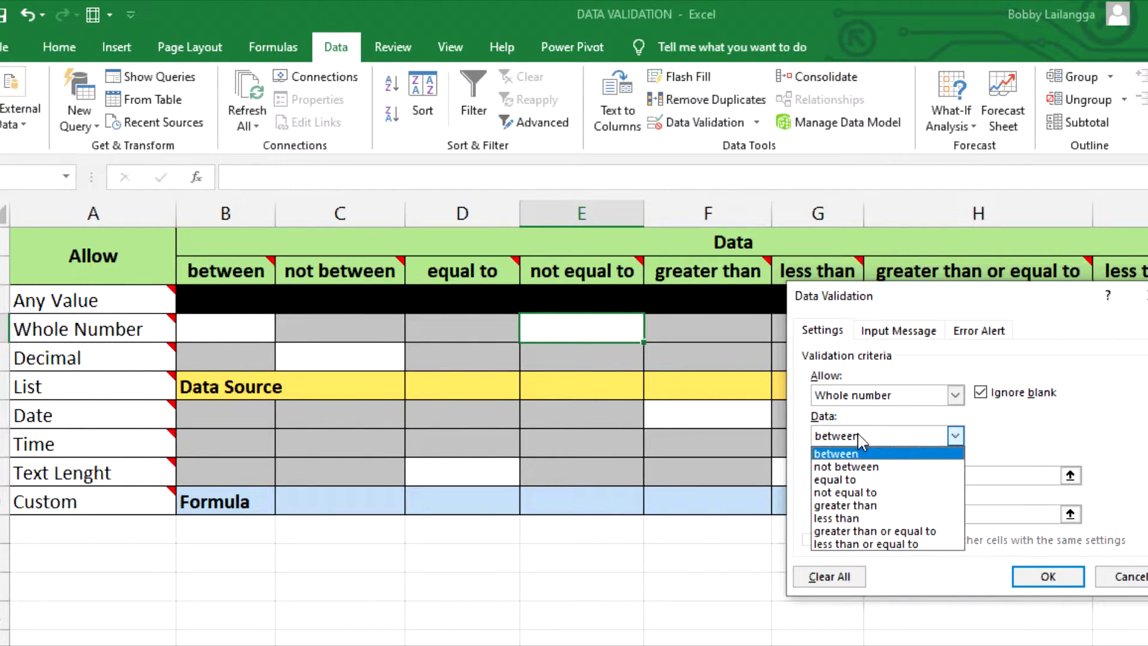
pyautogui.click(843, 492)
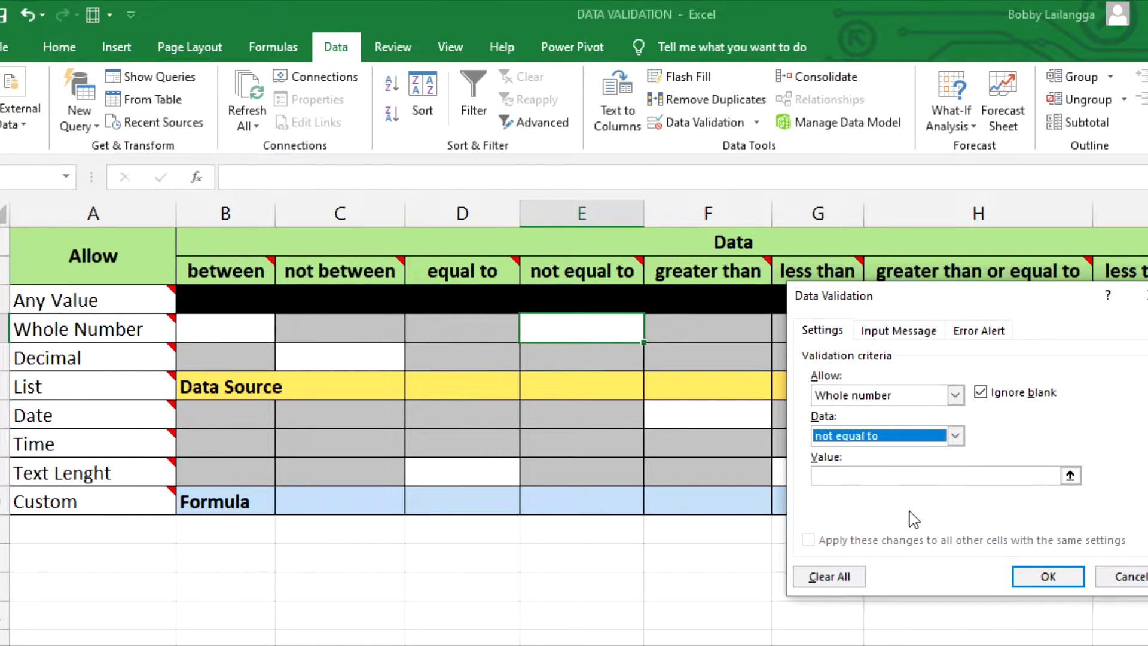
pyautogui.click(898, 476)
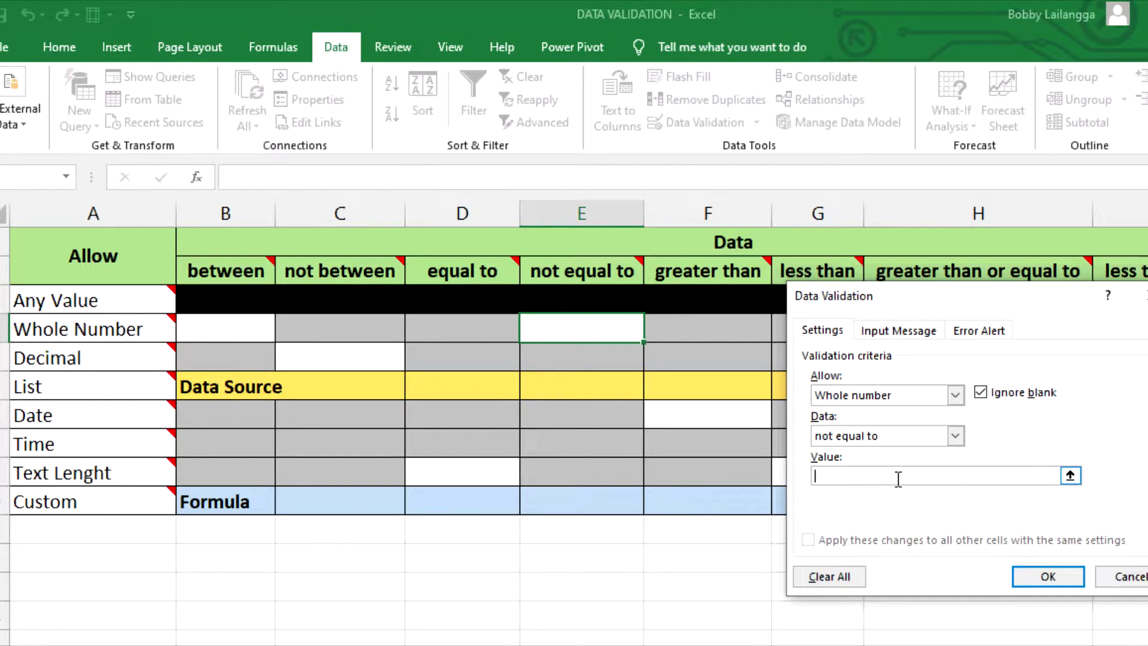
pyautogui.write('85')
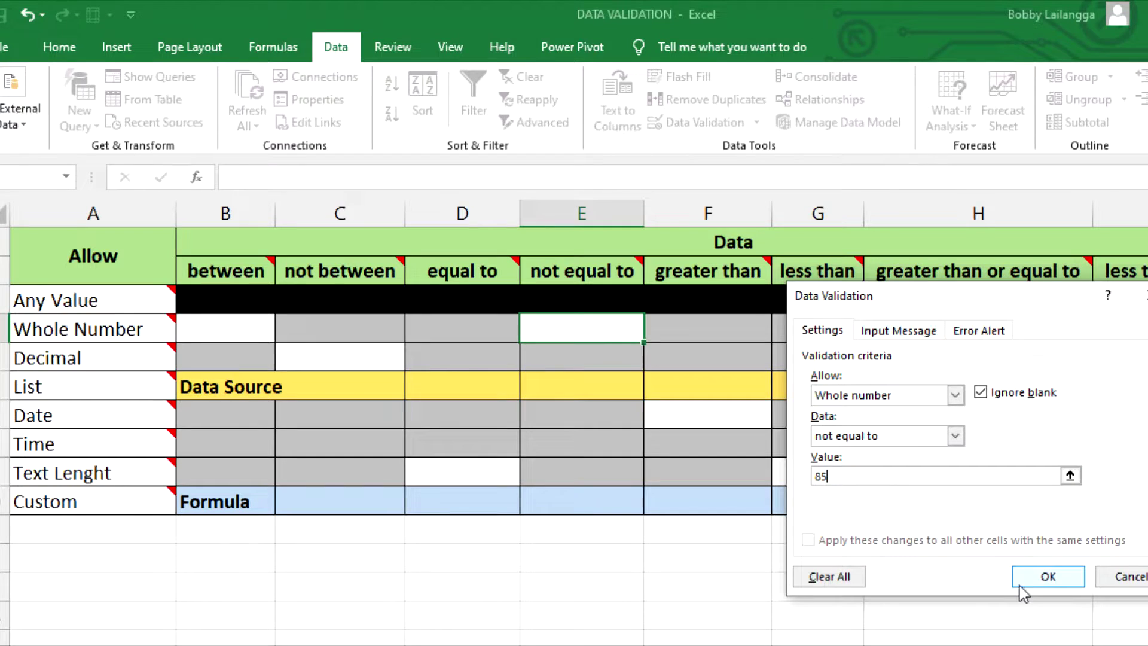
pyautogui.click(1027, 580)
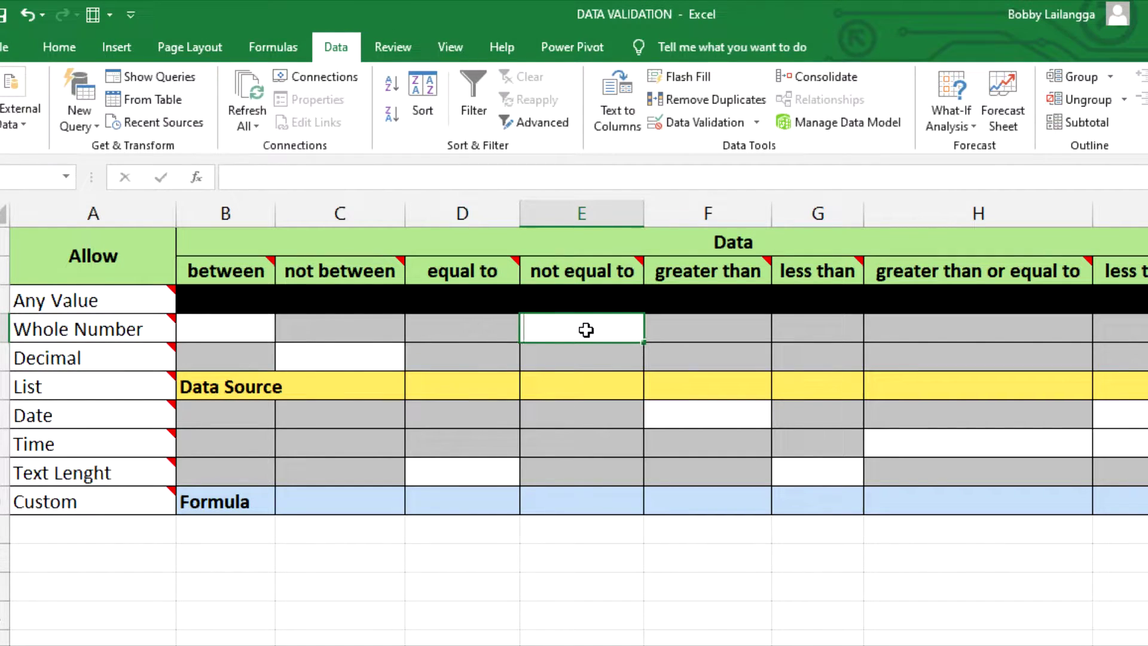
pyautogui.write('85')
pyautogui.press('Return')
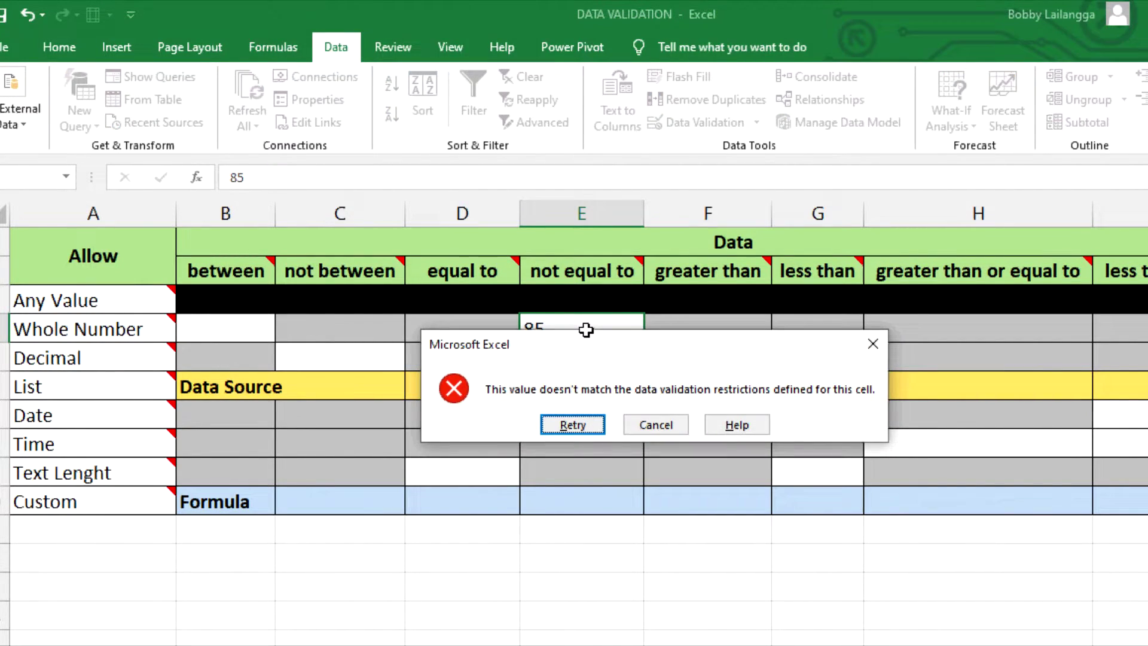
pyautogui.click(656, 425)
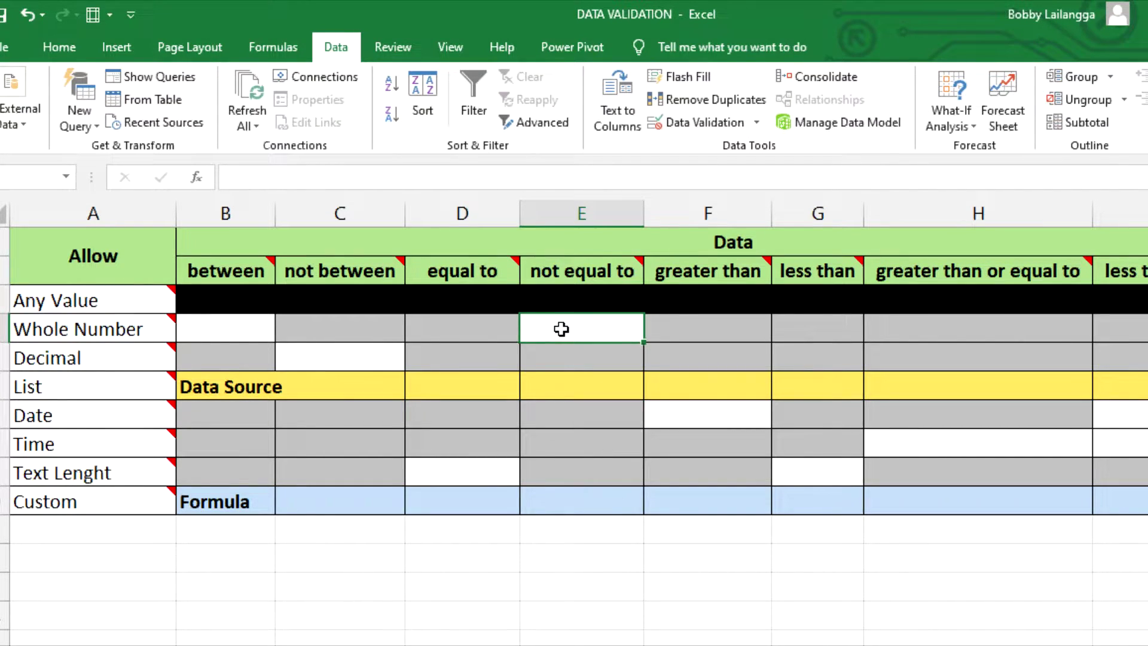
pyautogui.write('75')
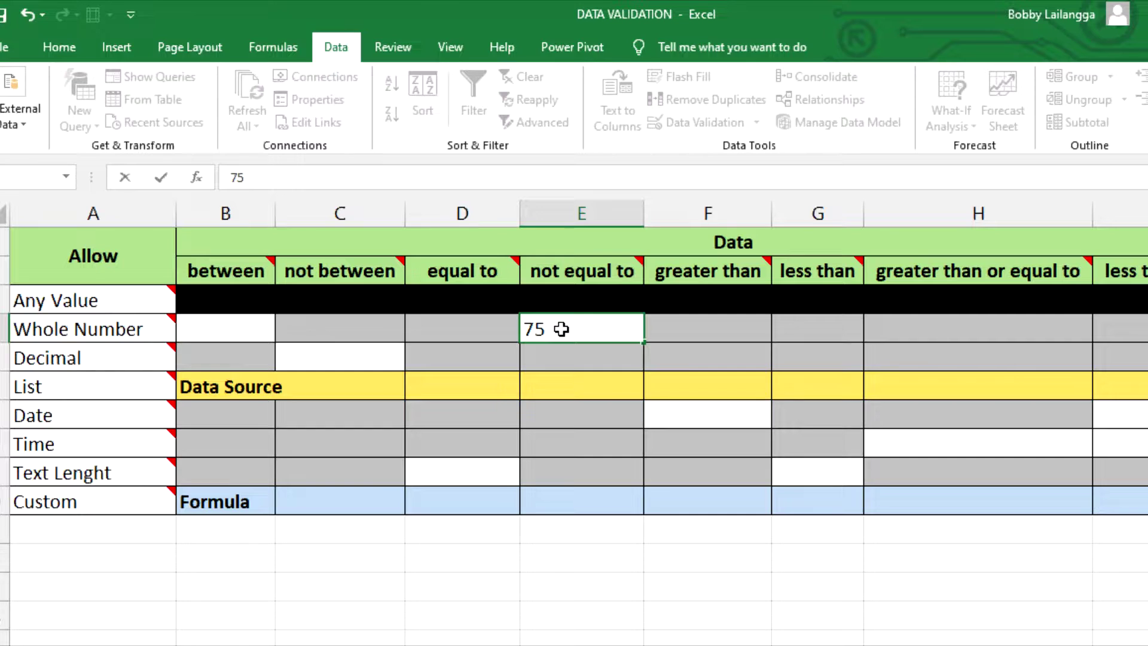
pyautogui.press('Return')
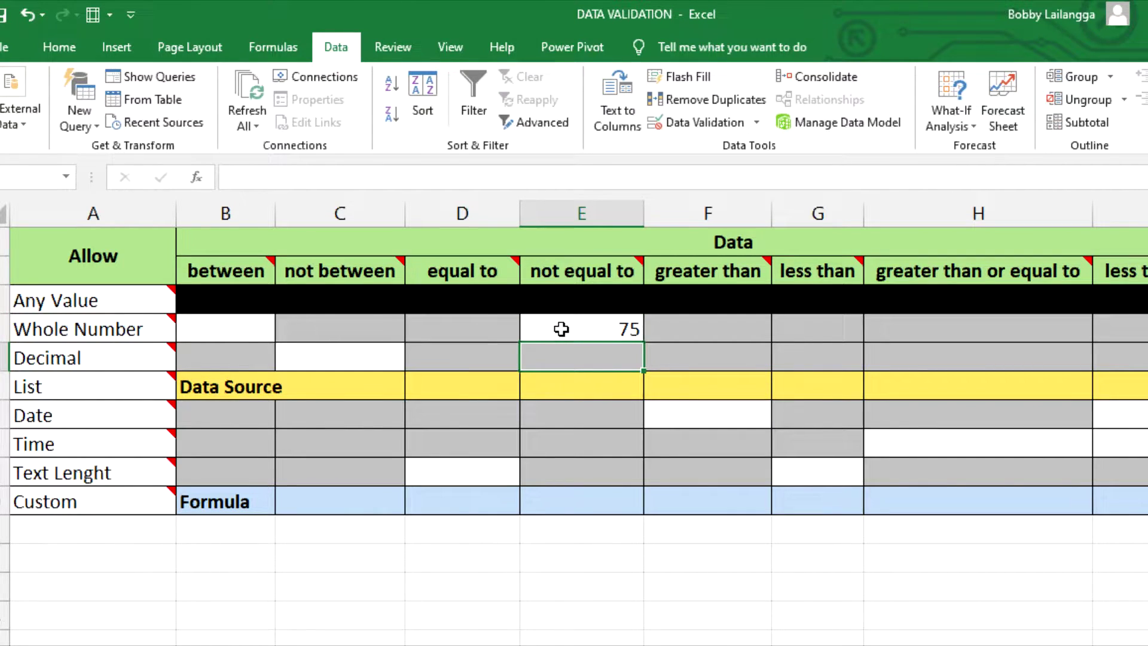
pyautogui.click(560, 329)
pyautogui.press('Delete')
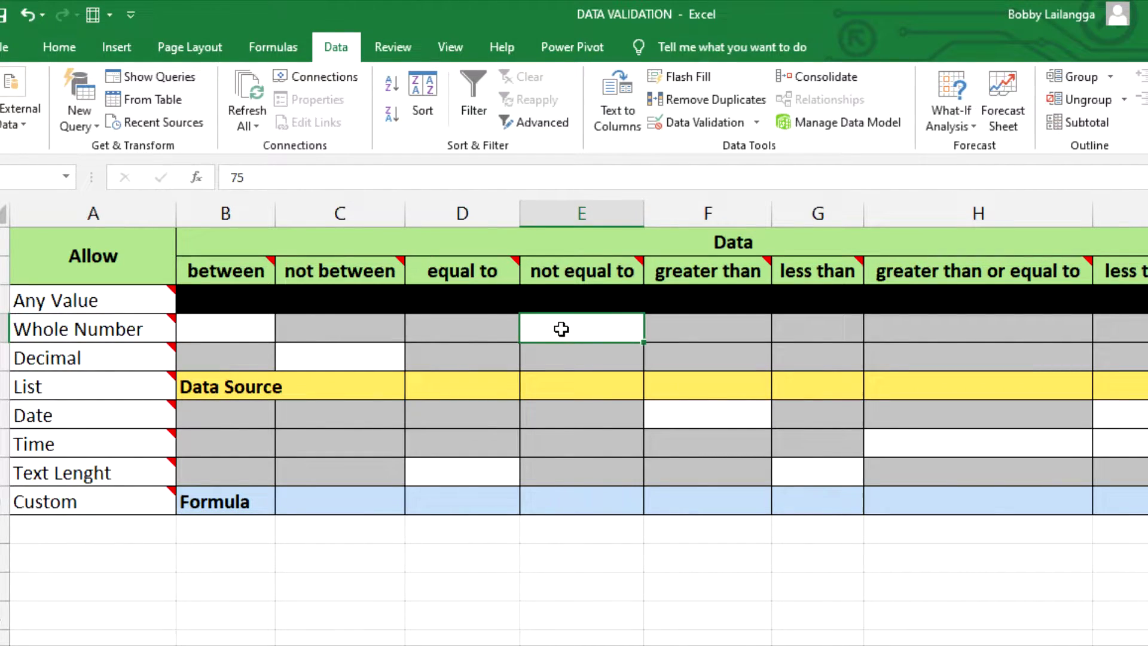
pyautogui.click(669, 426)
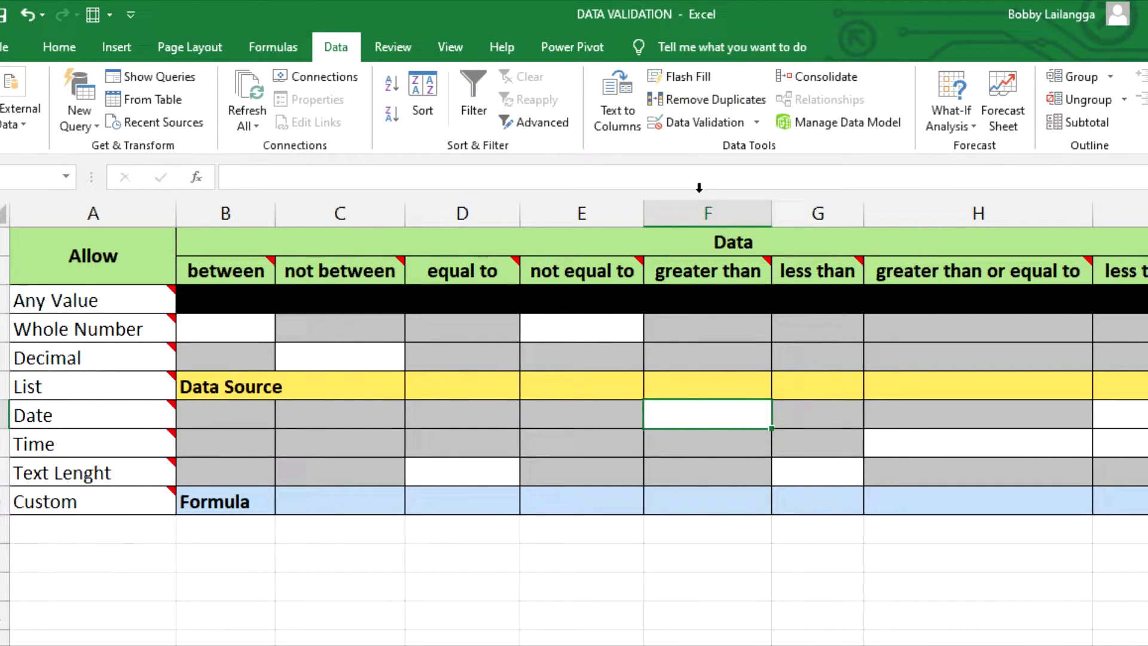
pyautogui.click(701, 119)
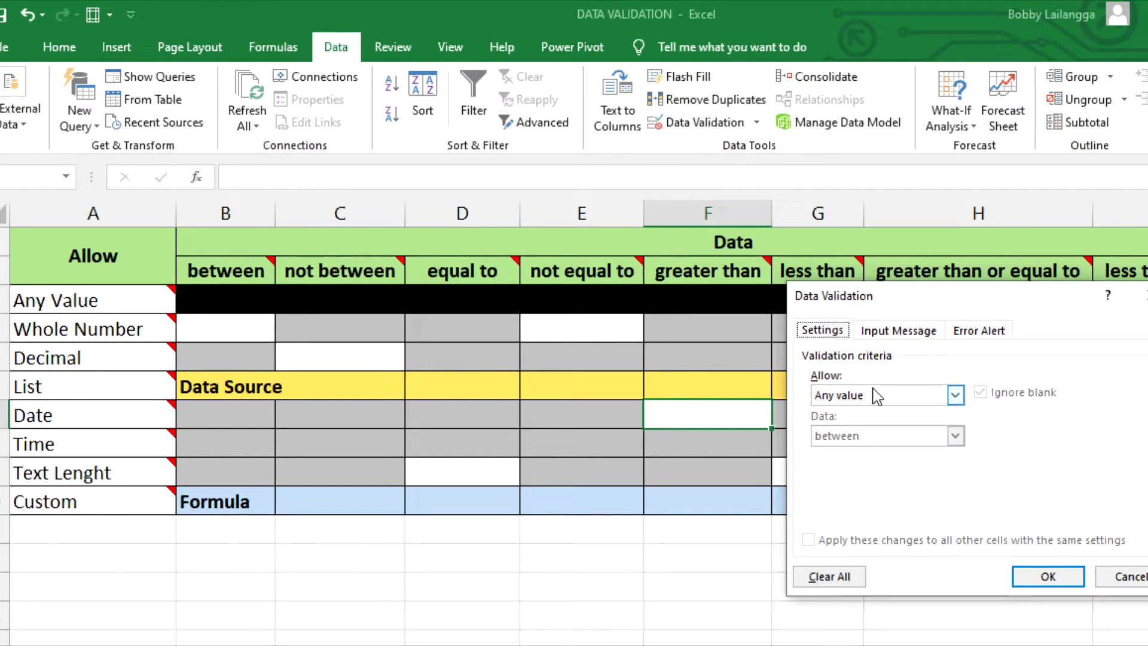
# Step: Set F7's validation to Date, greater than, with start date 4/06/2020
pyautogui.click(866, 395)
pyautogui.click(831, 464)
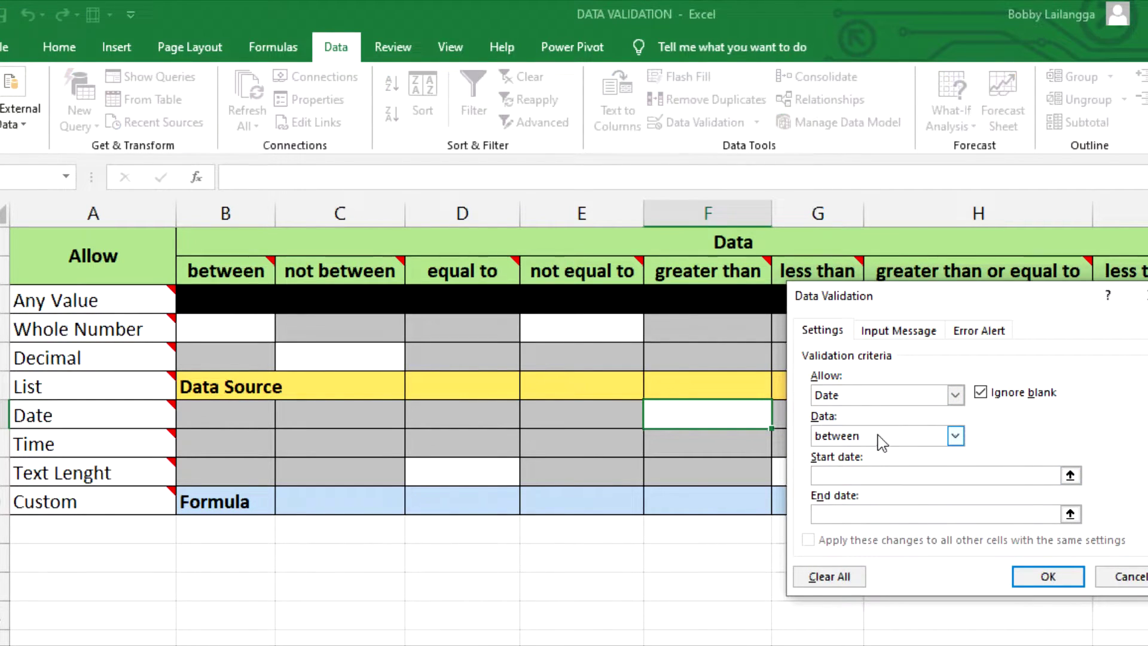
pyautogui.click(879, 439)
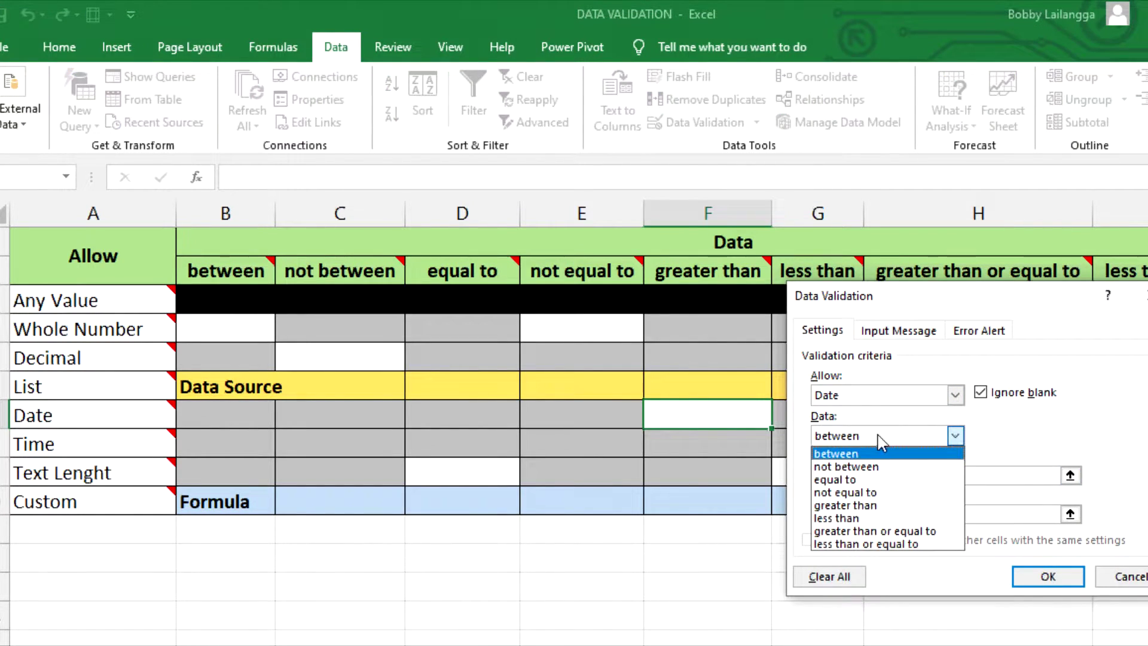
pyautogui.click(849, 506)
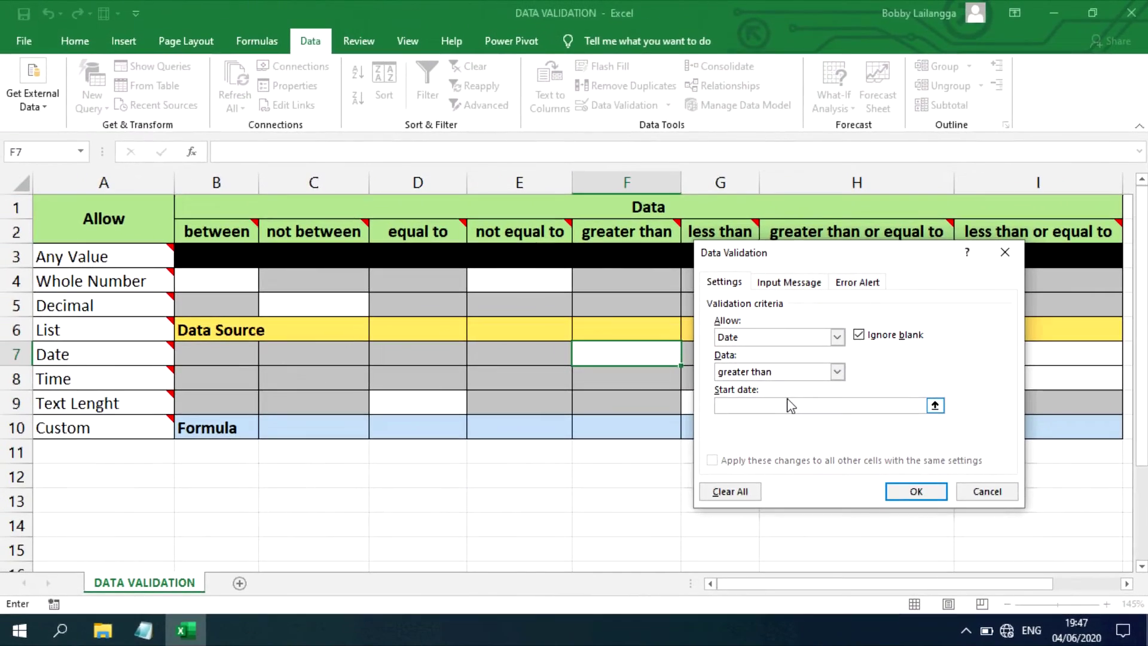
pyautogui.click(791, 405)
pyautogui.write('4/06/2020')
pyautogui.click(915, 494)
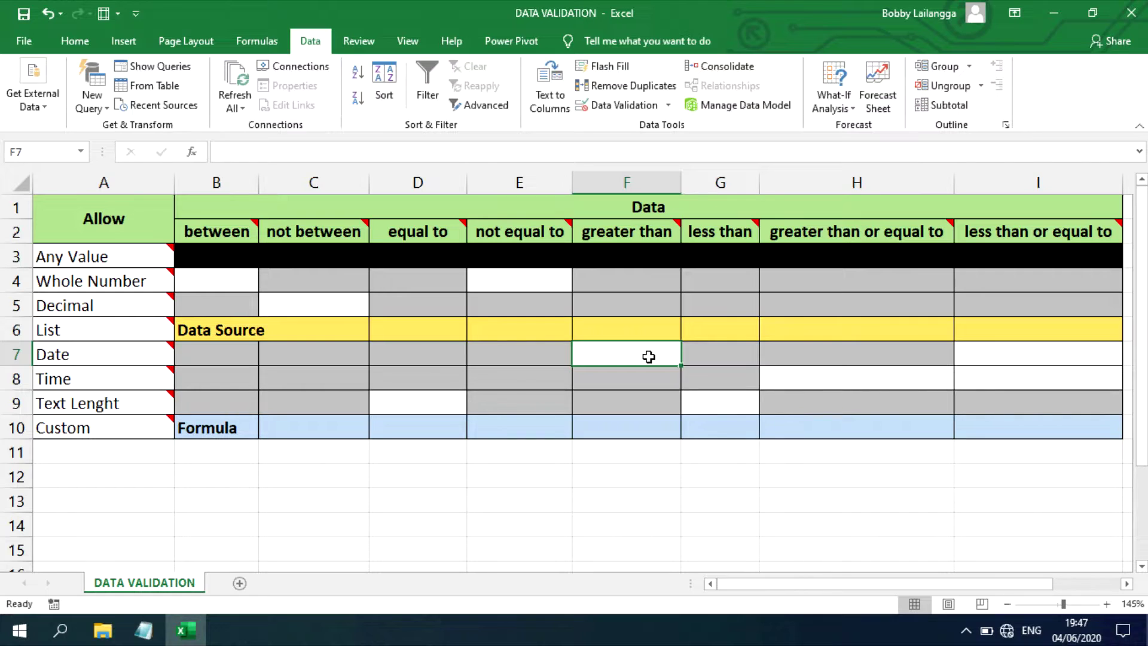
# Step: Check that F7 rejects 4/6/2020 and accepts 05/06/2020
pyautogui.write('4/6/2020')
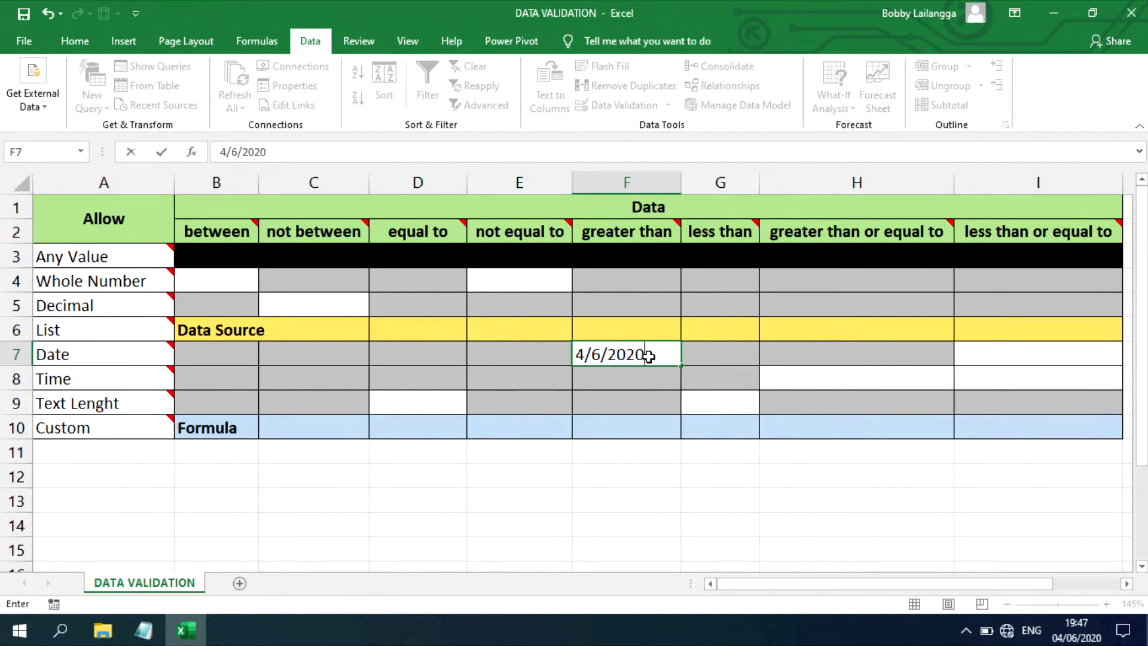
pyautogui.press('Return')
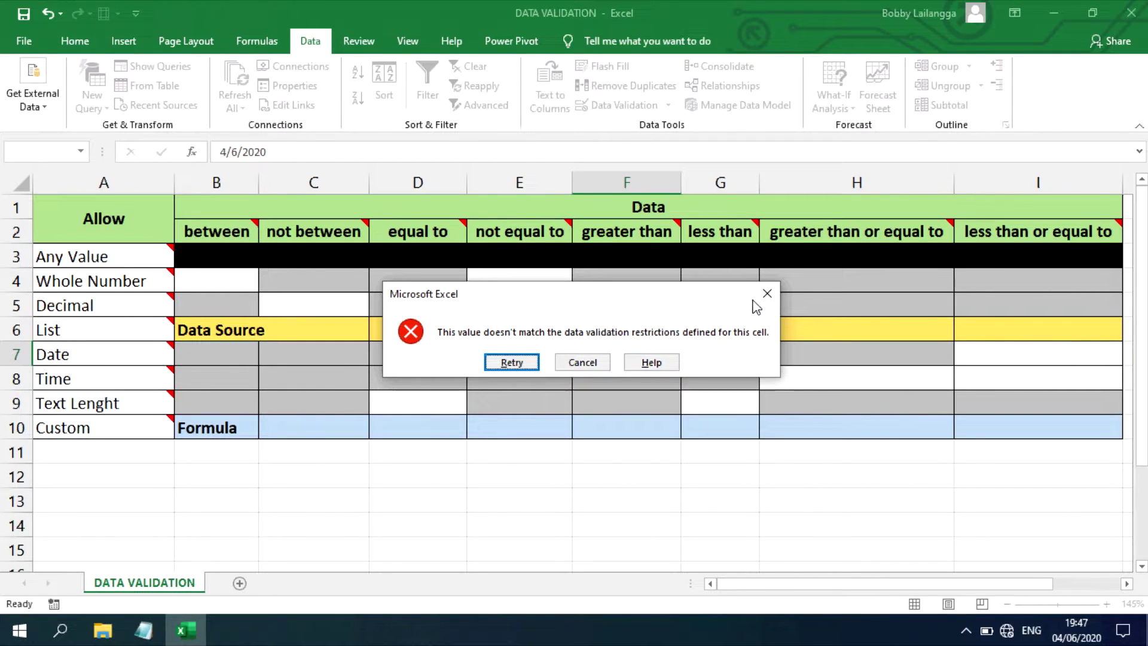
pyautogui.click(771, 297)
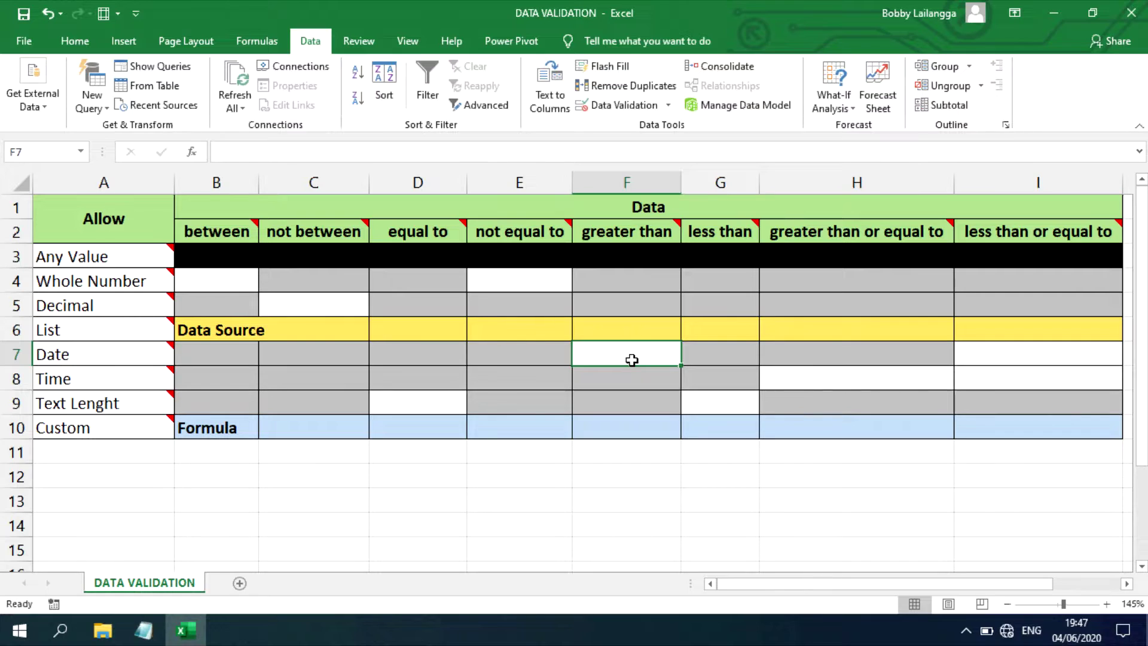
pyautogui.write('5')
pyautogui.write('/06')
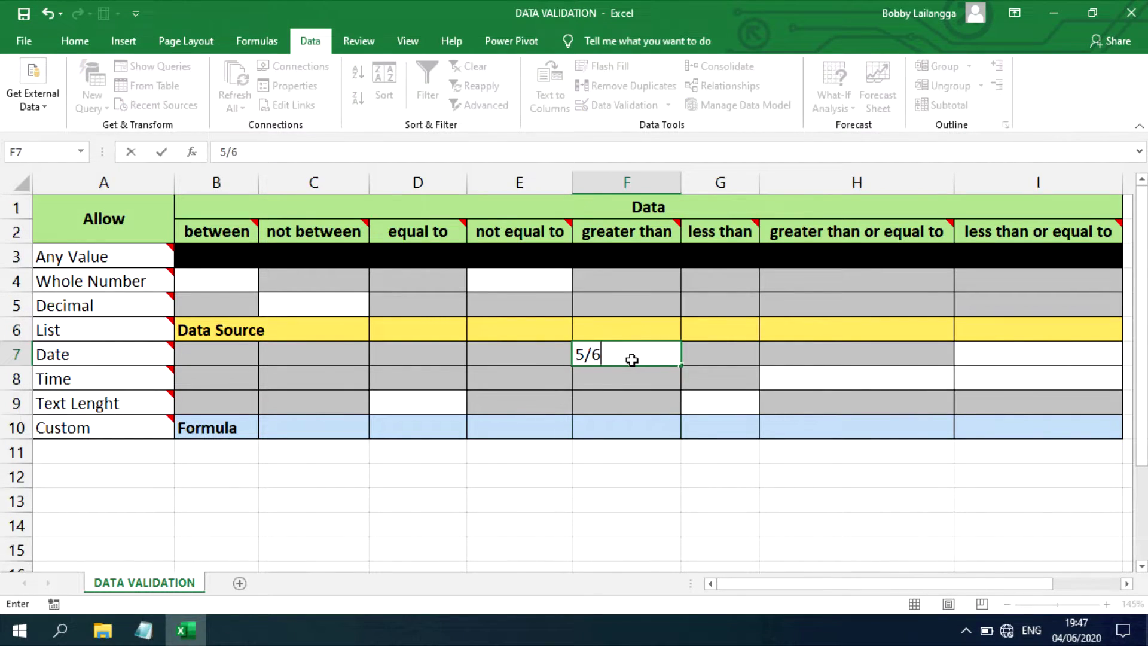
pyautogui.write('/2020')
pyautogui.press('Return')
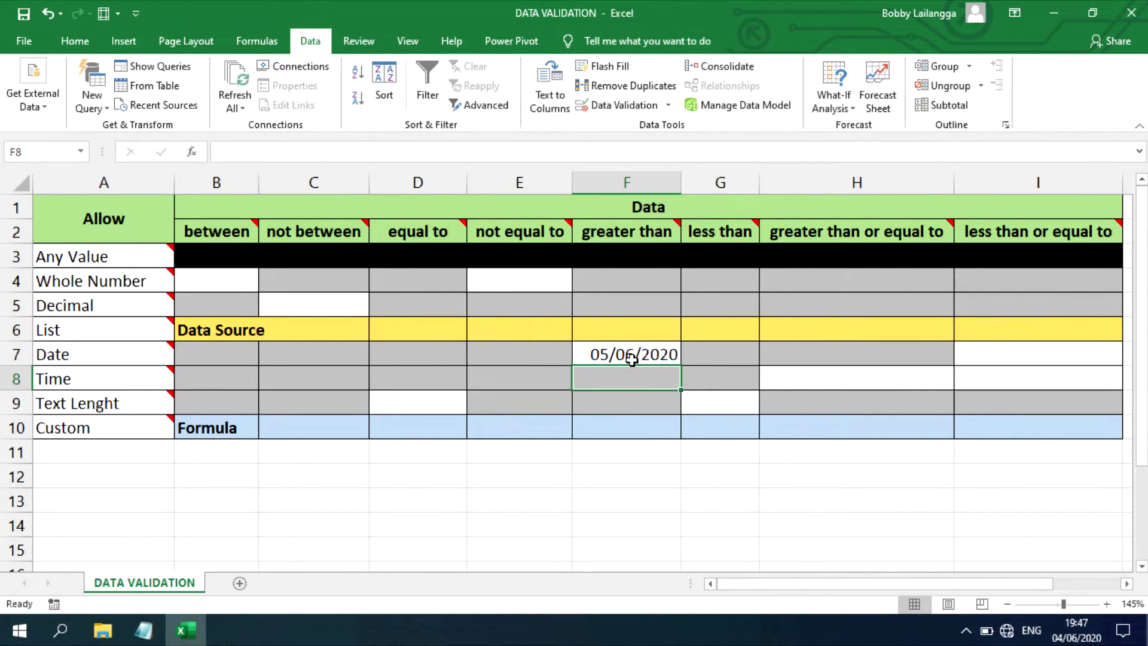
pyautogui.click(631, 355)
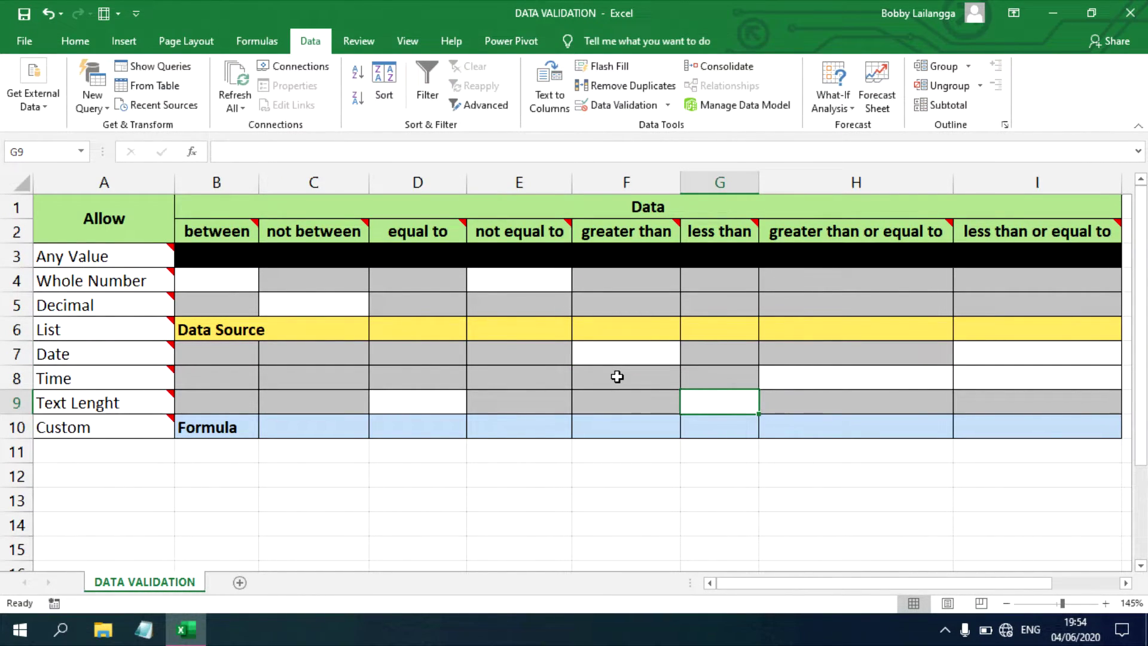
pyautogui.click(114, 374)
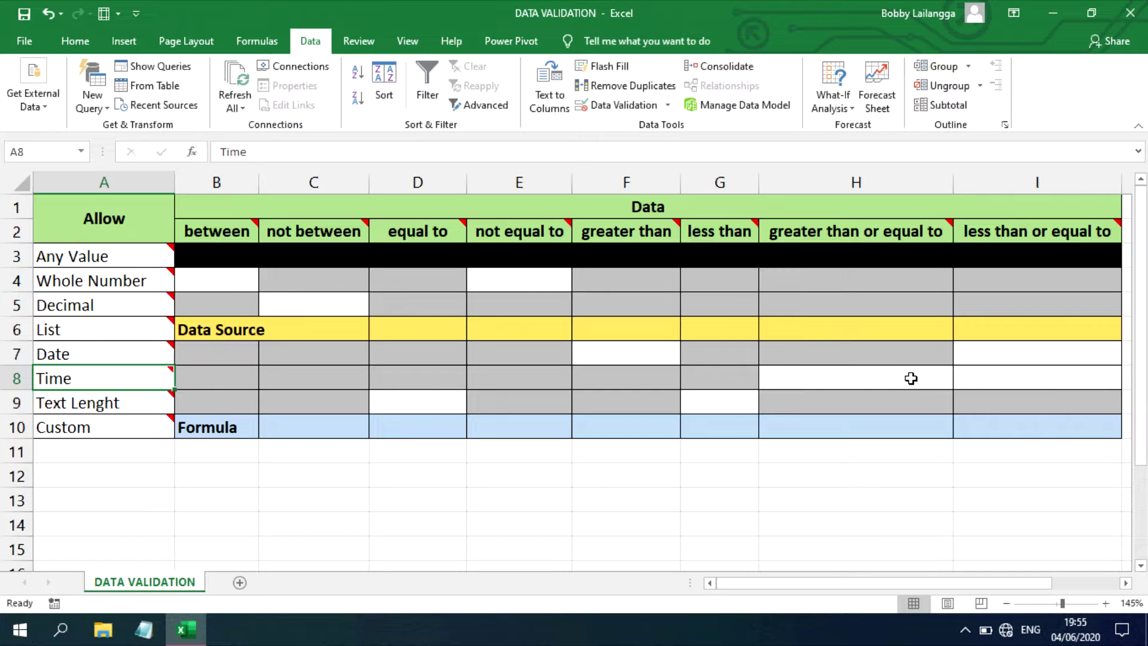
pyautogui.click(832, 381)
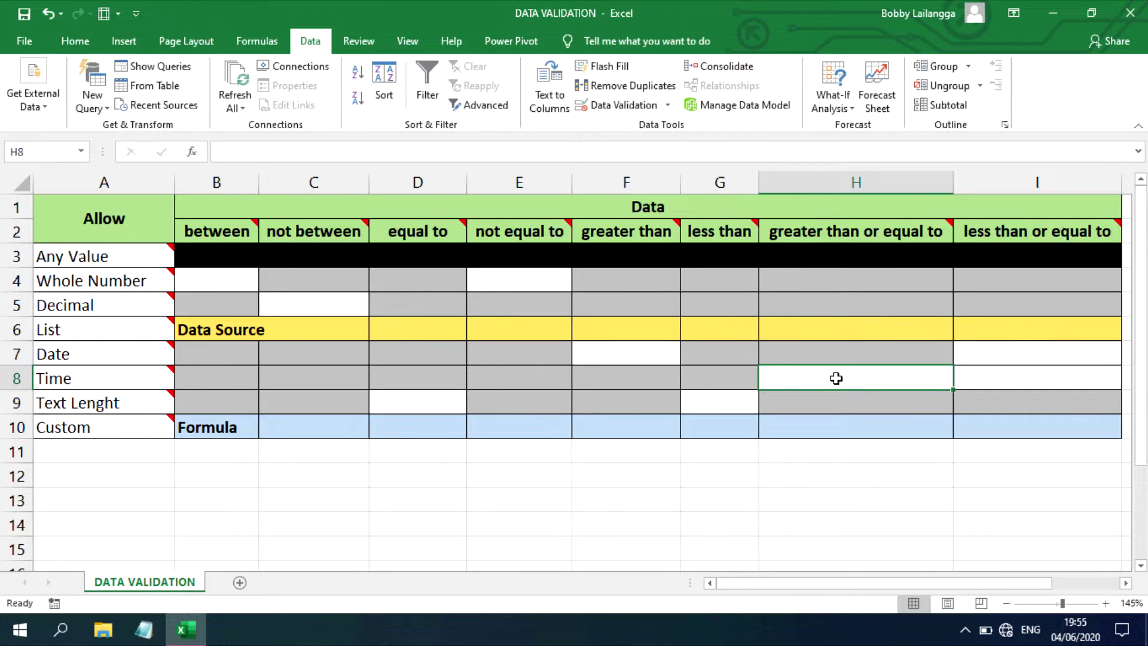
# Step: Give H8 a Time rule of greater than or equal to 07:00
pyautogui.click(625, 105)
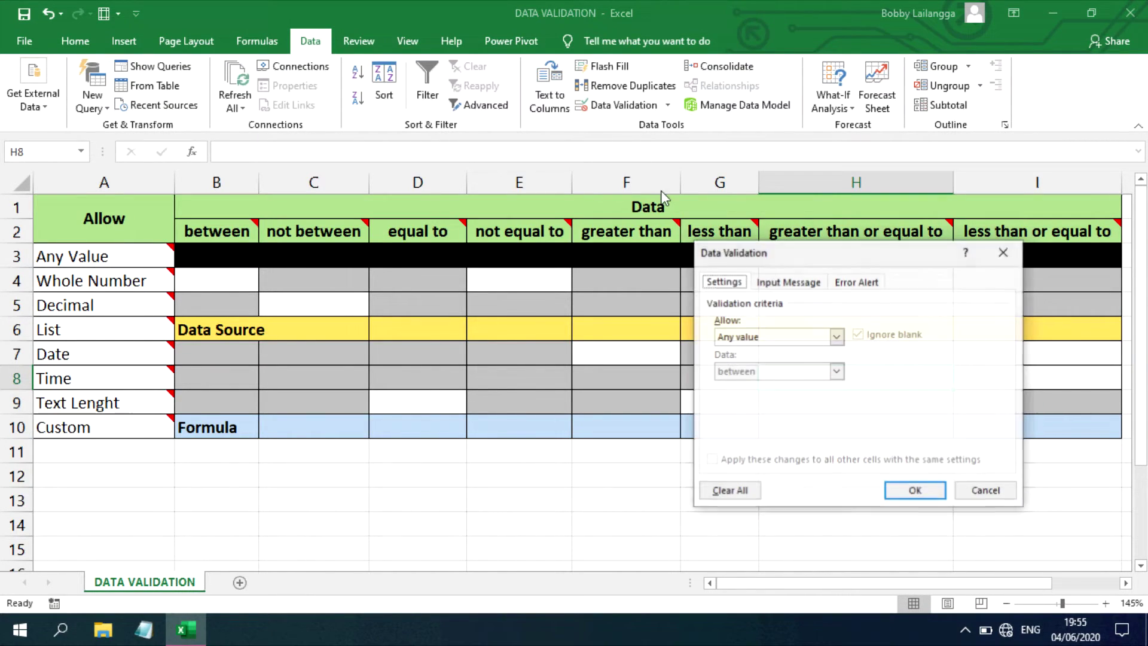
pyautogui.click(765, 338)
pyautogui.click(738, 404)
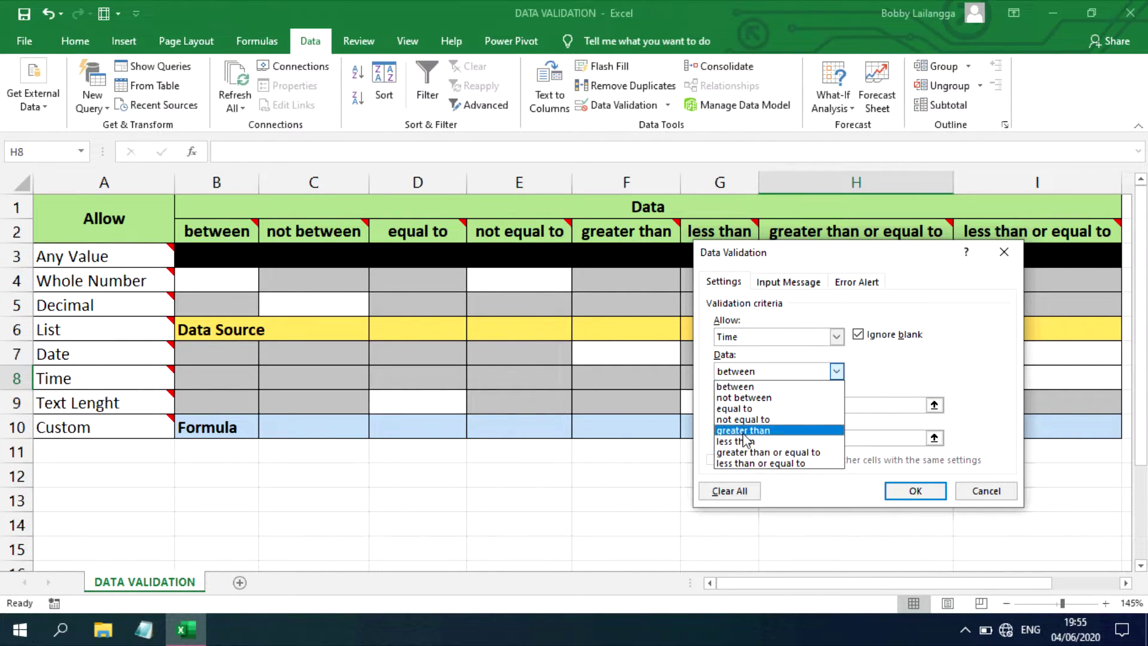
pyautogui.click(747, 453)
pyautogui.click(766, 407)
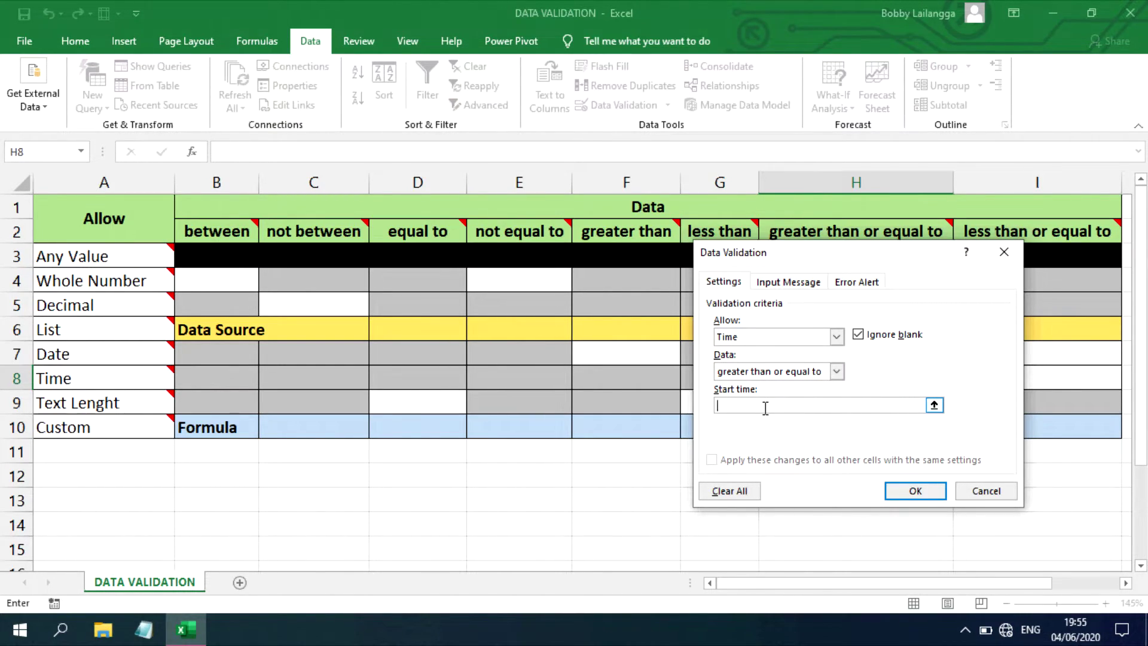
pyautogui.write('07')
pyautogui.write(':00')
pyautogui.click(915, 491)
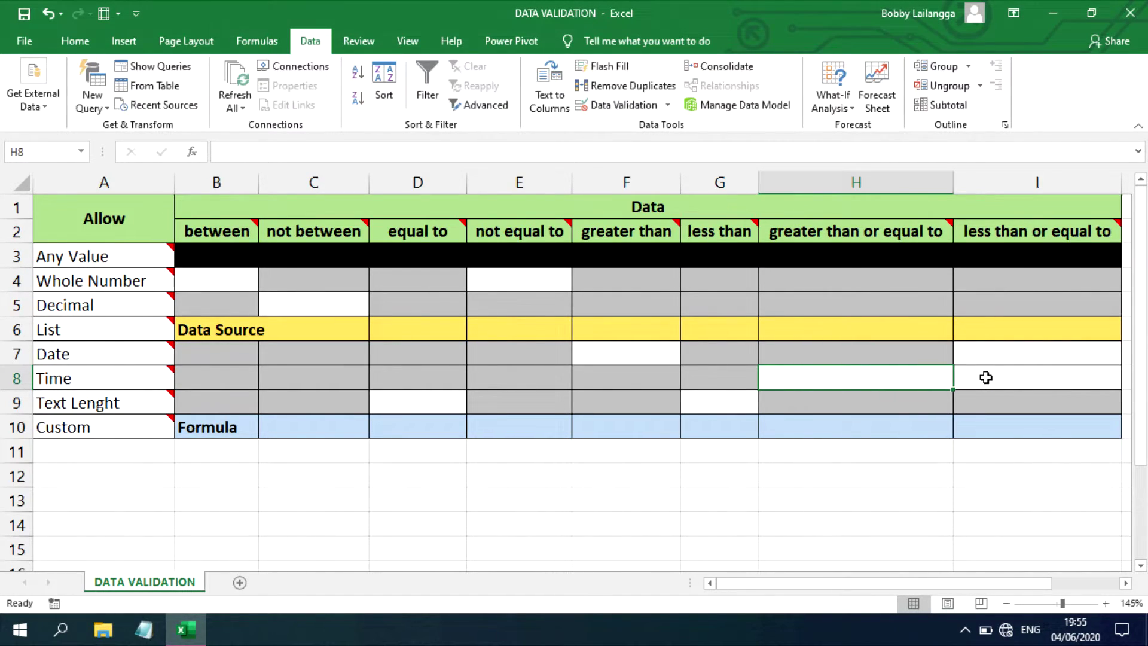
pyautogui.click(986, 377)
# Step: Give I8 a Time rule of less than or equal to 16:00
pyautogui.click(622, 106)
pyautogui.click(745, 338)
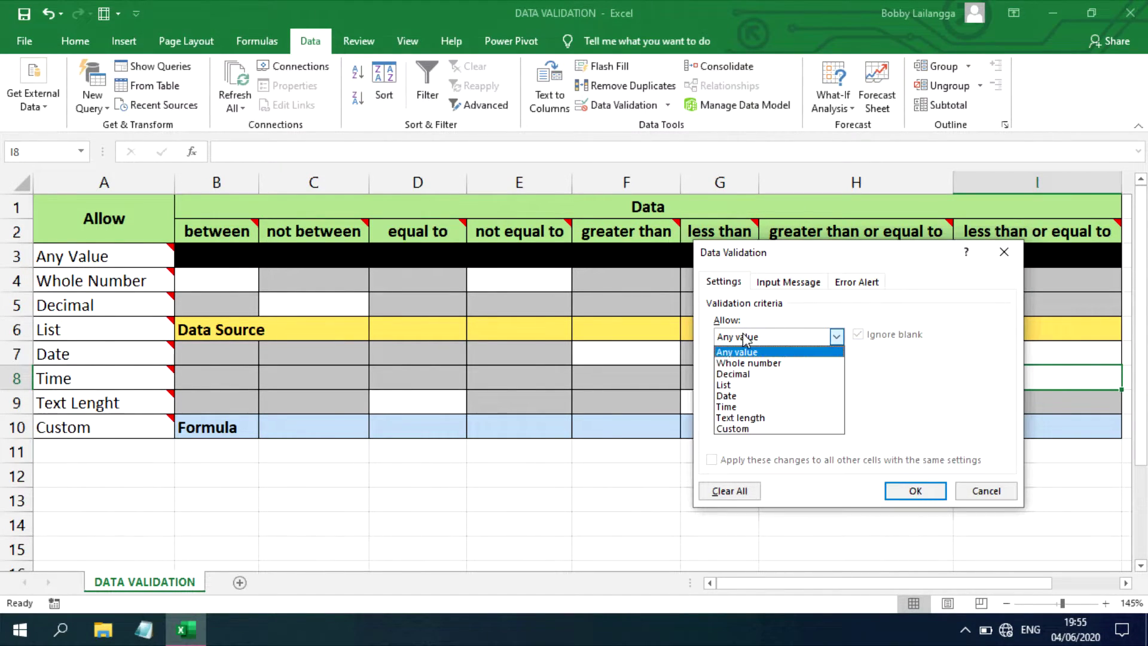
pyautogui.click(744, 407)
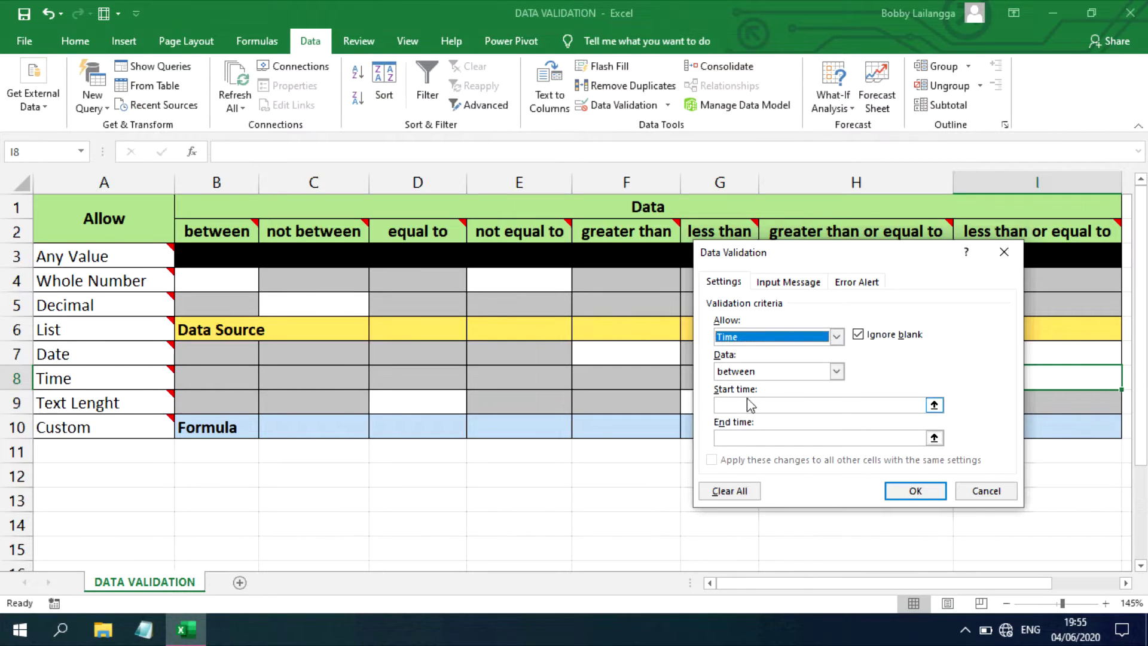
pyautogui.click(756, 372)
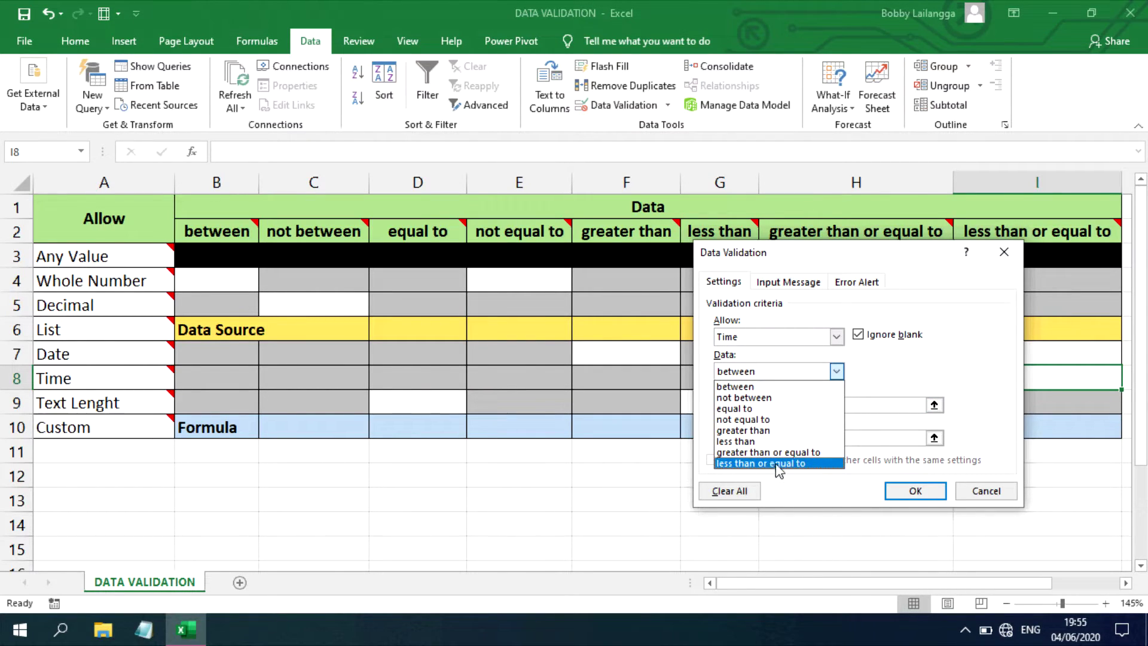
pyautogui.click(777, 464)
pyautogui.click(784, 405)
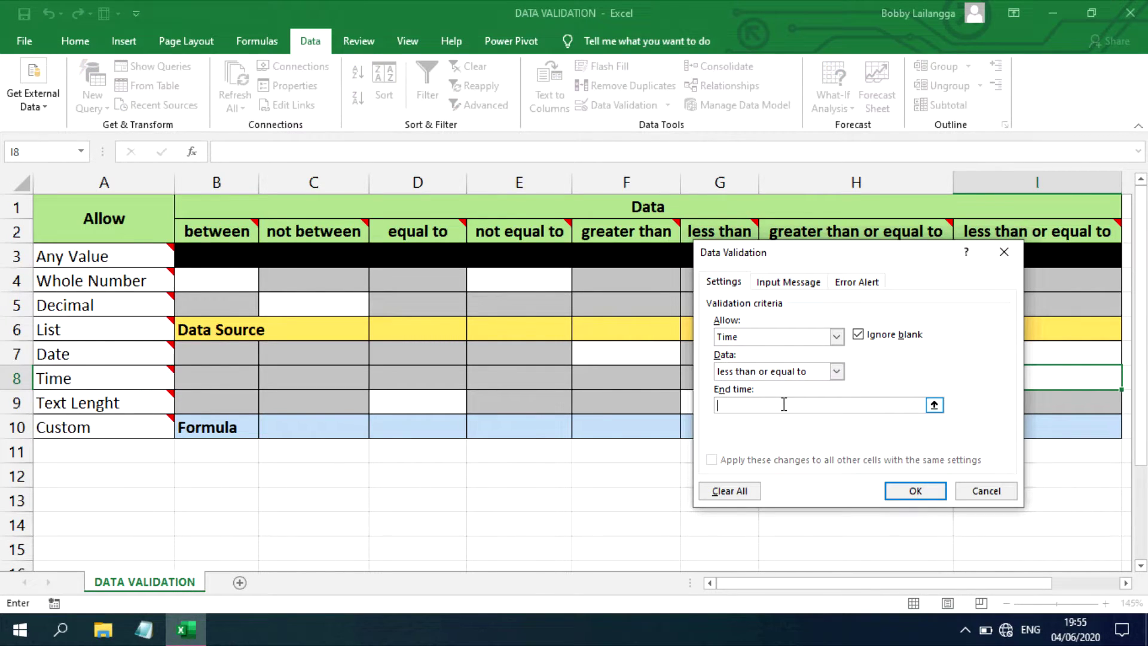
pyautogui.write('16:00')
pyautogui.click(911, 491)
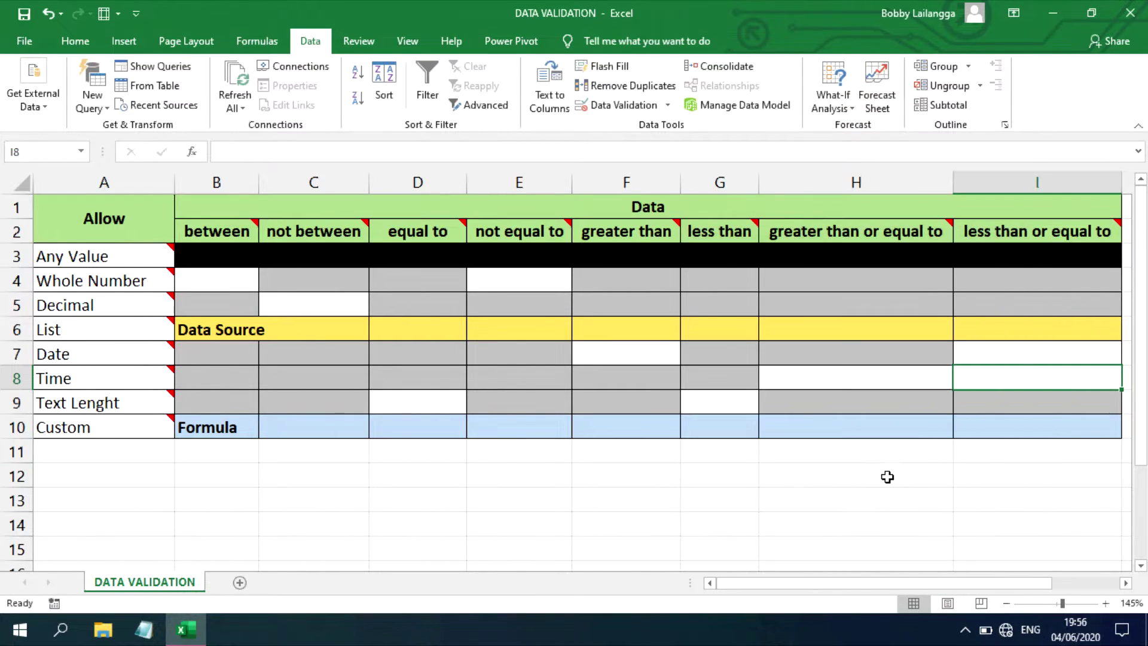
pyautogui.click(812, 383)
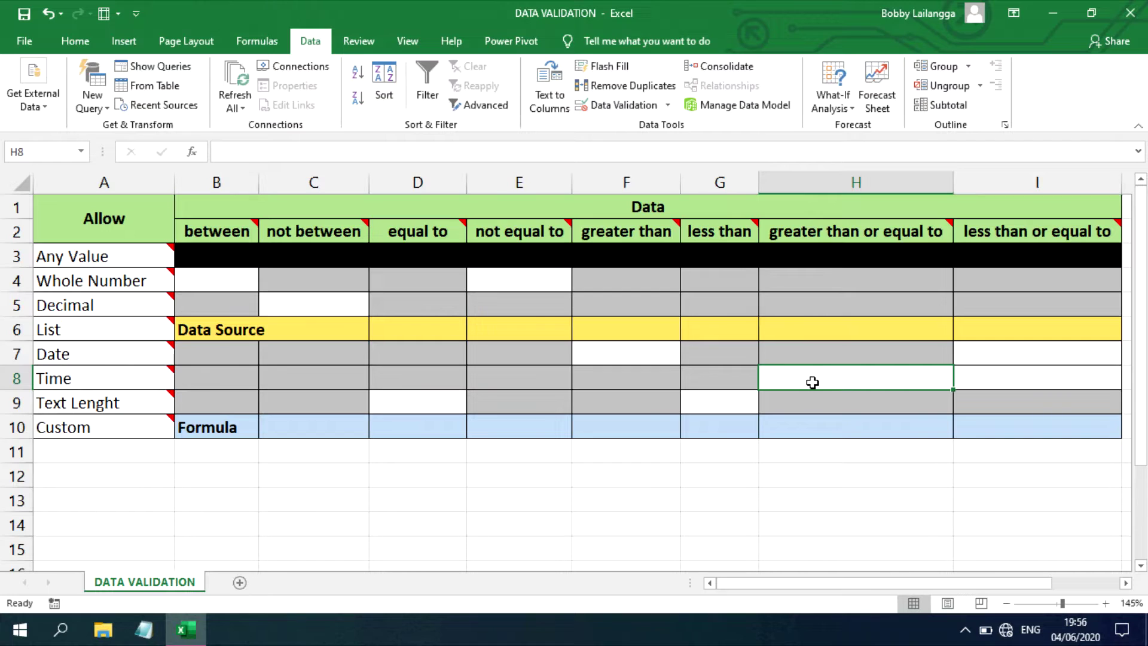
# Step: Test the time rules: H8 rejects 06:45 and accepts 07:00, I8 accepts 16:00
pyautogui.write('06')
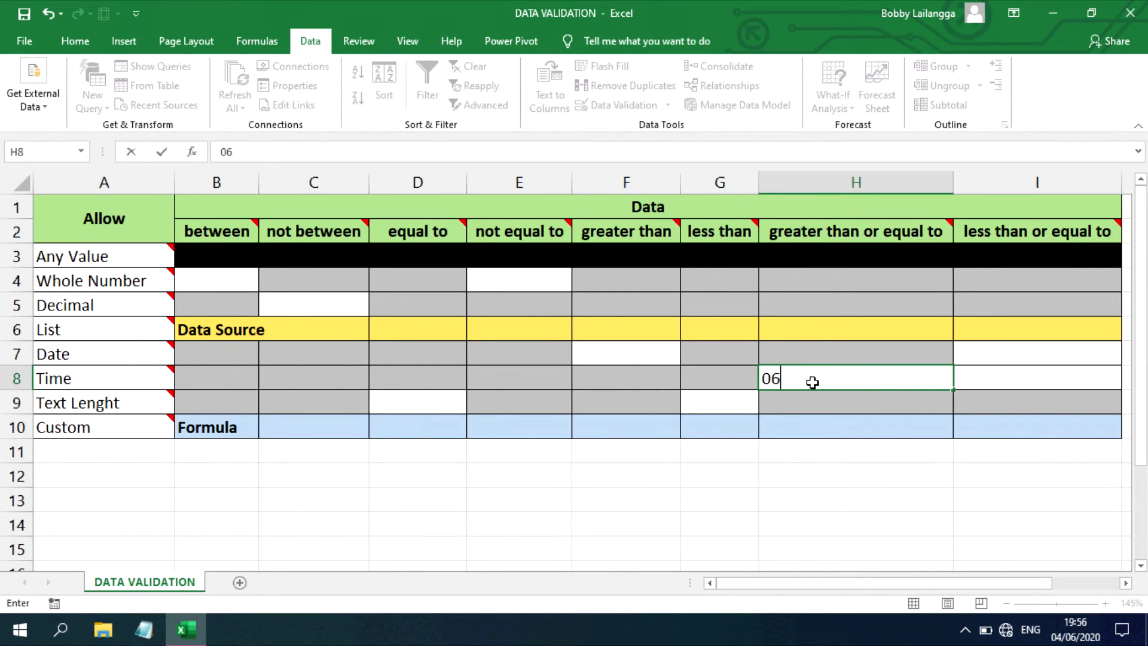
pyautogui.write(':45')
pyautogui.press('Return')
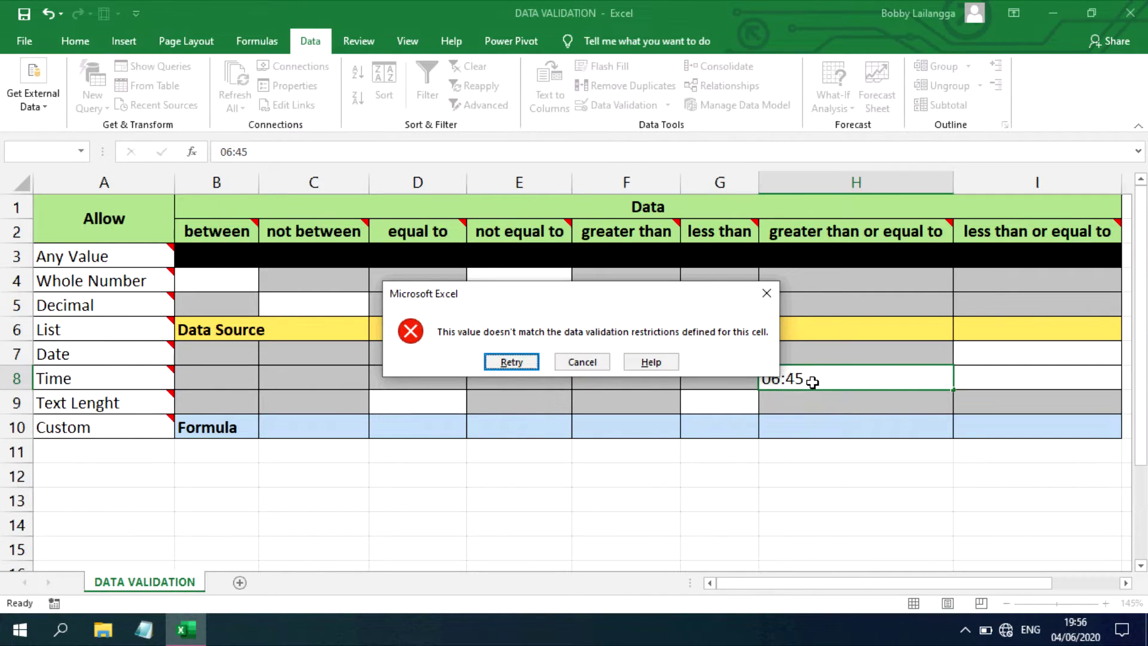
pyautogui.click(602, 364)
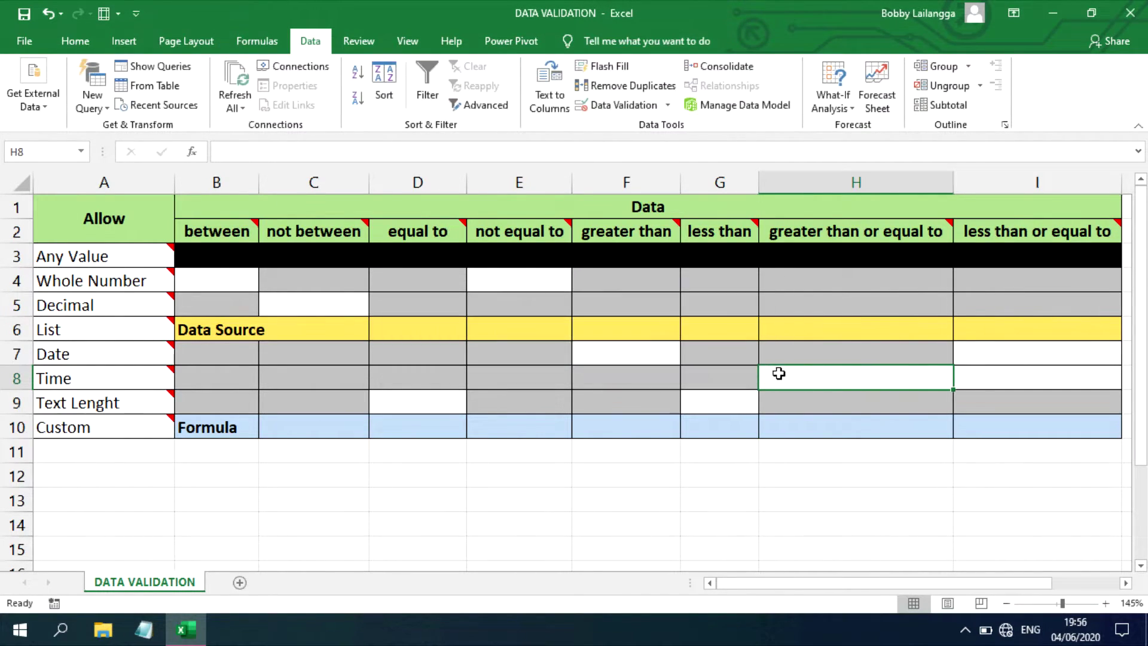
pyautogui.write('07:00')
pyautogui.press('Return')
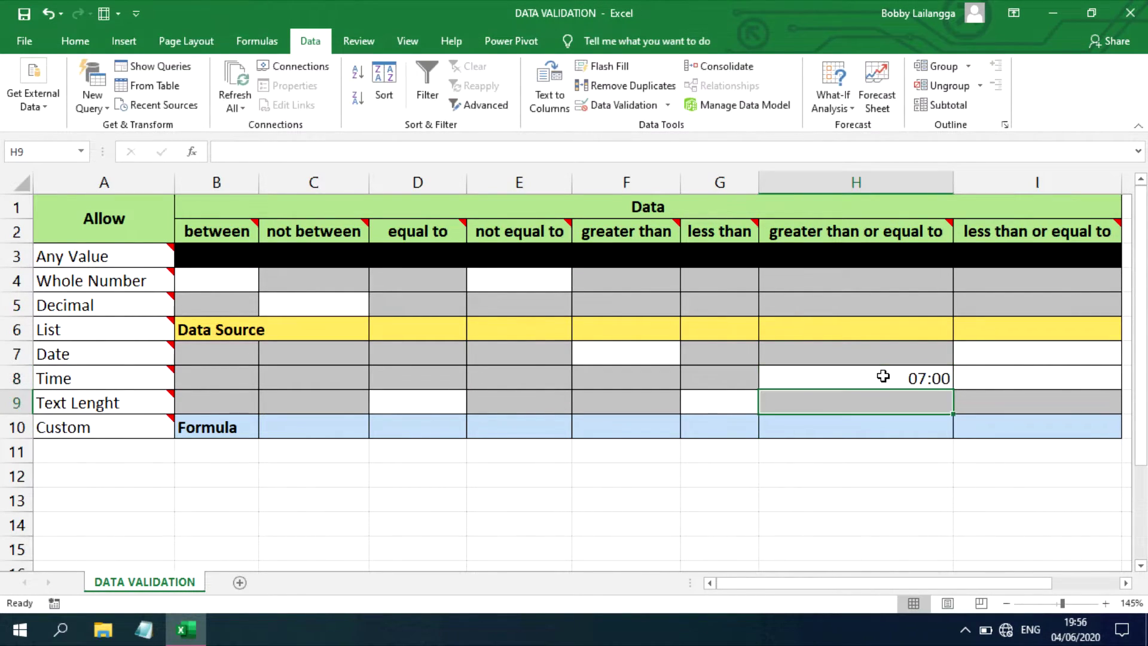
pyautogui.click(996, 374)
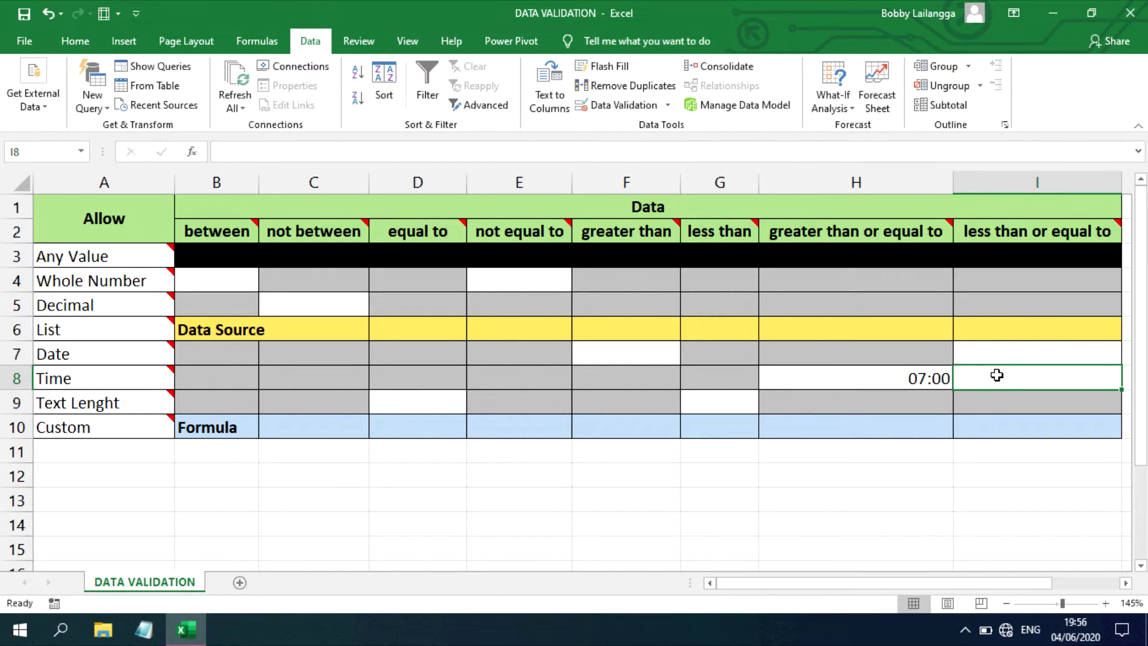
pyautogui.write('16:0')
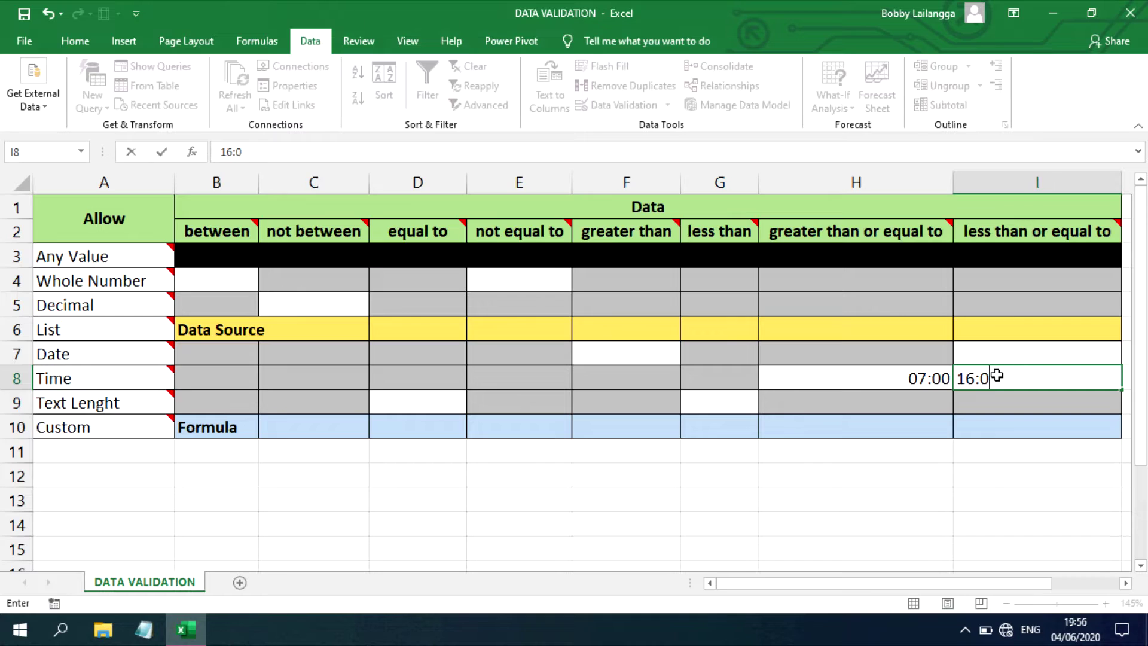
pyautogui.write('0')
pyautogui.hotkey('ctrl', 'Return')
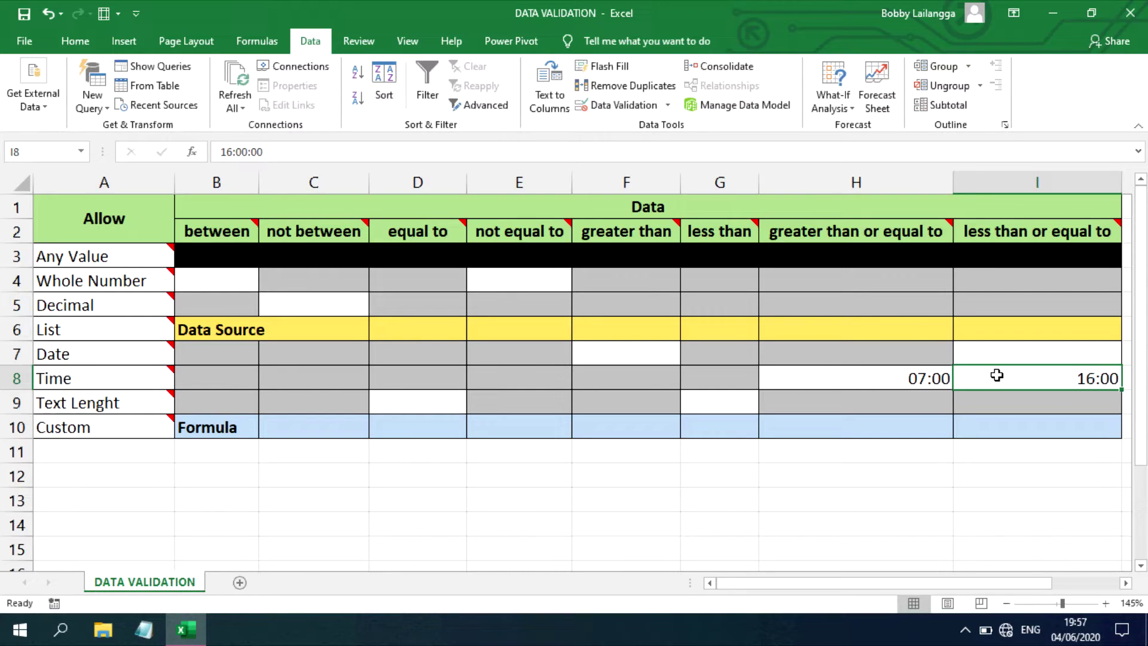
# Step: Confirm I8 rejects 16:01, then clear the test times from H8:I8
pyautogui.write('16')
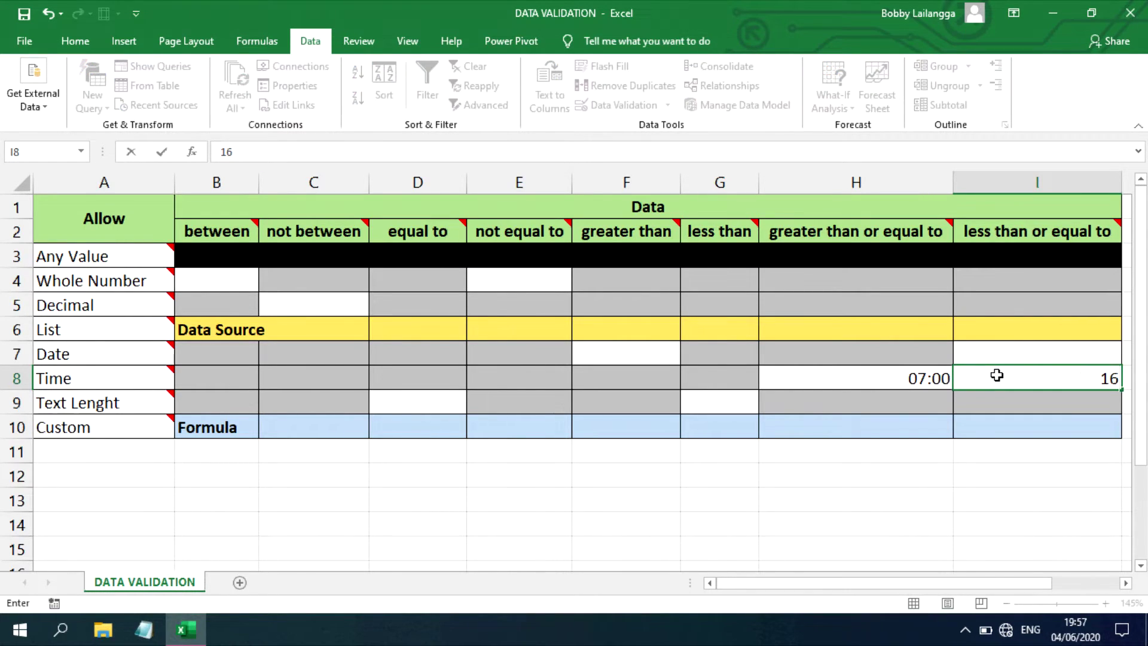
pyautogui.write(':01')
pyautogui.hotkey('ctrl', 'Return')
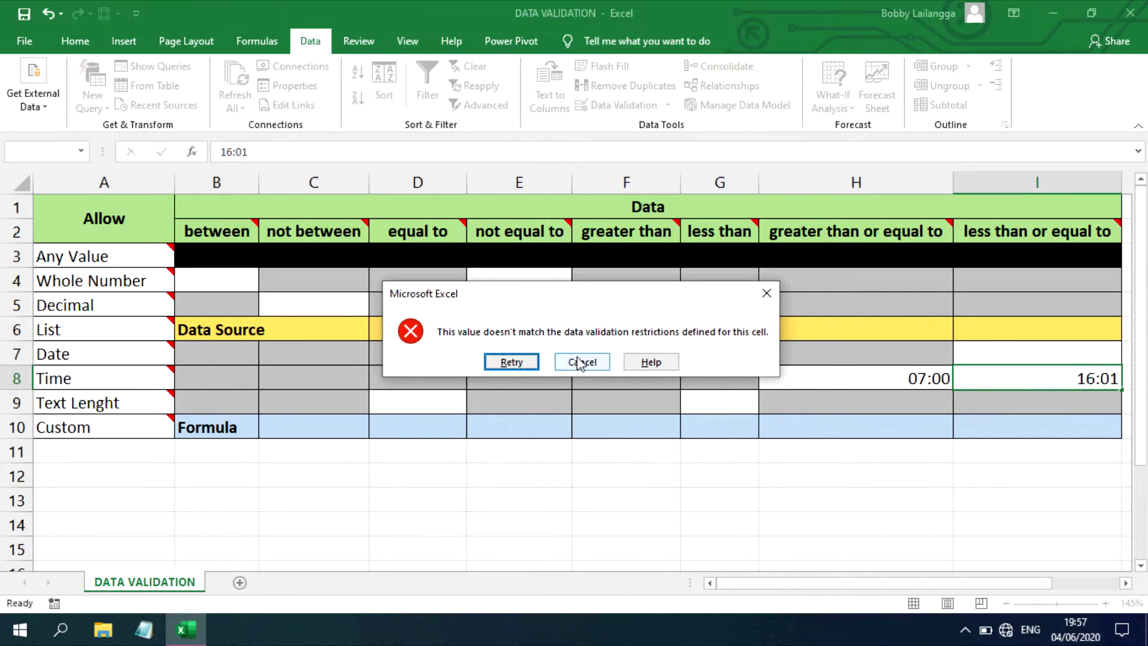
pyautogui.click(582, 362)
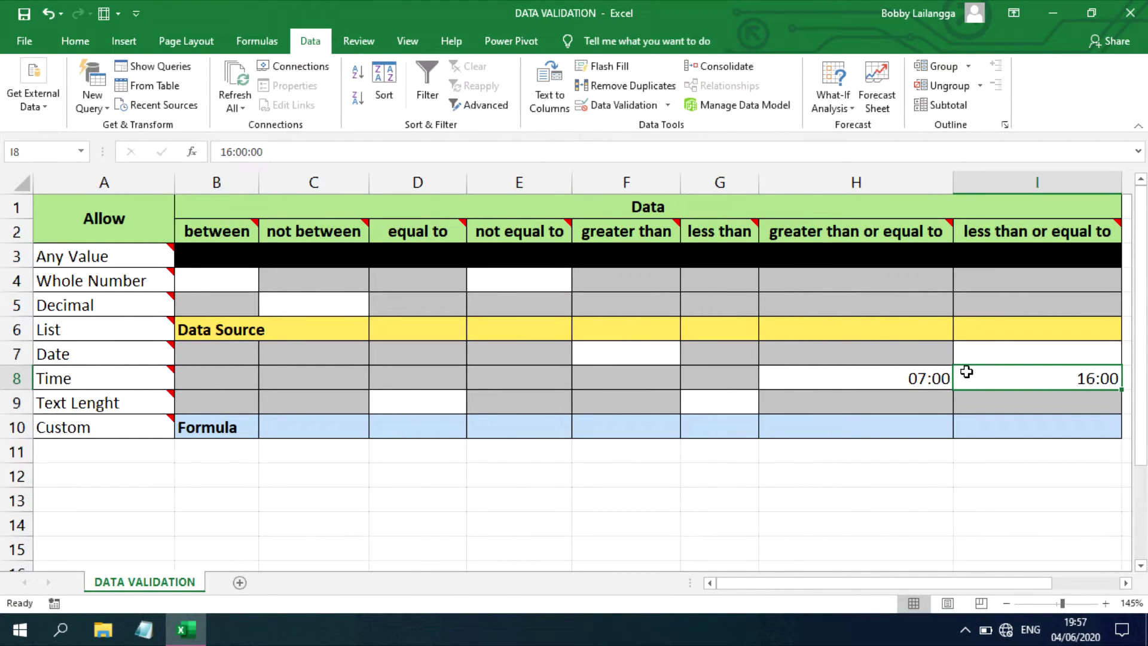
pyautogui.moveTo(944, 377); pyautogui.dragTo(987, 379)
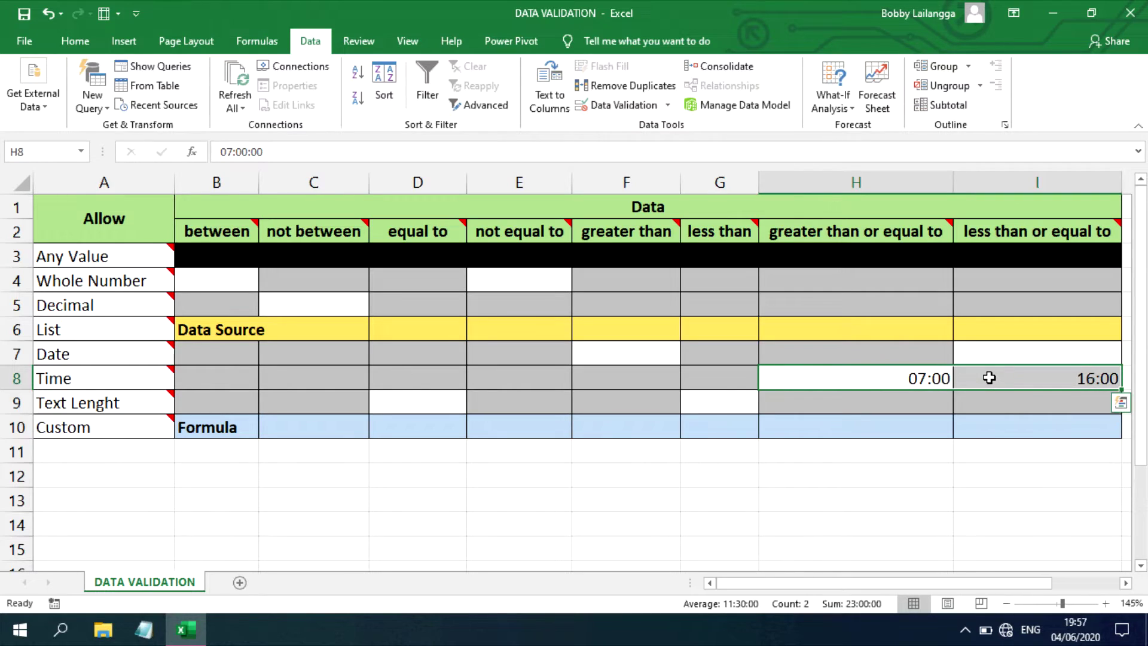
pyautogui.press('Delete')
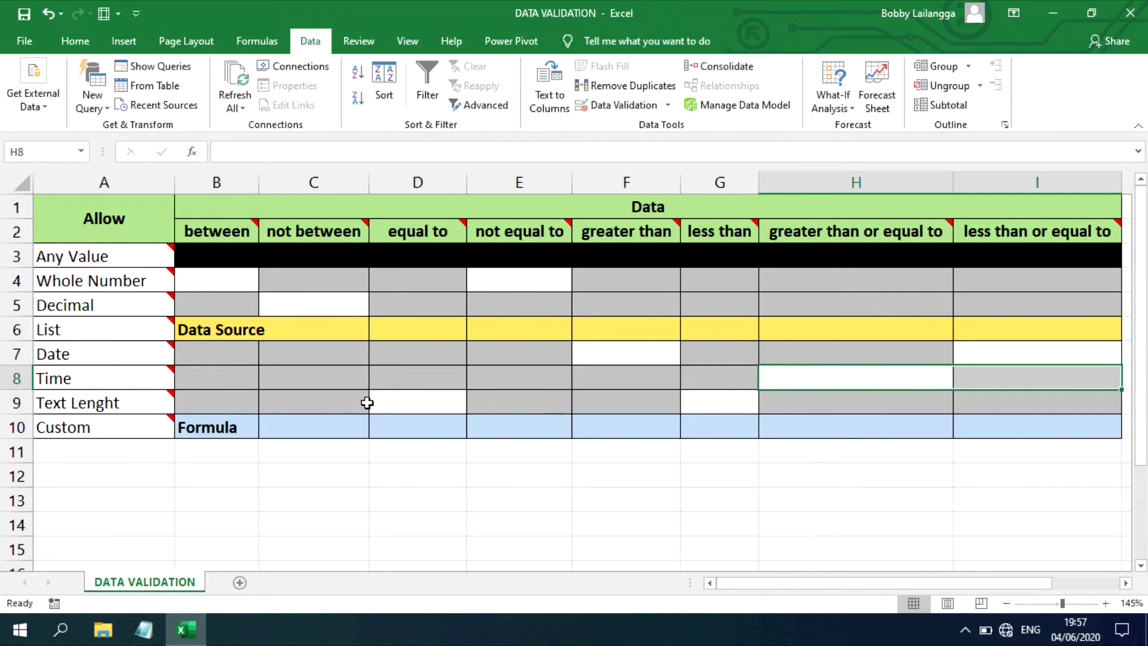
pyautogui.click(424, 403)
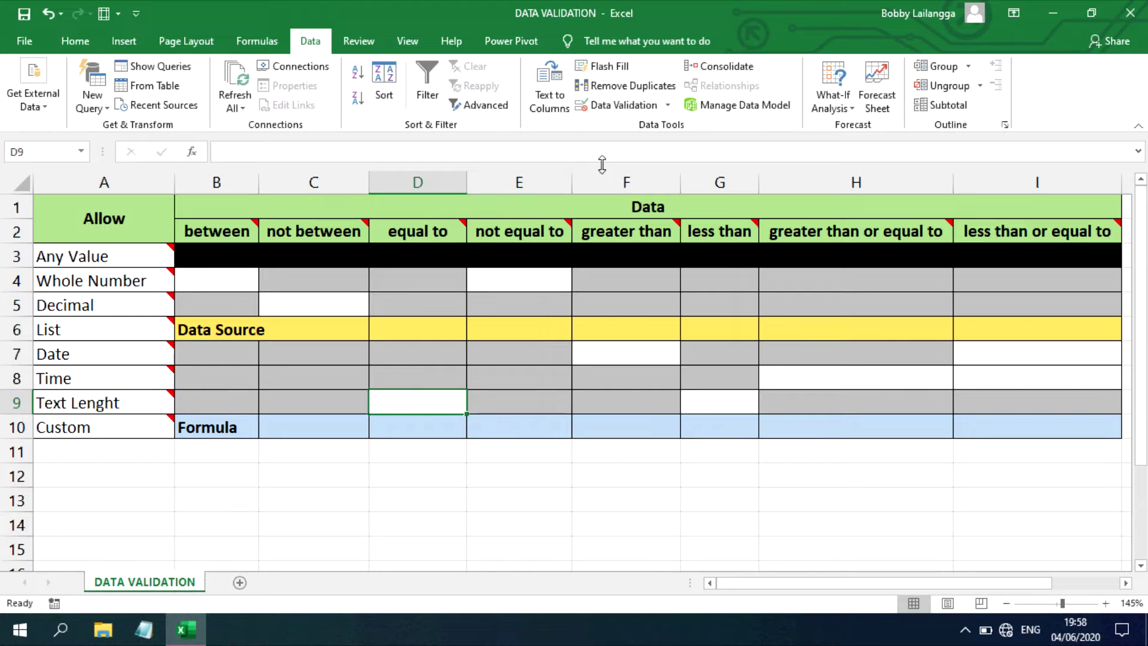
# Step: Give D9 a Text length equal to 8 rule, then test it with 12345
pyautogui.click(619, 111)
pyautogui.click(774, 336)
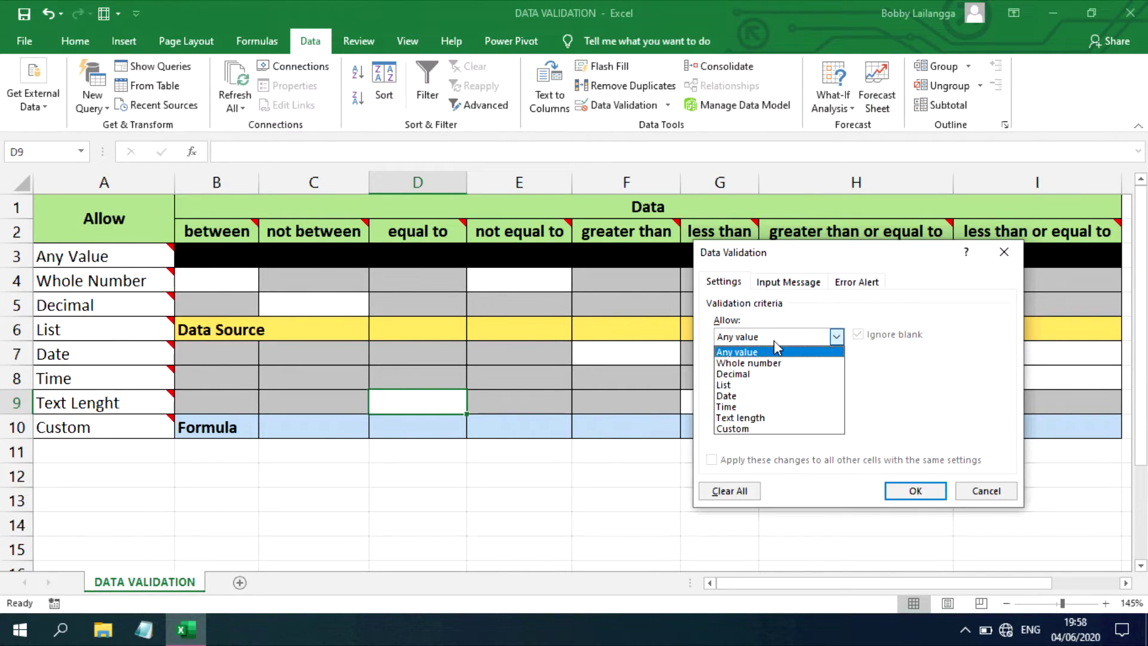
pyautogui.click(742, 416)
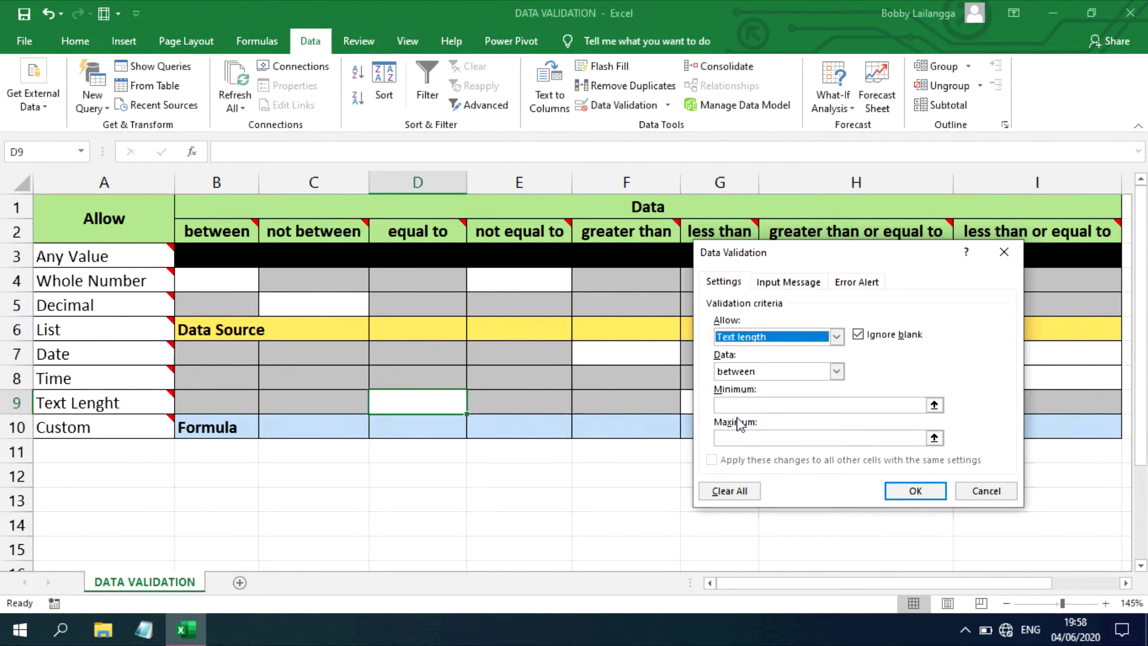
pyautogui.click(755, 372)
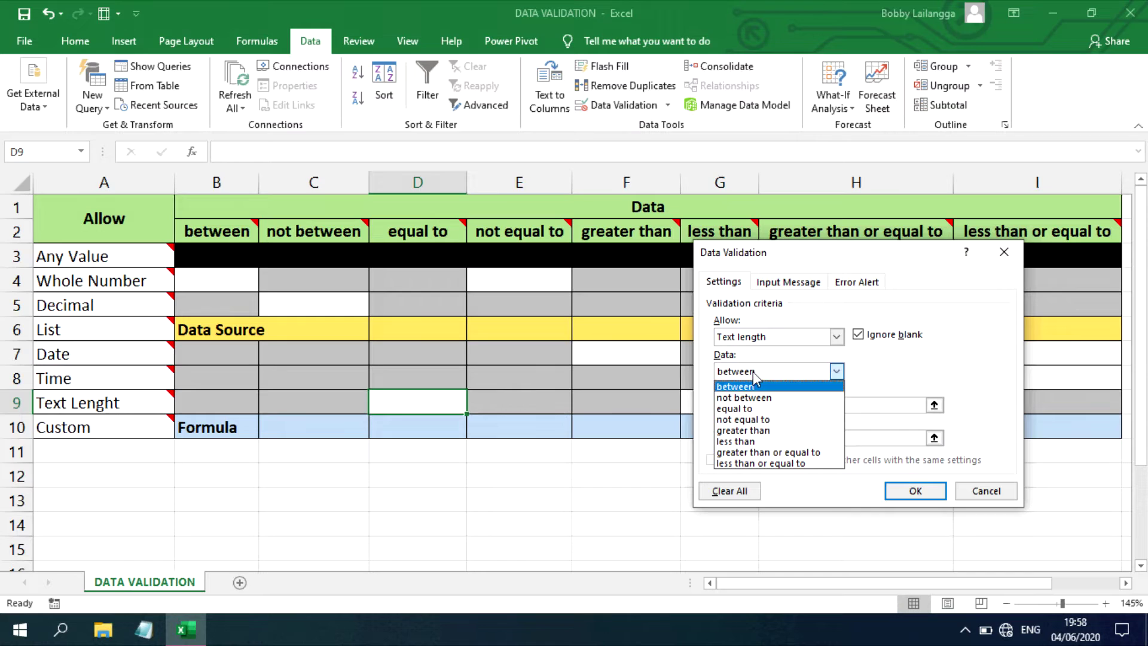
pyautogui.click(735, 408)
pyautogui.click(733, 405)
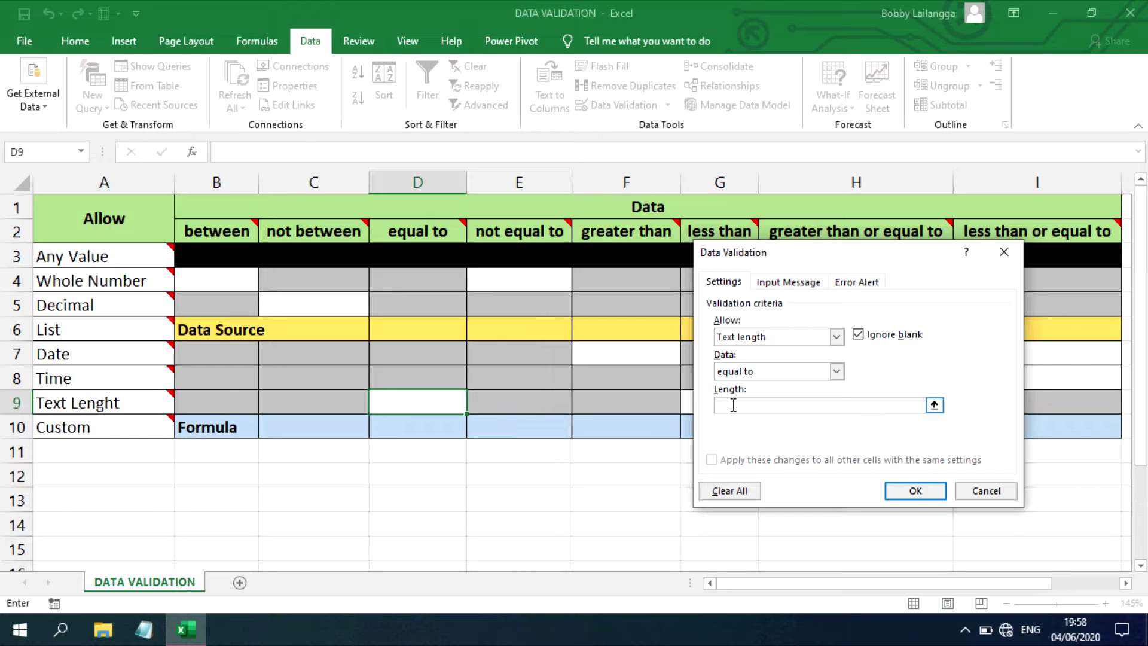
pyautogui.write('8')
pyautogui.click(912, 492)
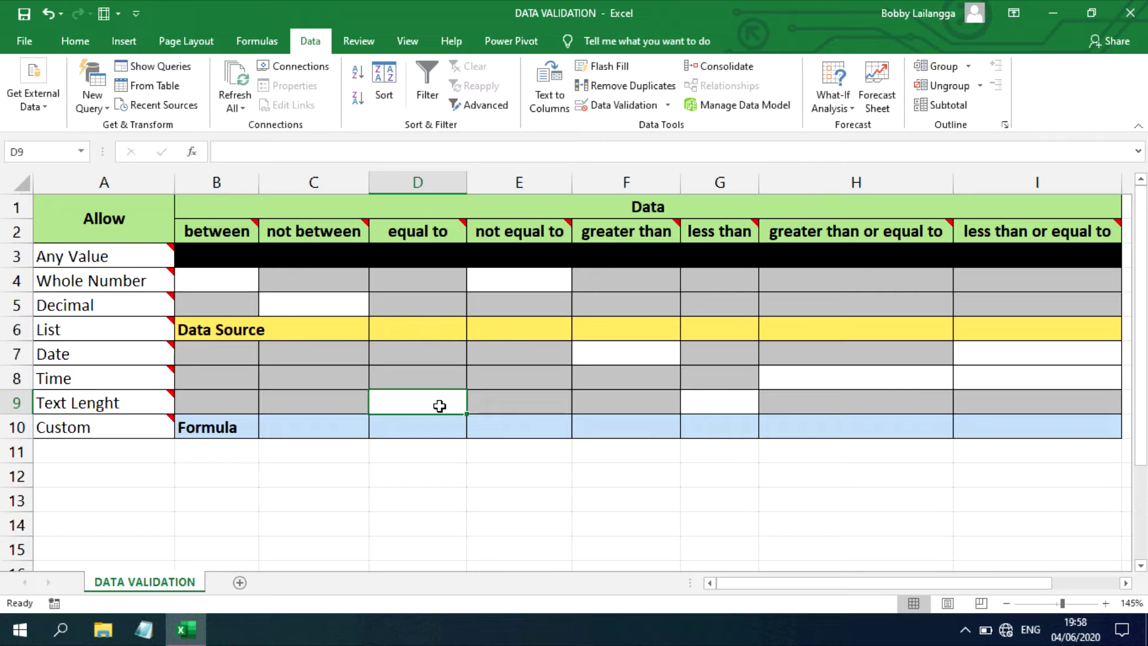
pyautogui.write('12345')
# Step: Confirm D9 rejects the 5-digit 12345 and 9-digit 123456789 entries, cancelling each error
pyautogui.press('Return')
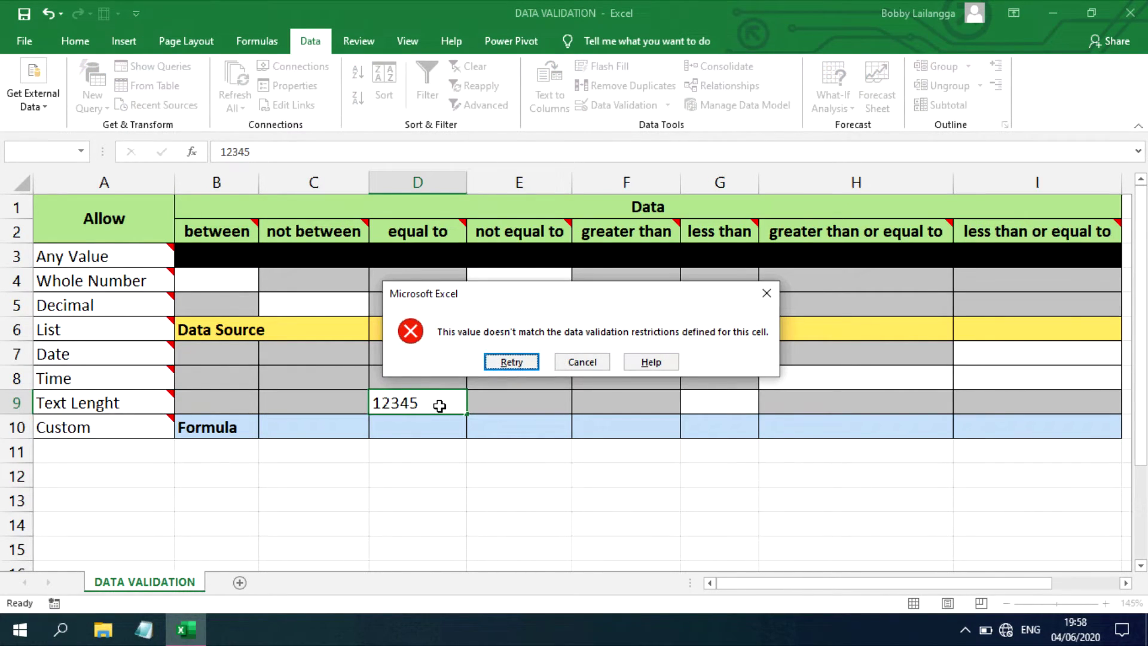
pyautogui.click(582, 362)
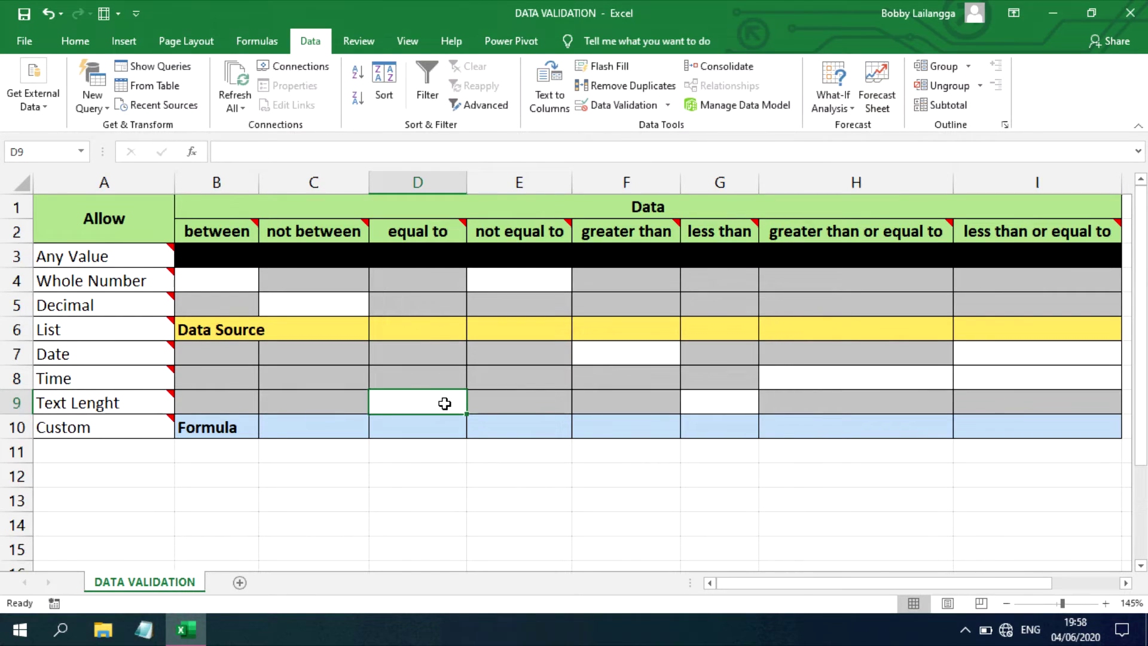
pyautogui.write('123456789')
pyautogui.press('Return')
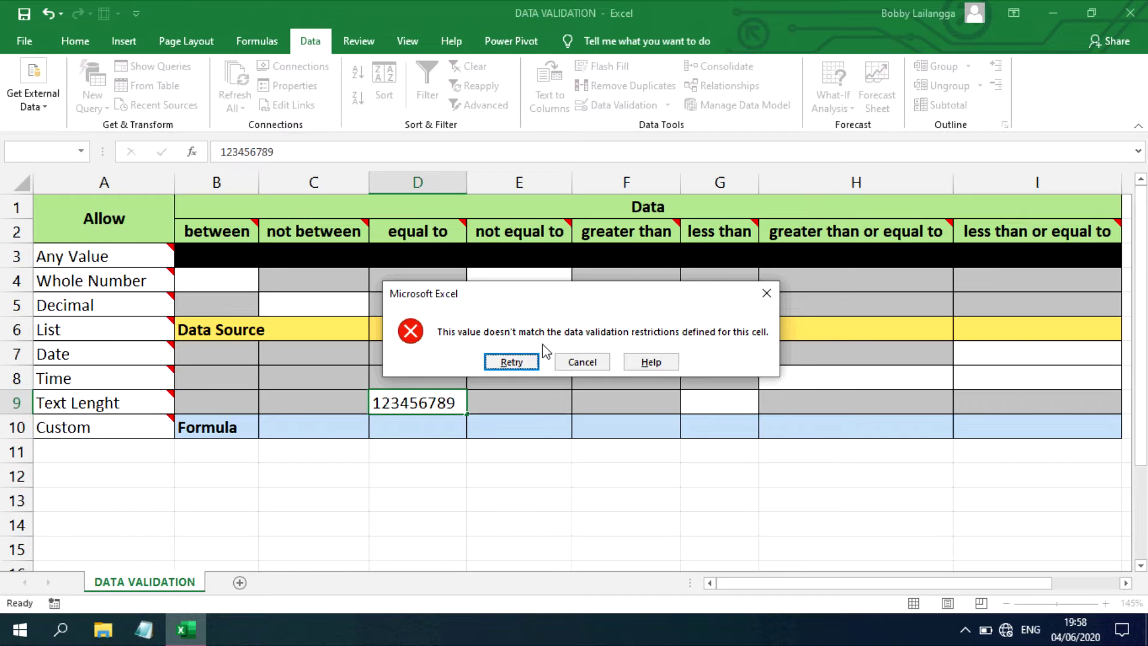
pyautogui.click(592, 362)
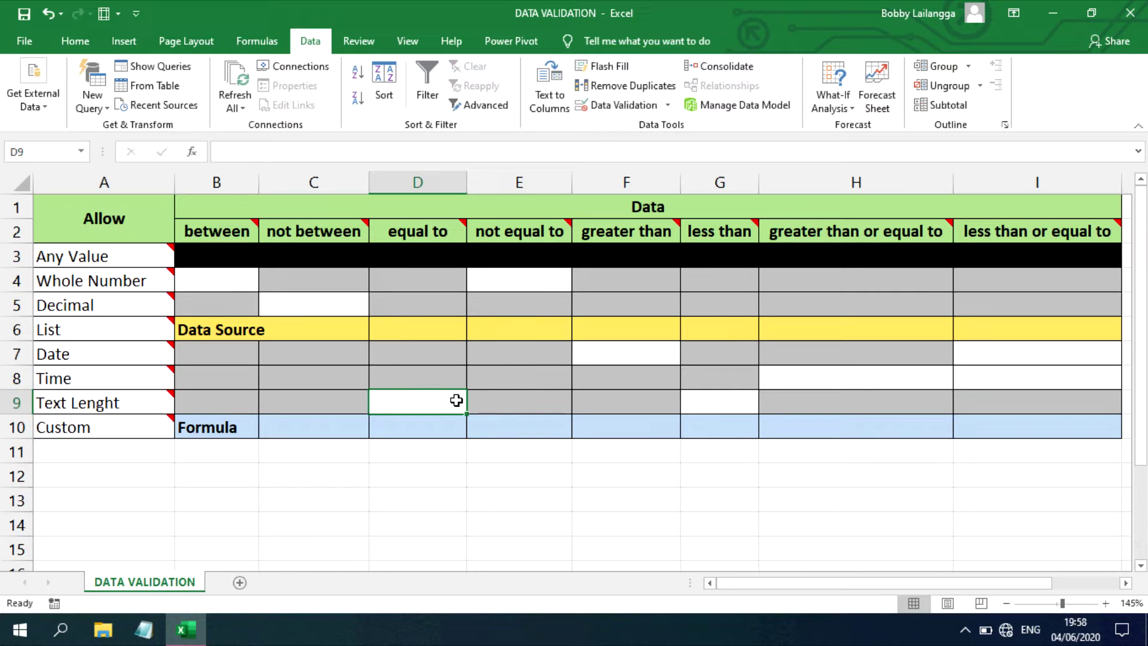
# Step: Confirm D9 accepts the 8-character entries 12345678 and A1234567, deleting each afterwards
pyautogui.write('12345678')
pyautogui.press('Return')
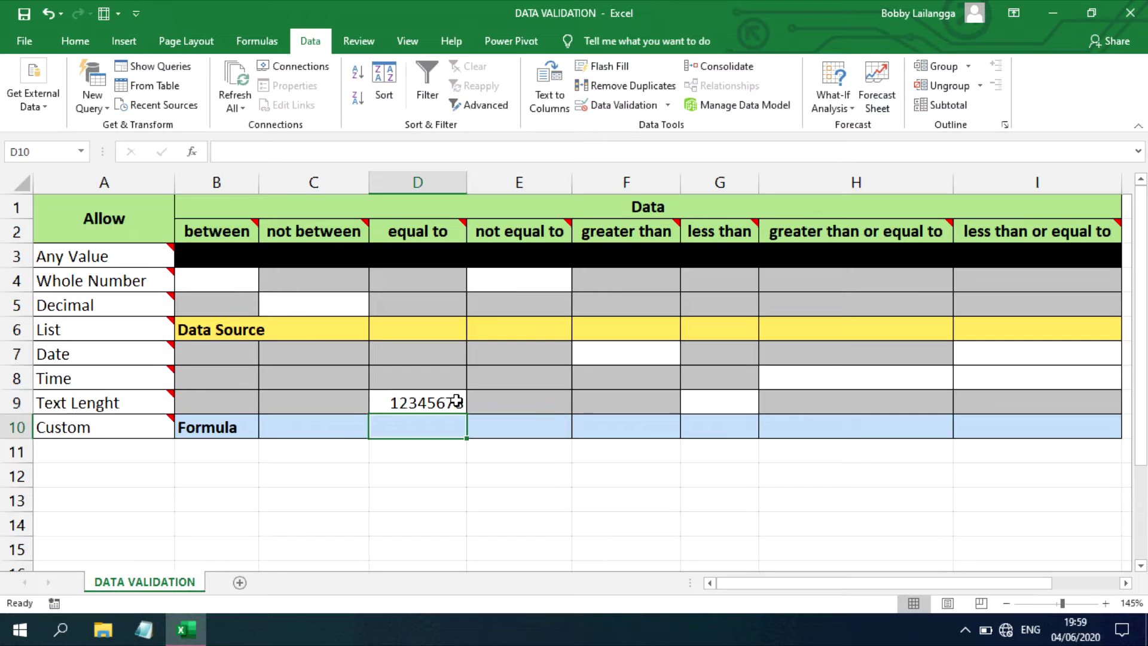
pyautogui.click(457, 402)
pyautogui.press('Delete')
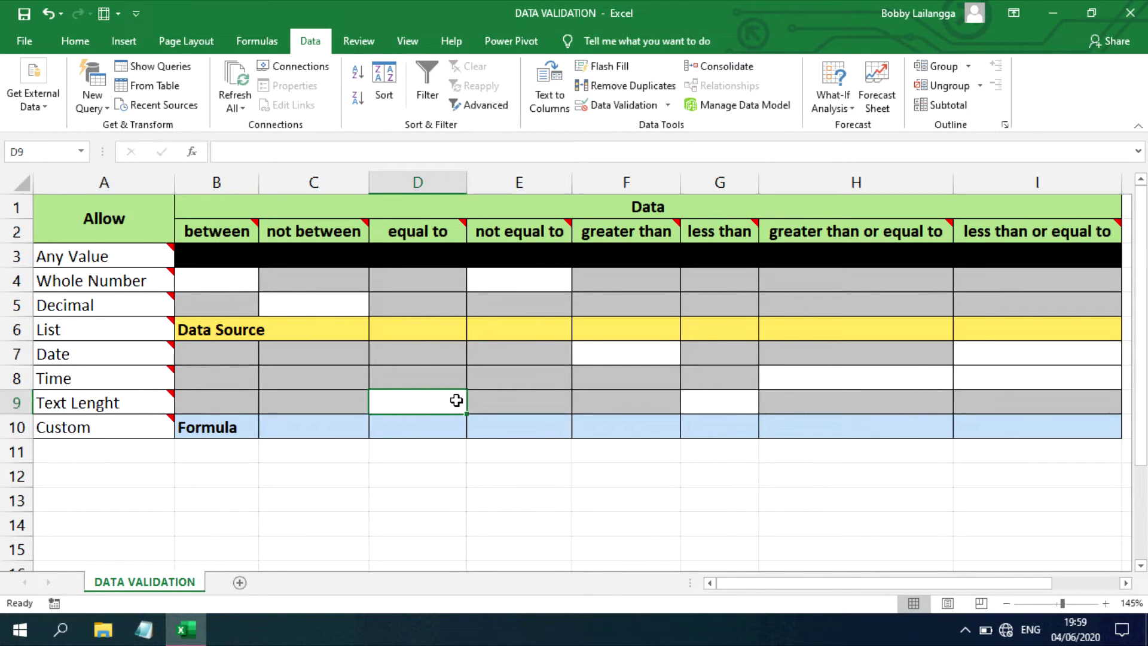
pyautogui.write('A1234567')
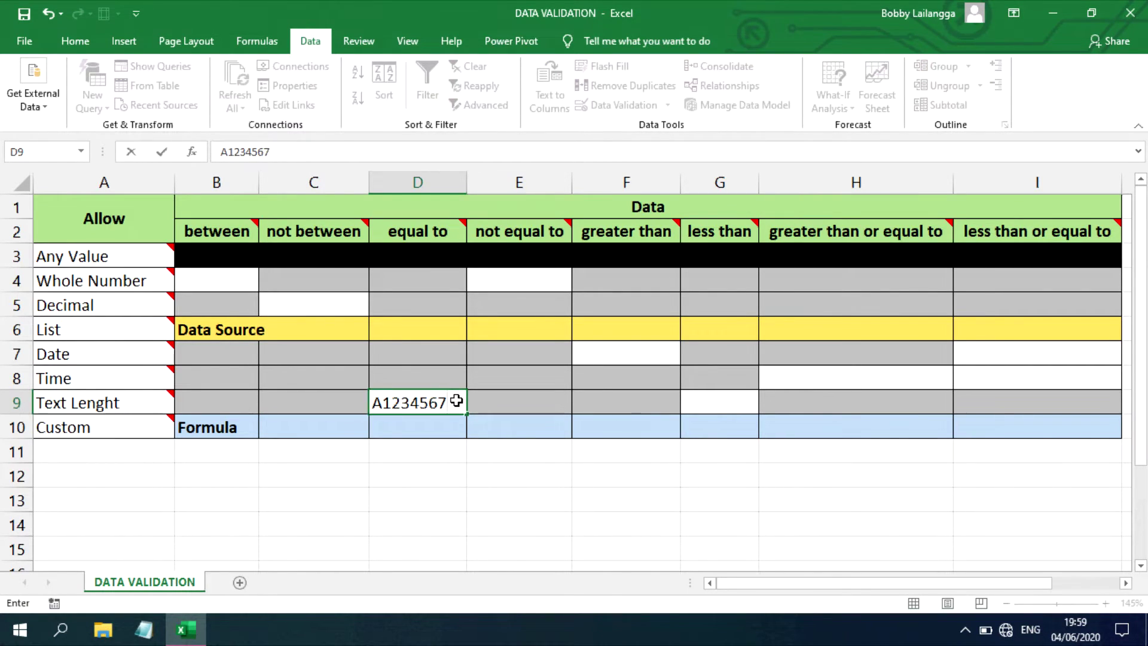
pyautogui.press('Return')
pyautogui.click(456, 400)
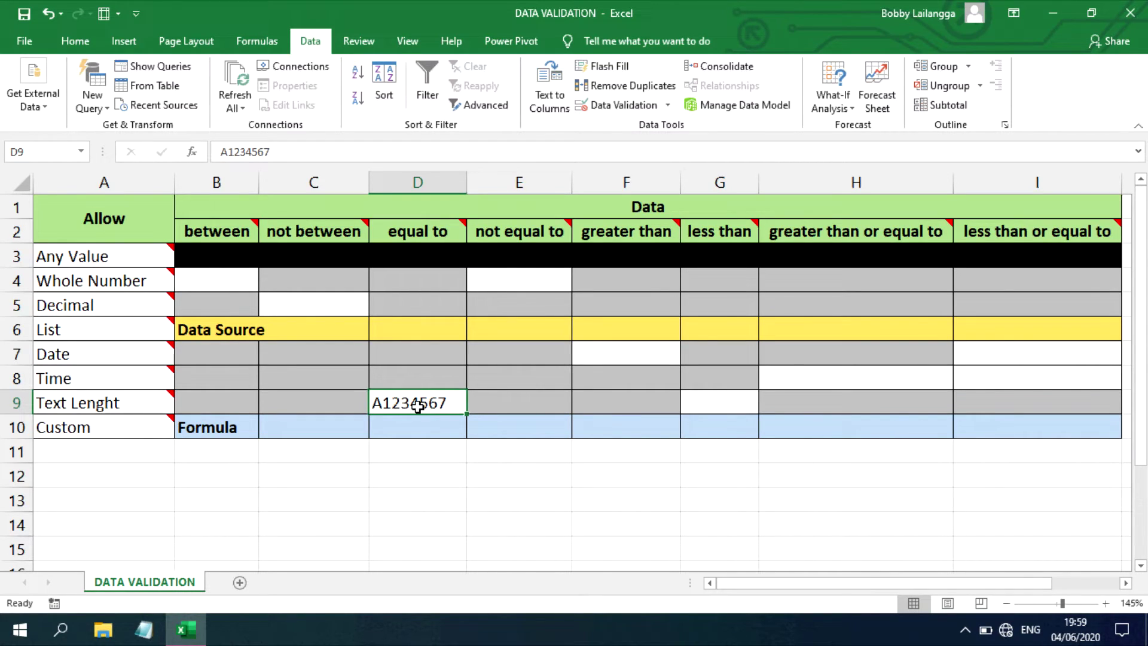
pyautogui.press('Delete')
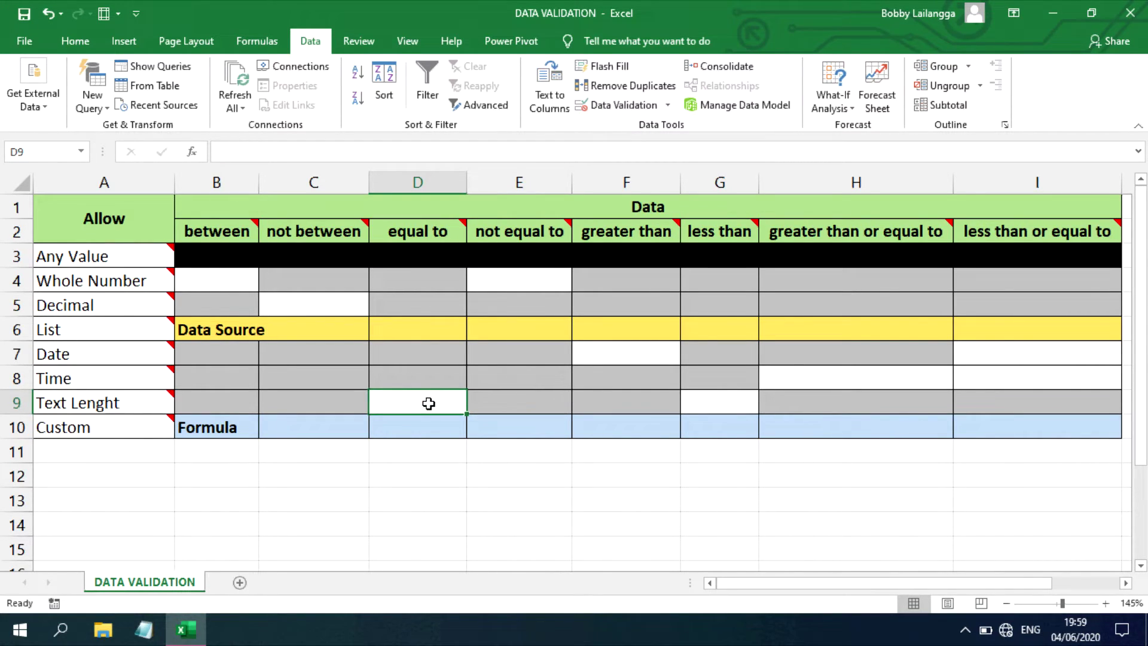
pyautogui.click(744, 402)
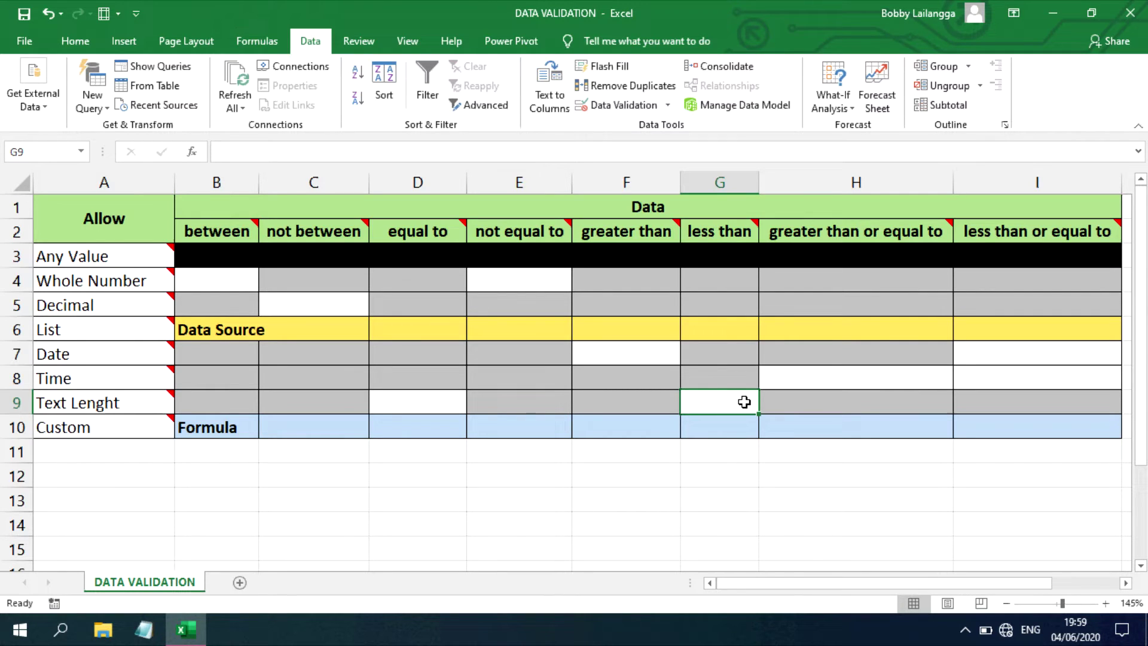
# Step: Give G9 a Text length validation rule of less than 3 characters
pyautogui.click(623, 105)
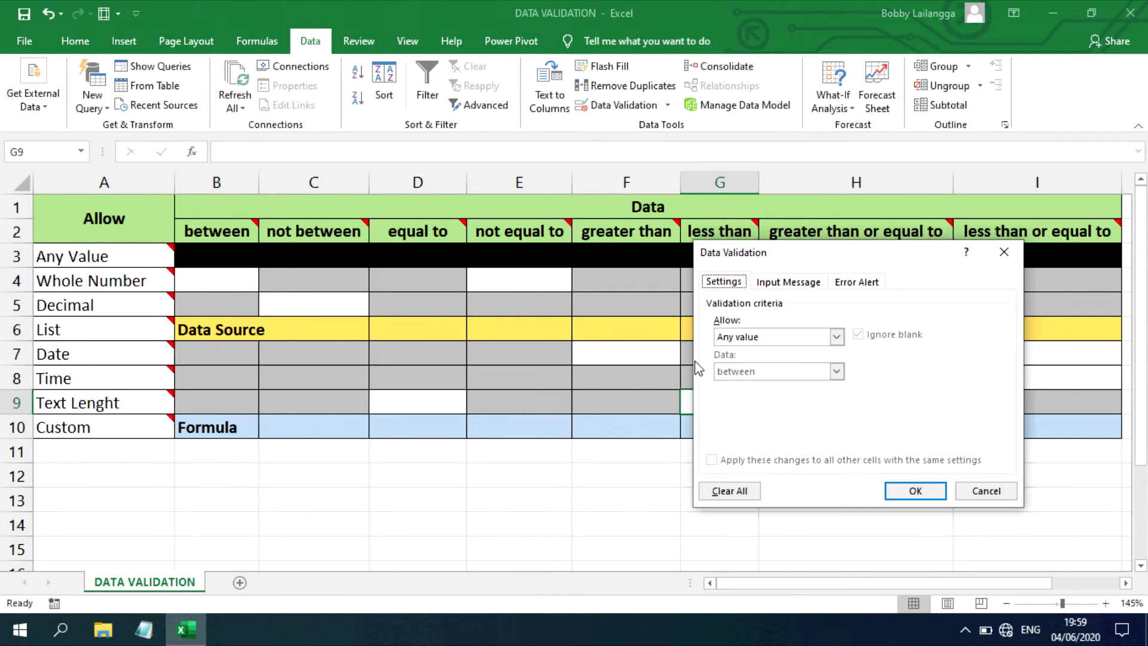
pyautogui.click(762, 336)
pyautogui.click(739, 418)
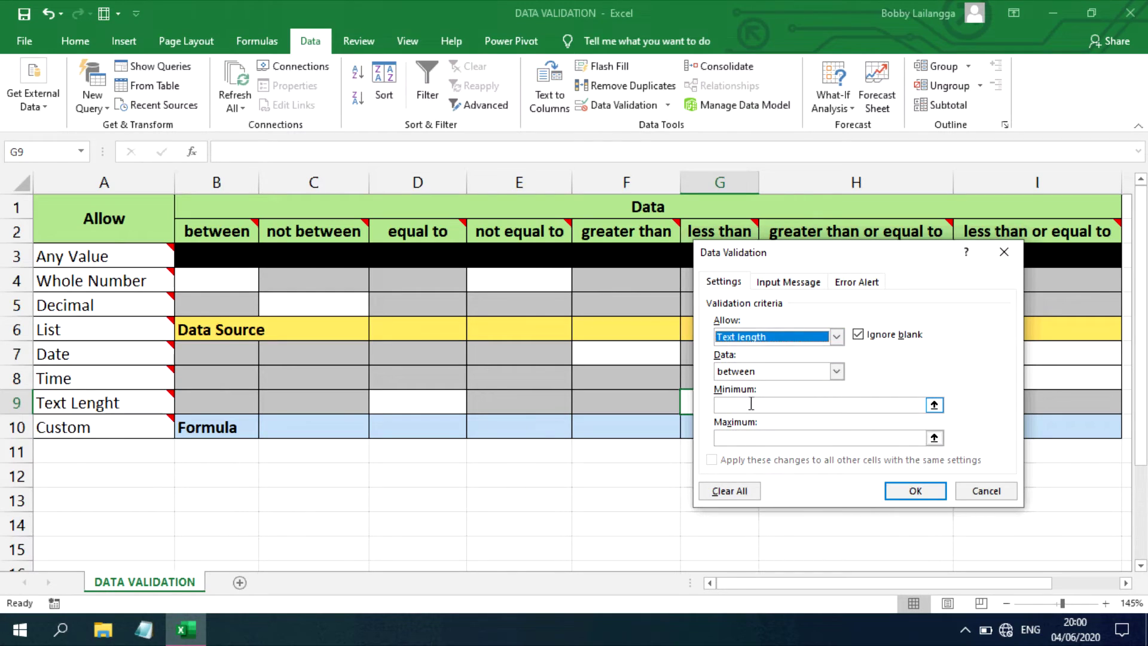
pyautogui.click(772, 378)
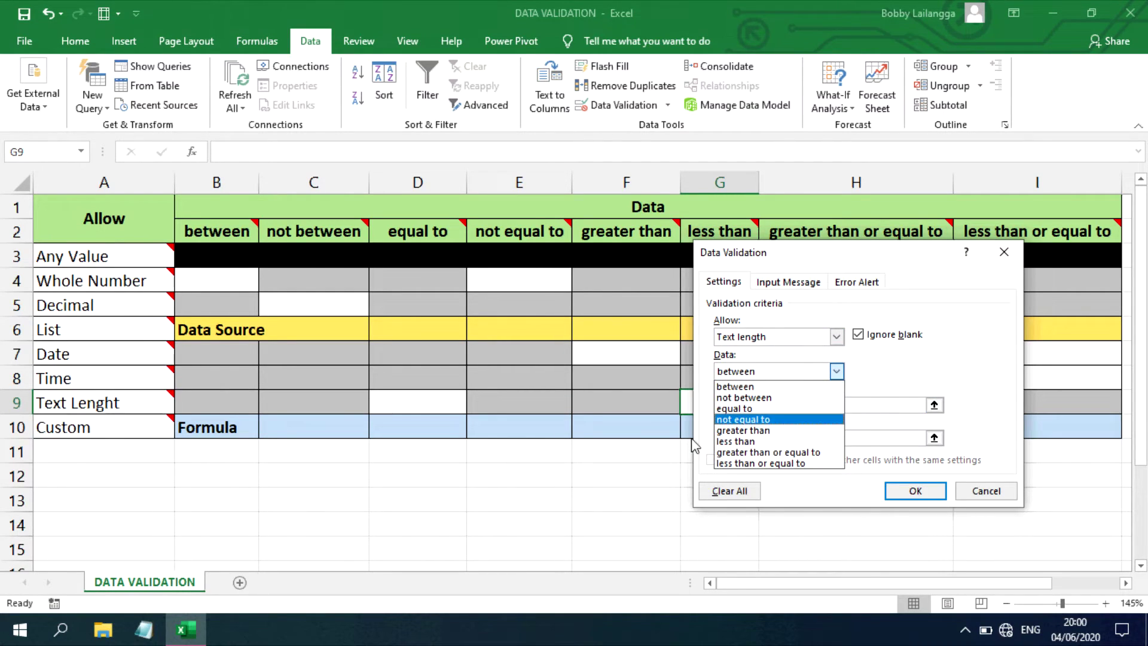
pyautogui.click(748, 436)
pyautogui.click(758, 404)
pyautogui.write('3')
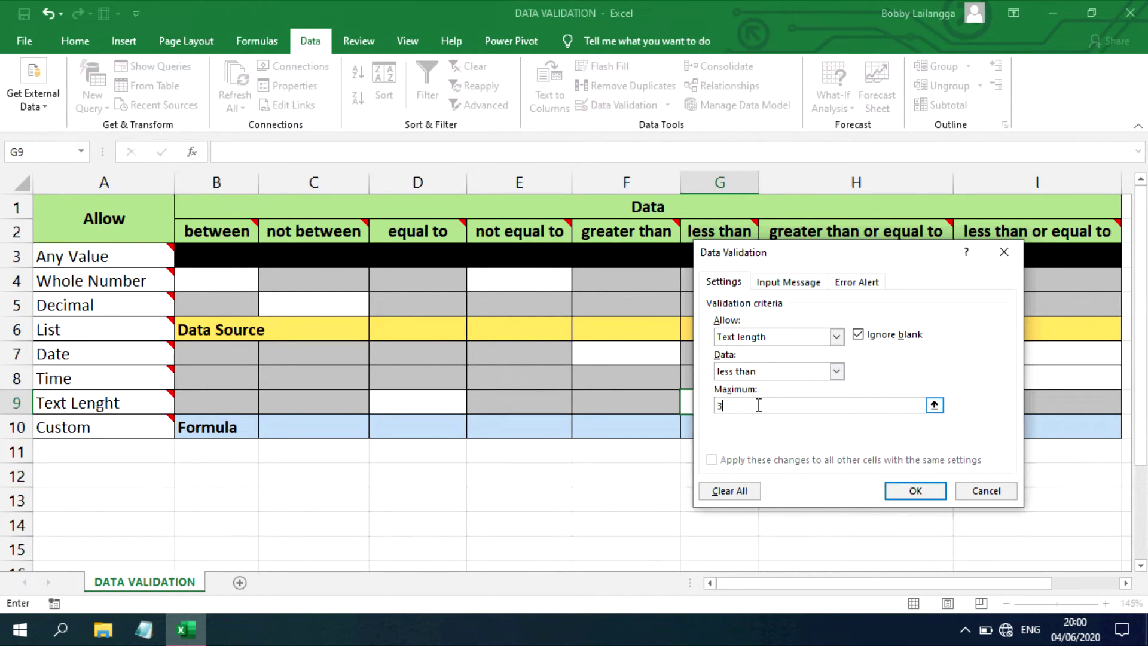
pyautogui.click(914, 492)
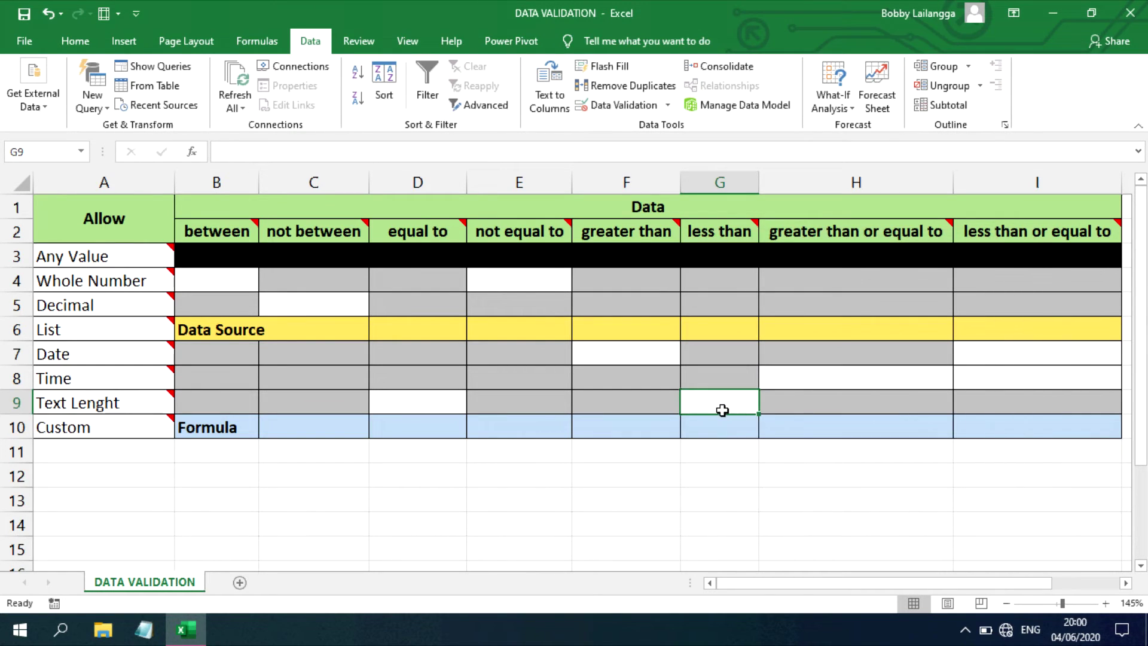
# Step: Test G9: cancel the rejected 123, enter the accepted 86, then remove it
pyautogui.write('1')
pyautogui.write('23')
pyautogui.press('Return')
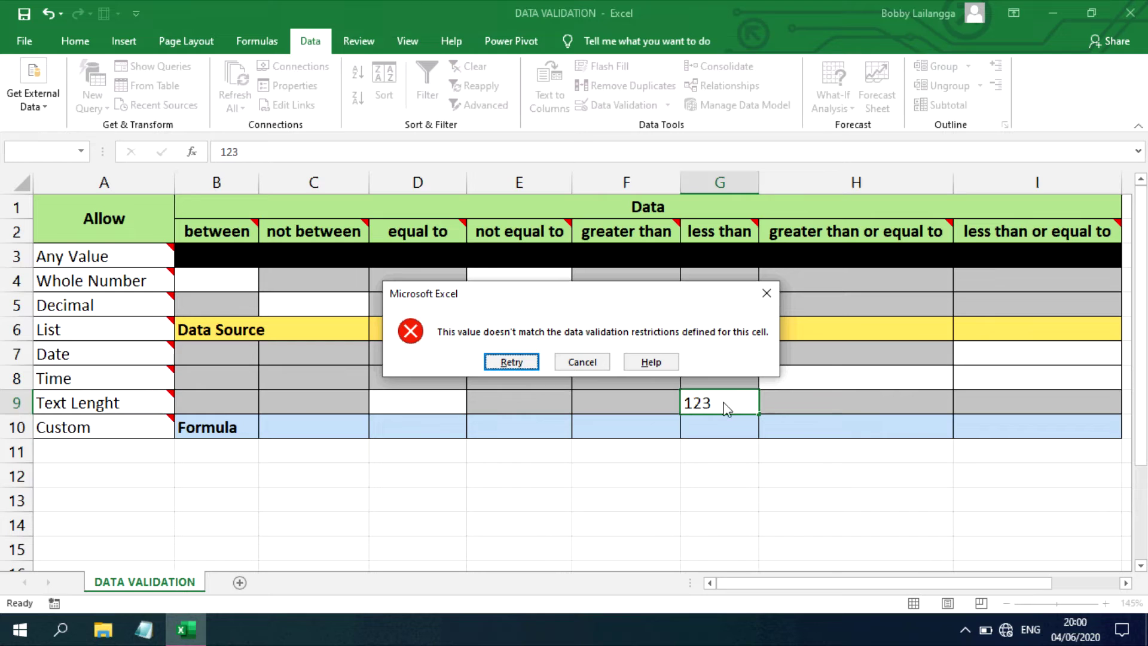
pyautogui.click(598, 363)
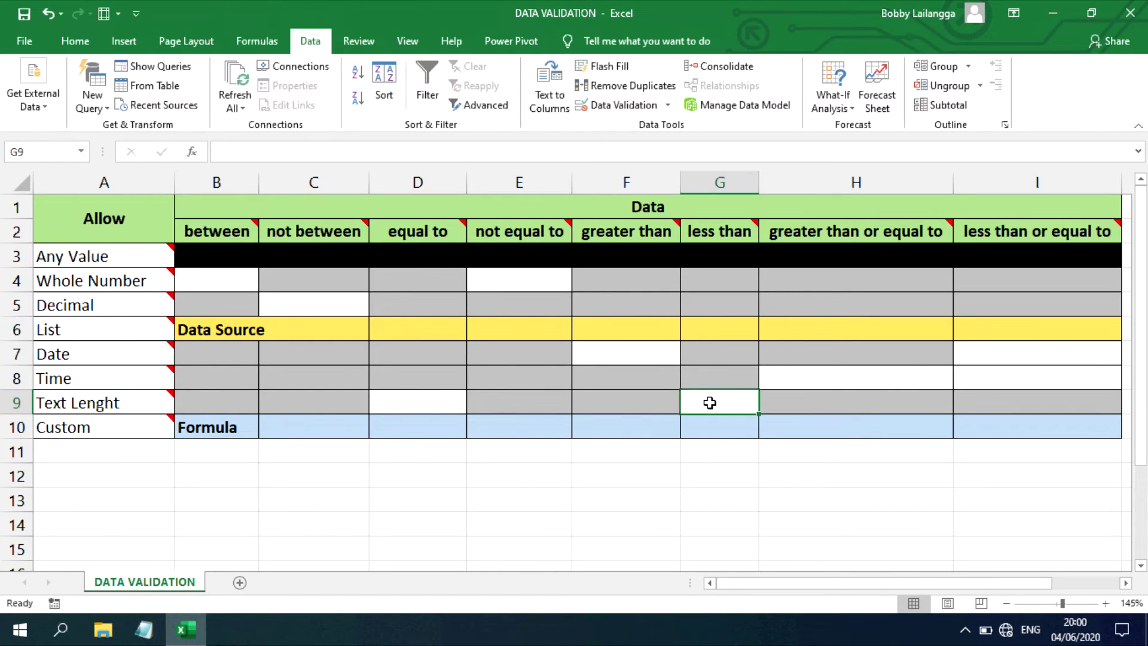
pyautogui.write('86')
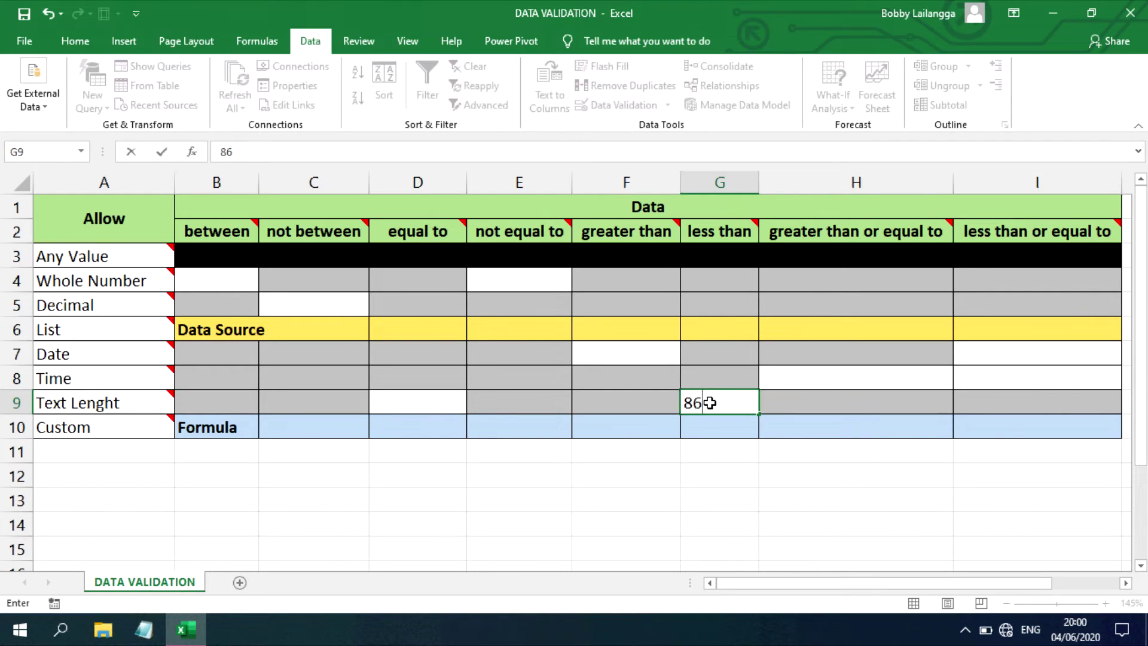
pyautogui.press('Return')
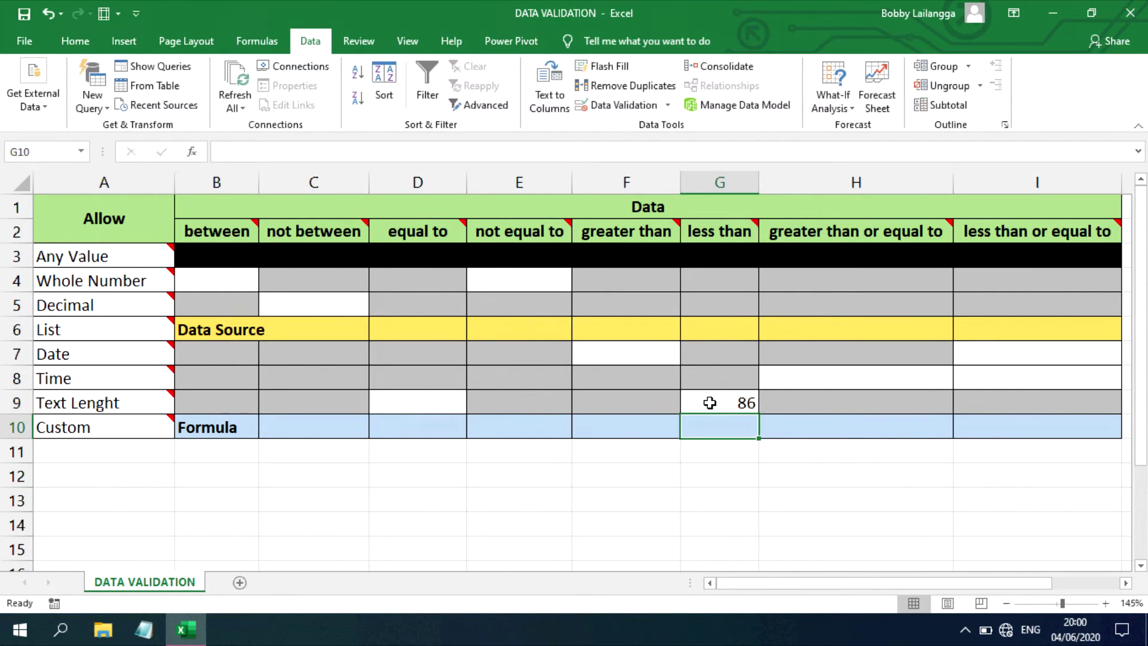
pyautogui.click(710, 403)
pyautogui.press('Delete')
pyautogui.click(1038, 356)
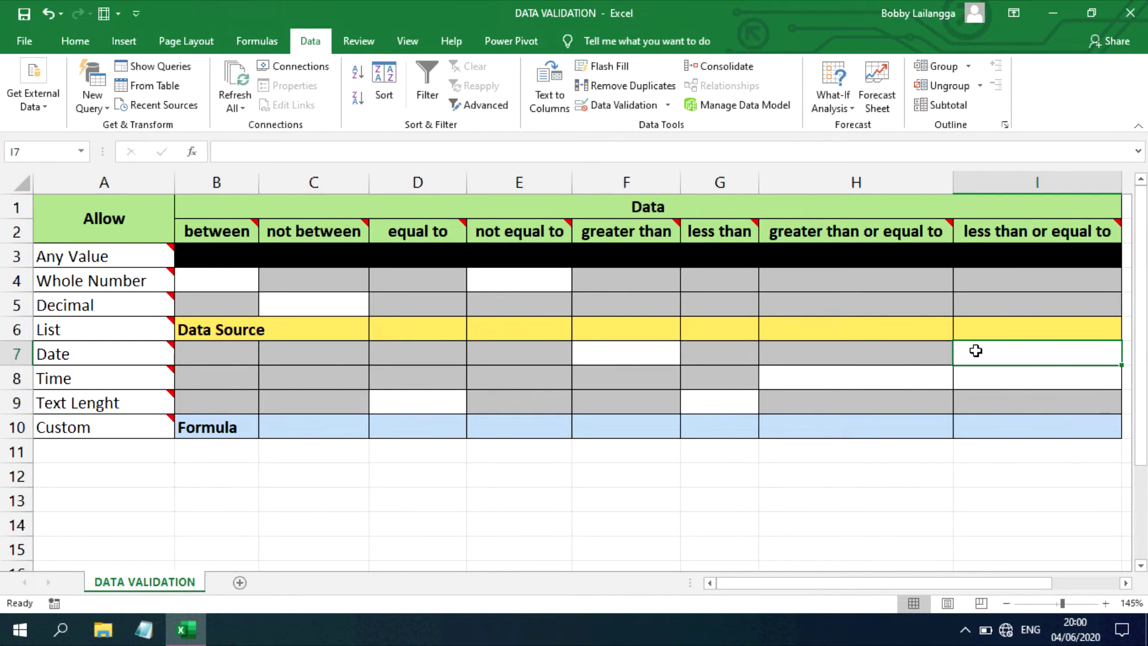
# Step: Delete the Formula label text from B10 in the Custom row
pyautogui.click(933, 383)
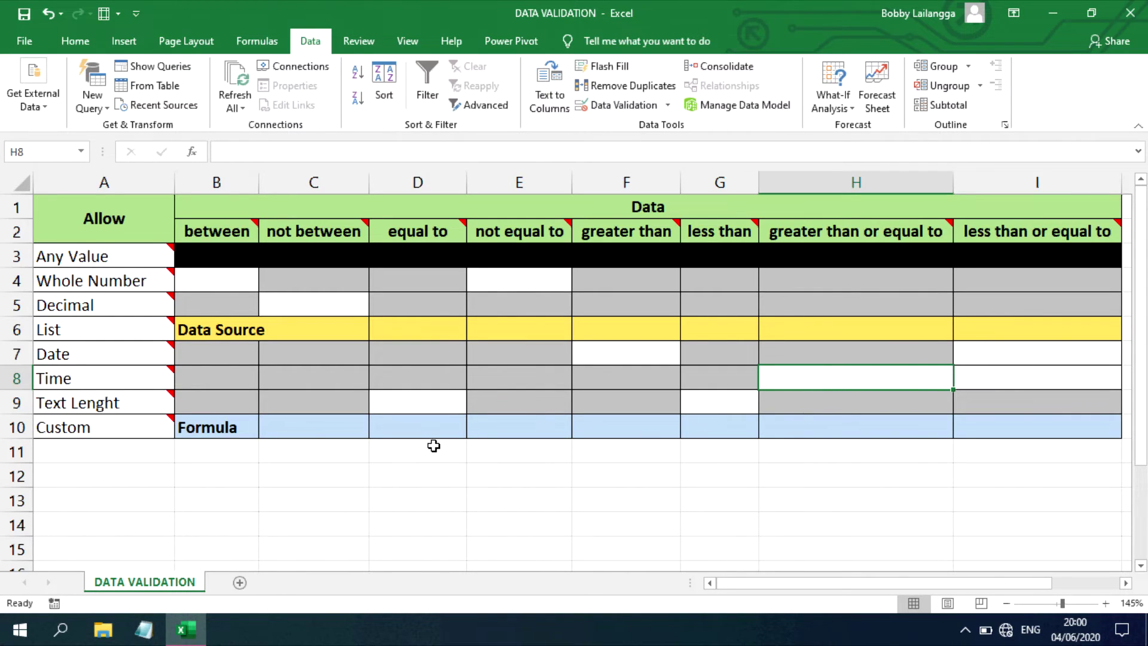
pyautogui.click(227, 426)
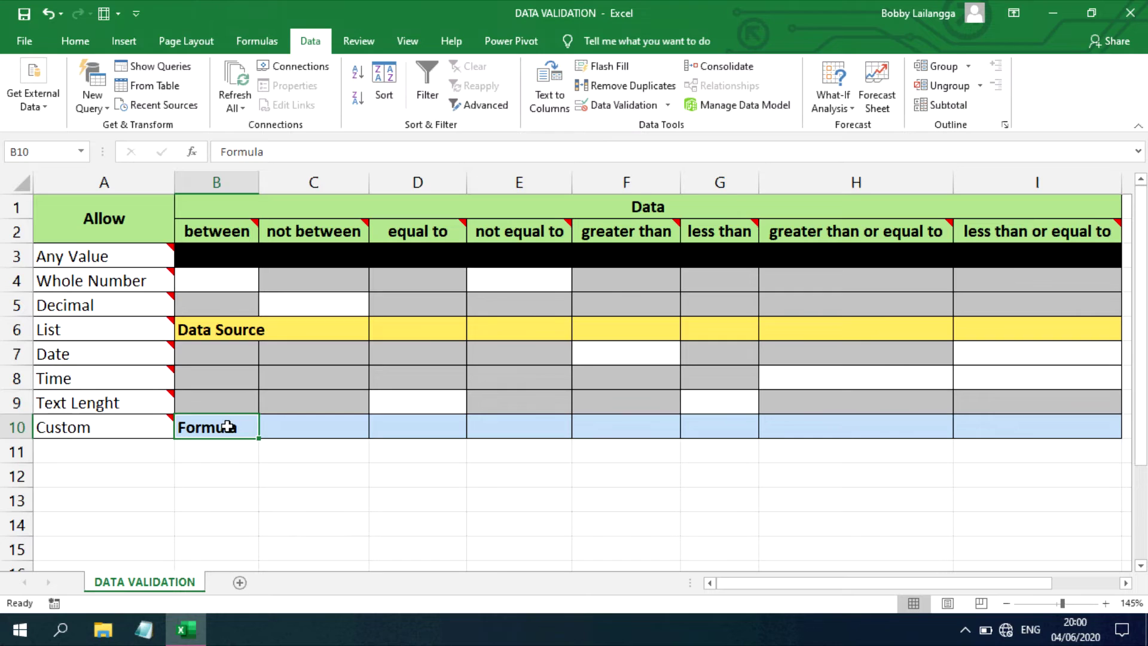
pyautogui.hotkey('ctrl', 'z')
pyautogui.press('Delete')
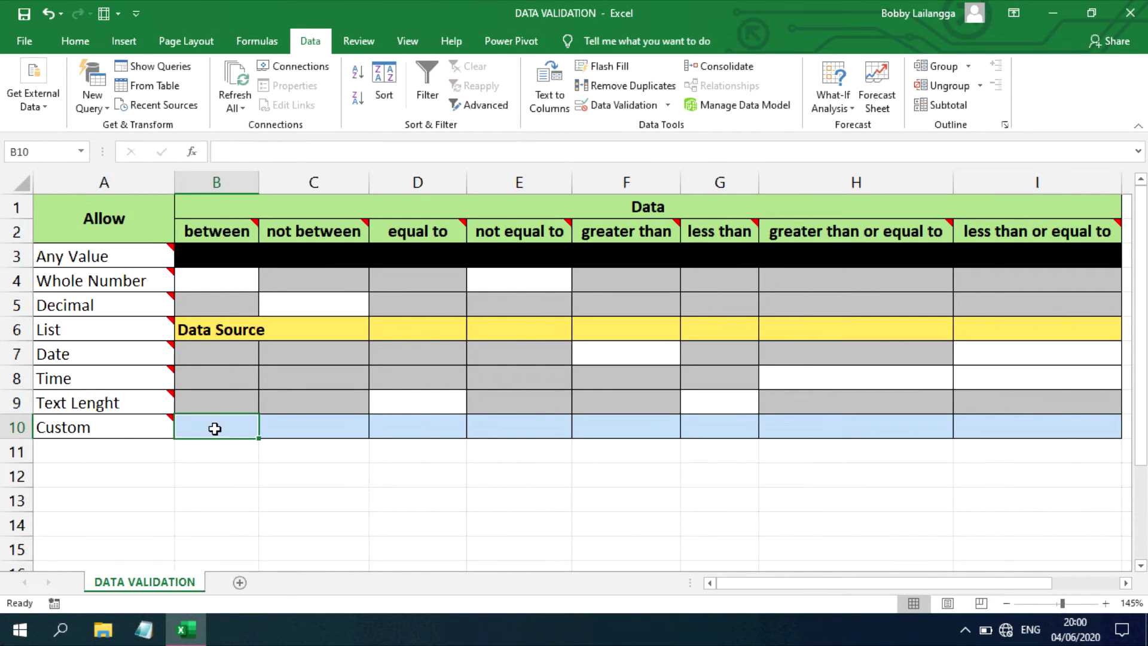
# Step: Give B10 a Custom data validation rule with the formula =ISNUMBER(B10)
pyautogui.click(624, 105)
pyautogui.click(740, 340)
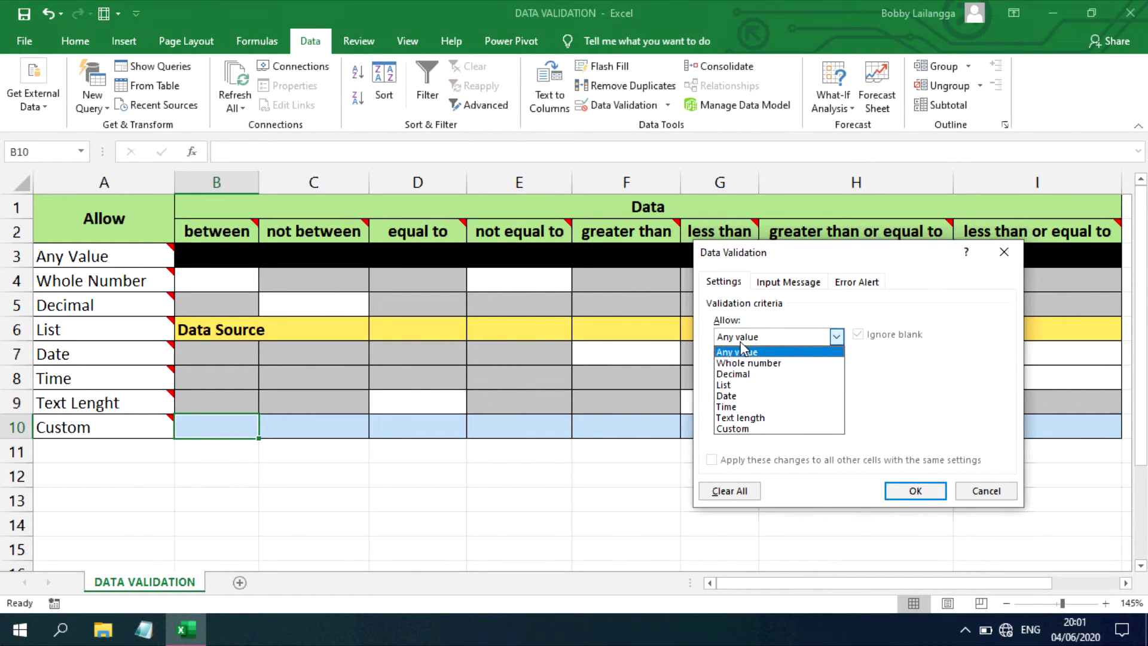
pyautogui.click(720, 429)
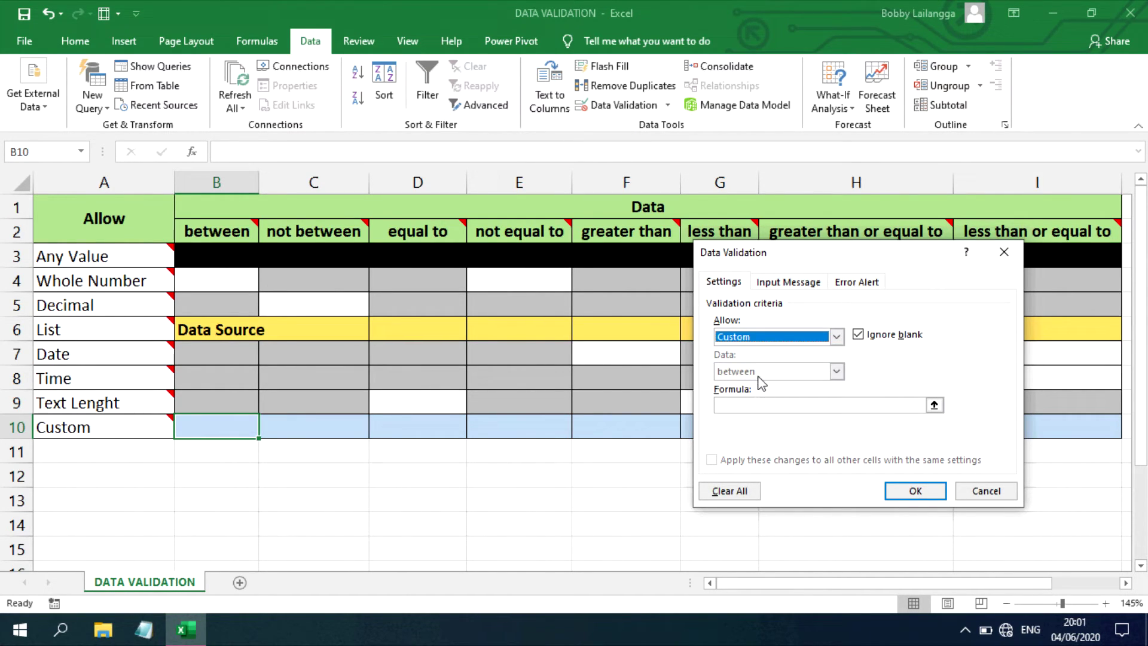
pyautogui.click(754, 405)
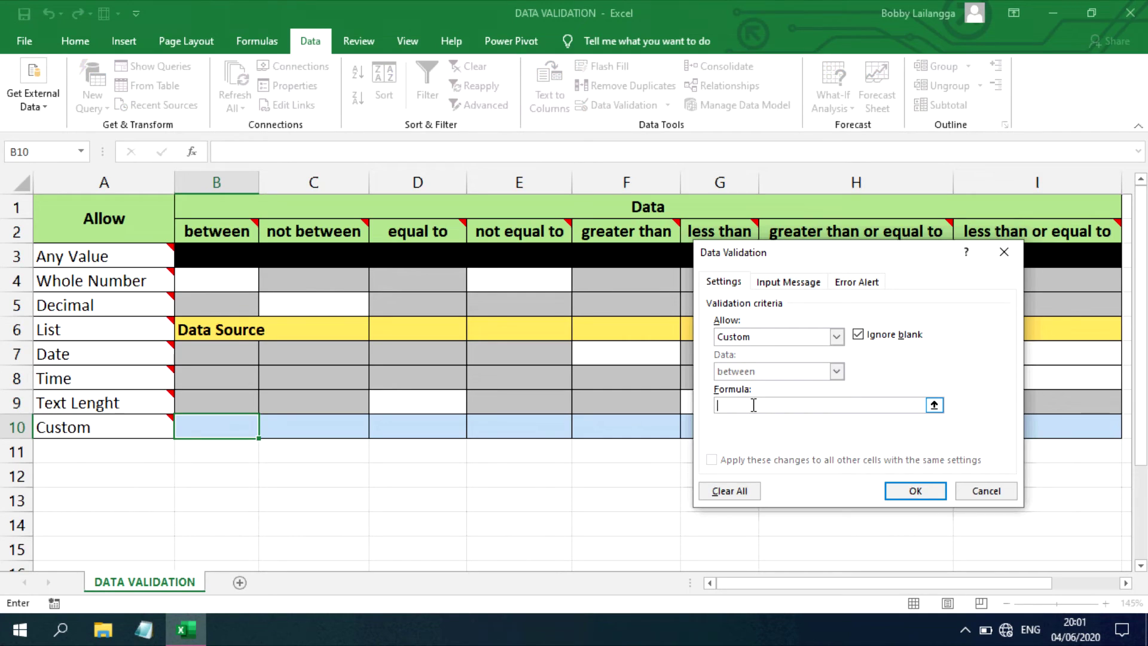
pyautogui.write('=isnum(ber(')
pyautogui.click(223, 427)
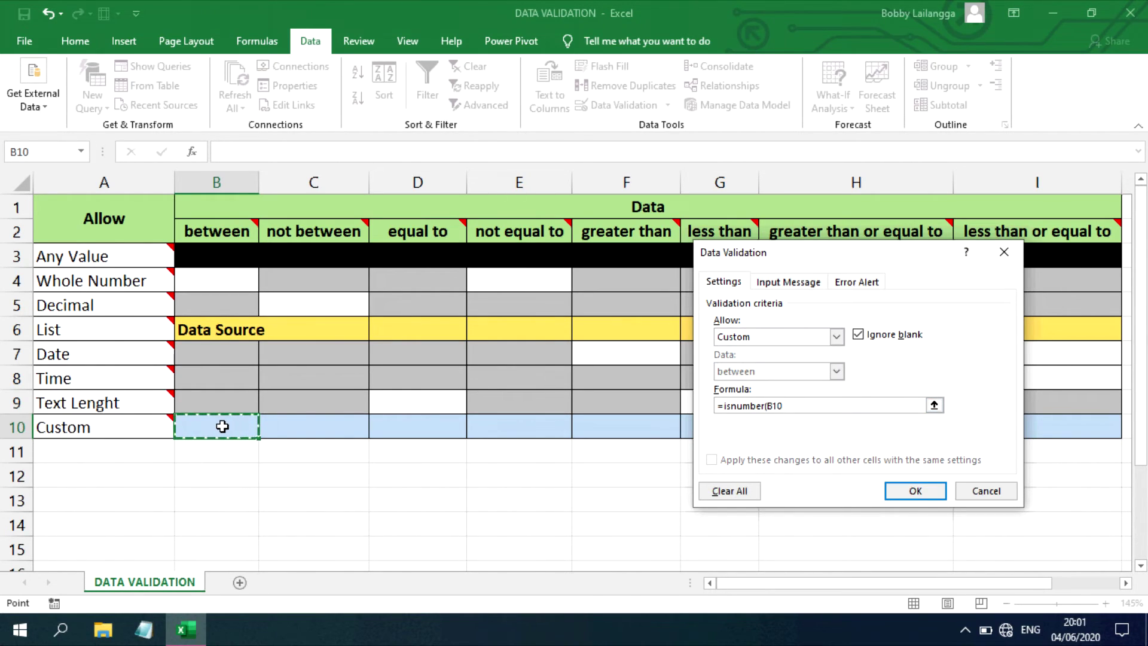
pyautogui.write(')')
pyautogui.click(917, 491)
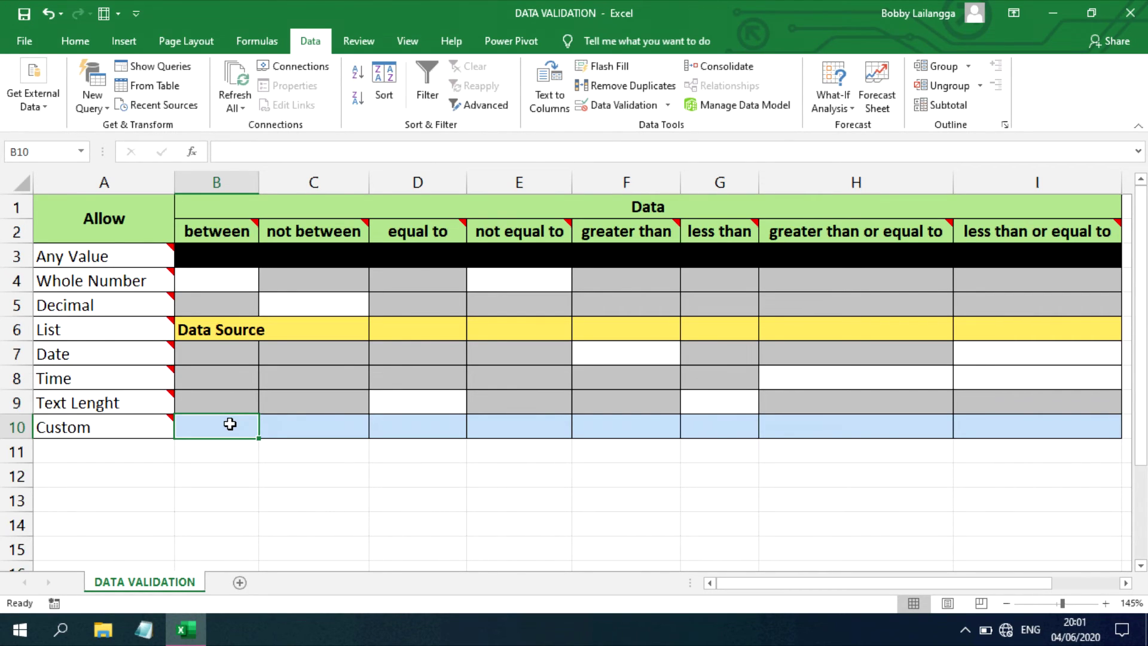
# Step: Enter the date 2/6/2020 in B10 and widen column B so it fits
pyautogui.write('2/6/2020')
pyautogui.press('Return')
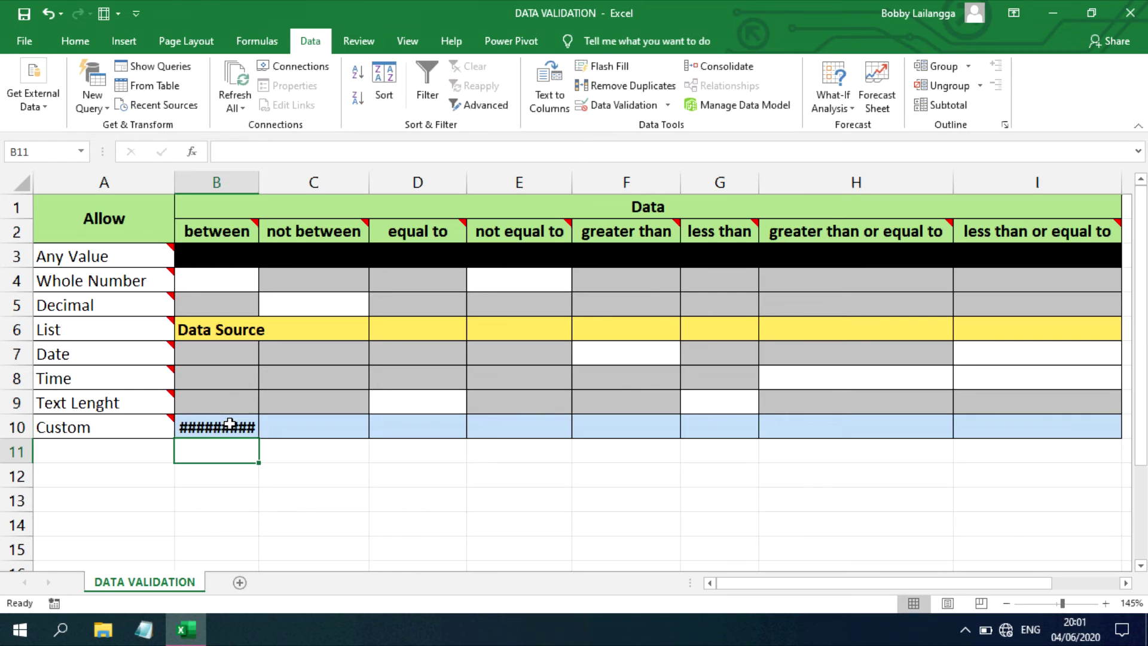
pyautogui.moveTo(259, 181); pyautogui.dragTo(309, 182)
pyautogui.click(266, 426)
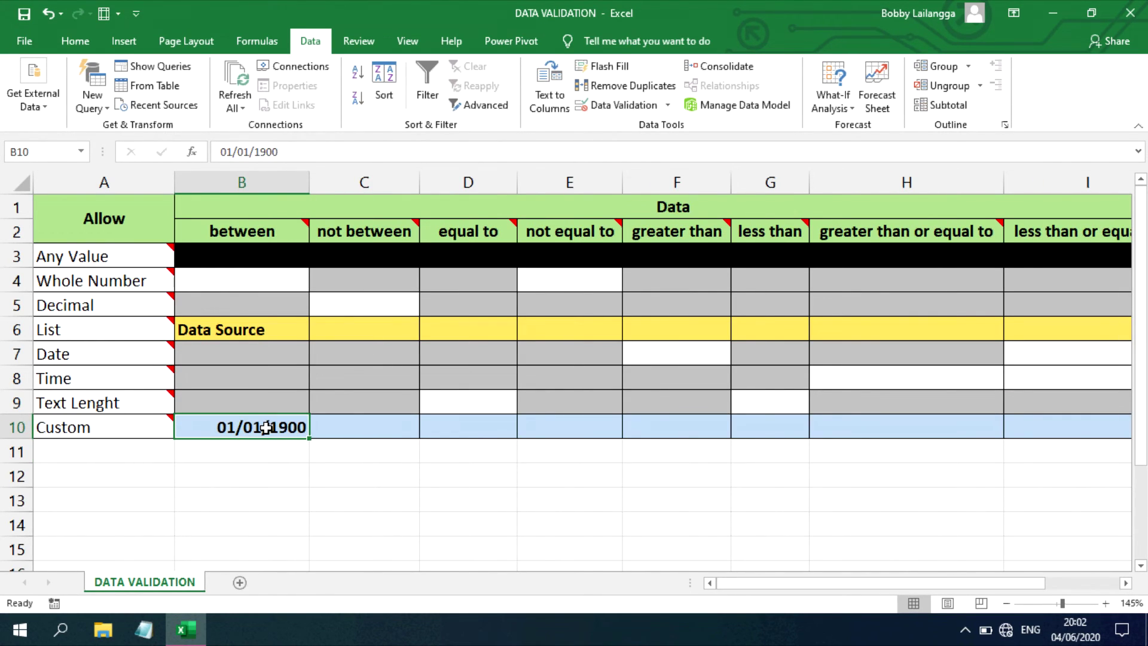
# Step: Confirm B10 rejects text entries '1, a long text-formatted number and a1, cancelling each
pyautogui.write("'1")
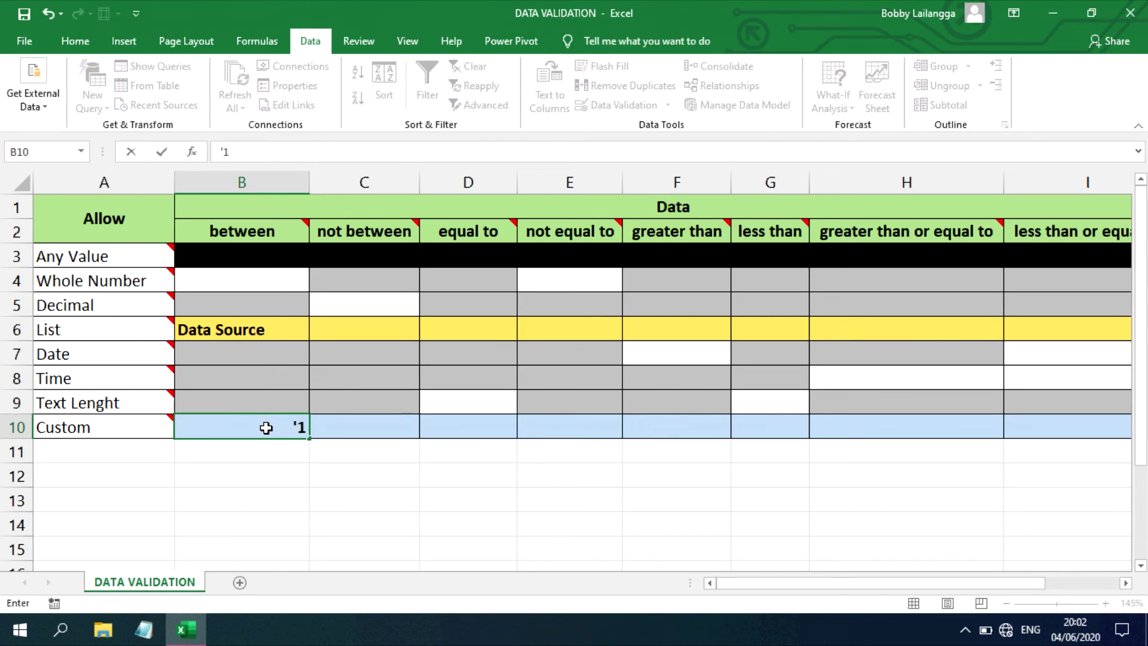
pyautogui.press('Return')
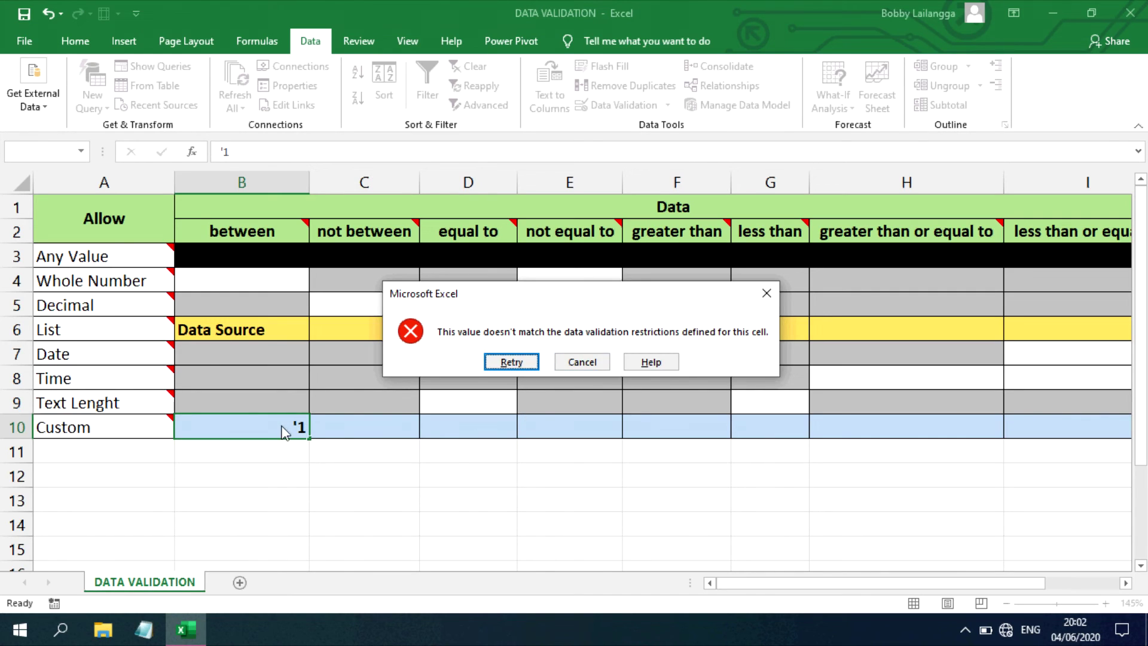
pyautogui.click(581, 362)
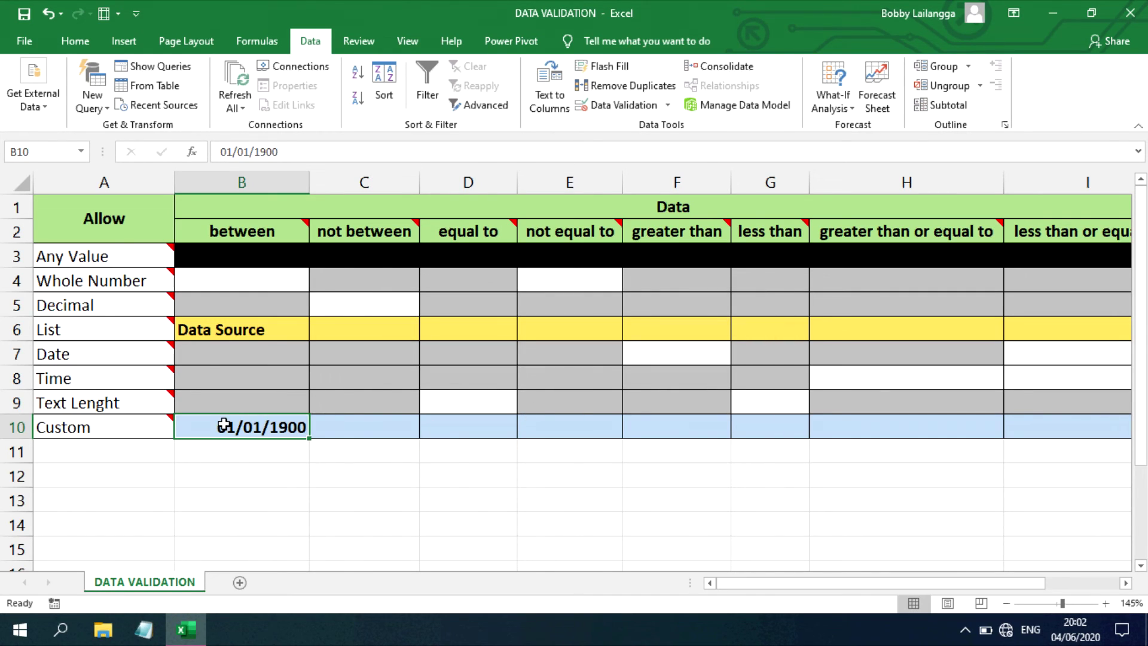
pyautogui.press('BackSpace')
pyautogui.write("'7403555555")
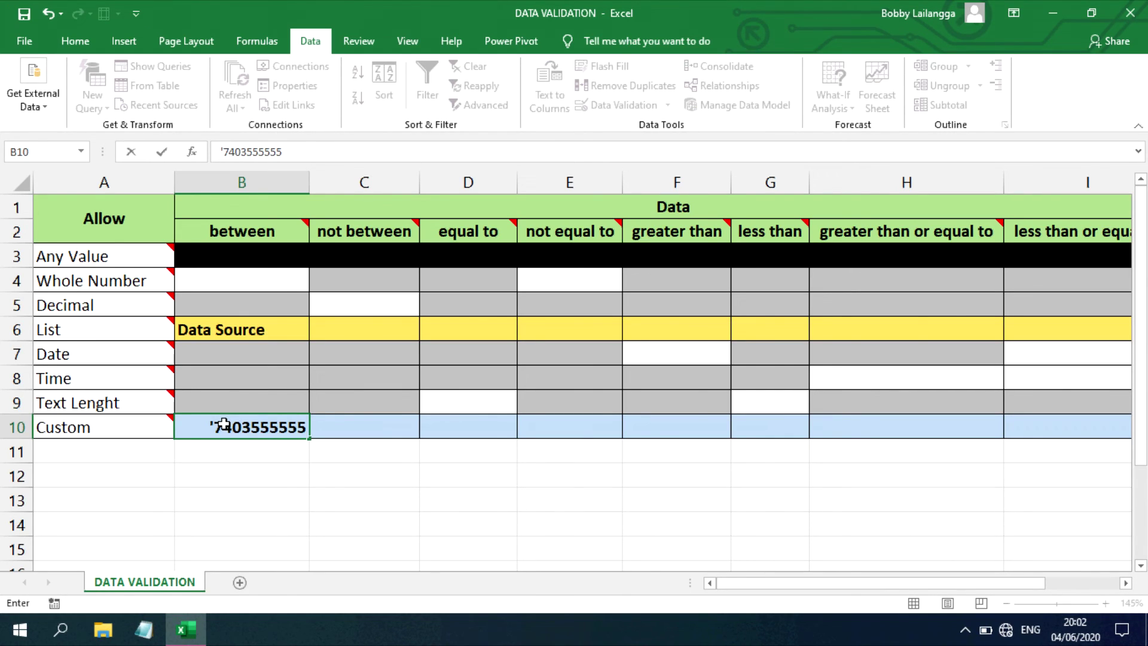
pyautogui.press('Return')
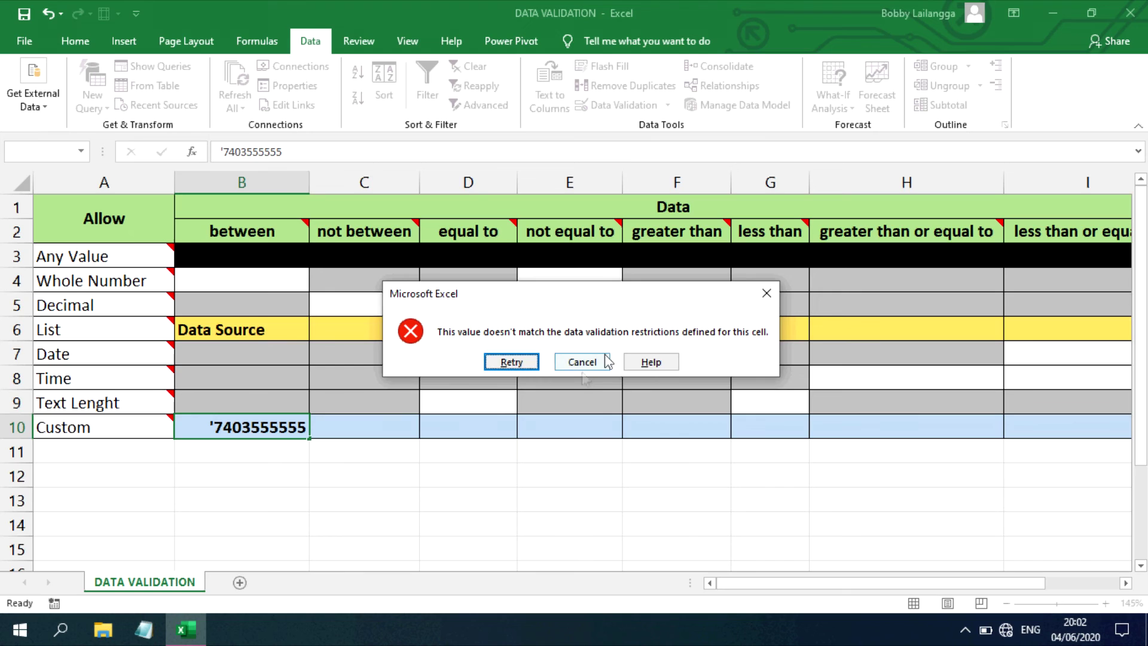
pyautogui.click(581, 362)
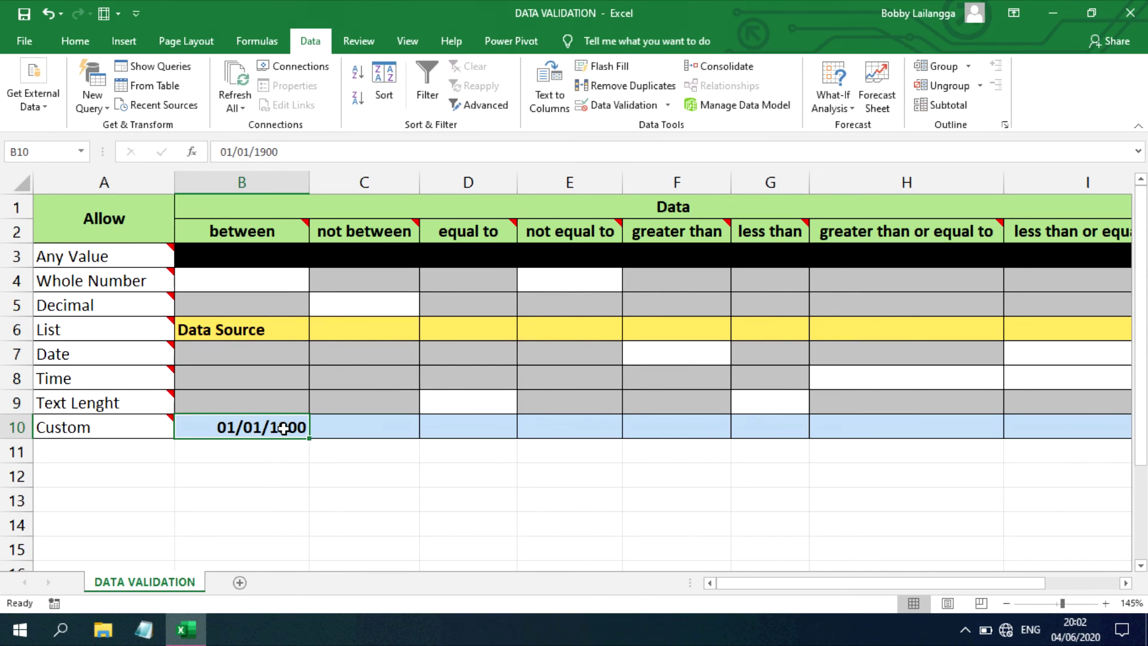
pyautogui.write('a')
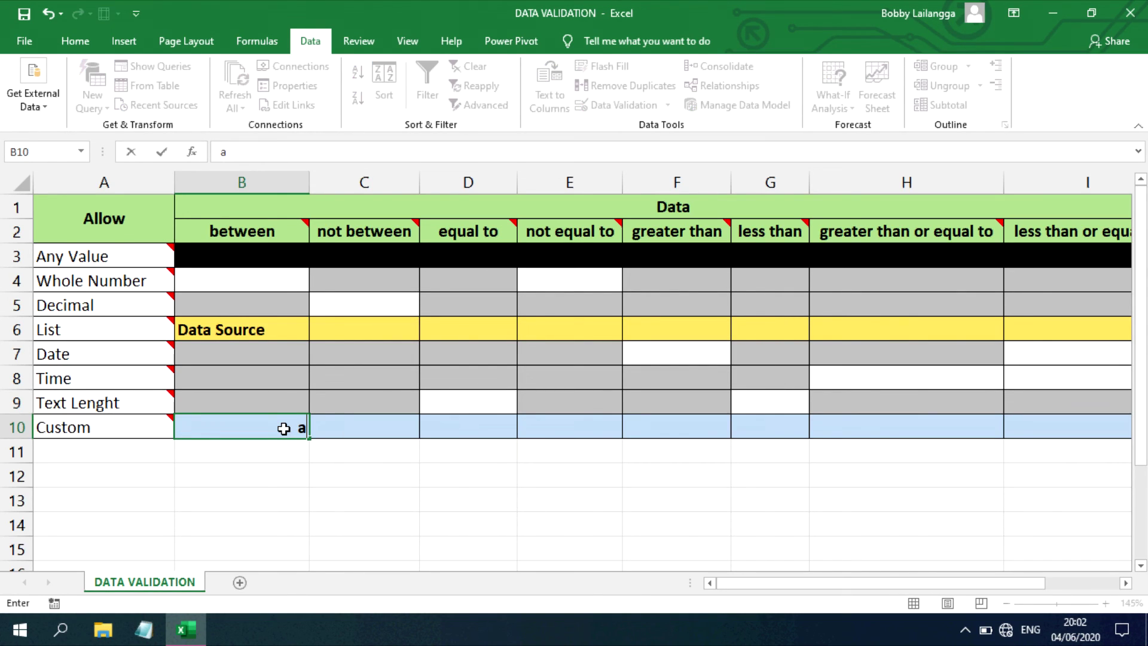
pyautogui.write('1')
pyautogui.press('Return')
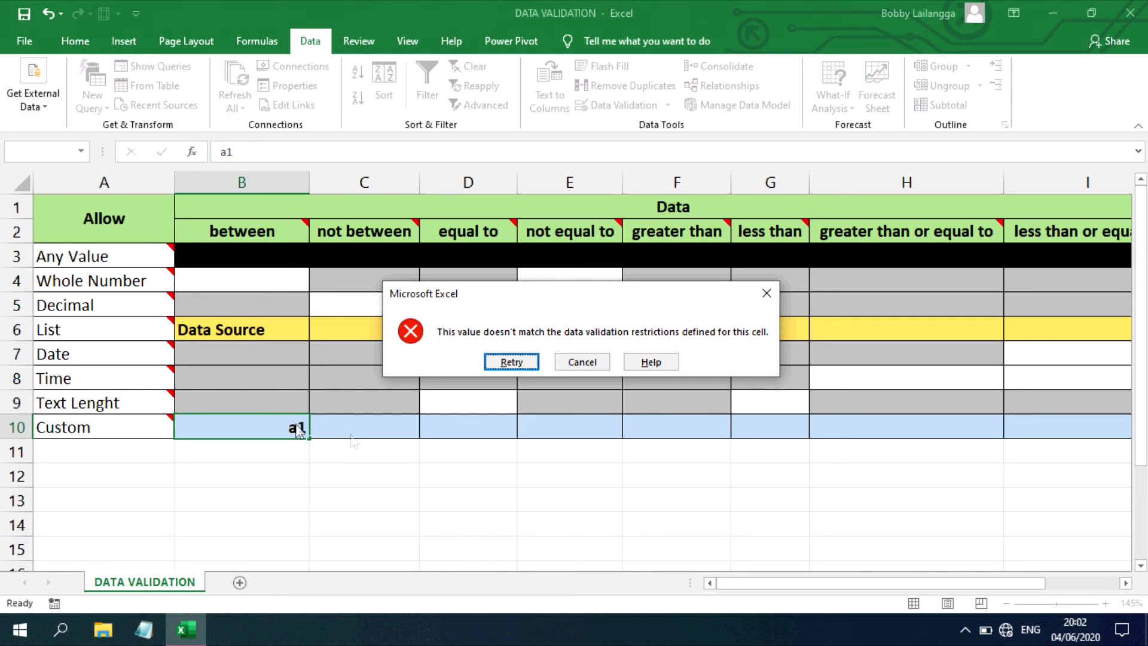
pyautogui.click(580, 363)
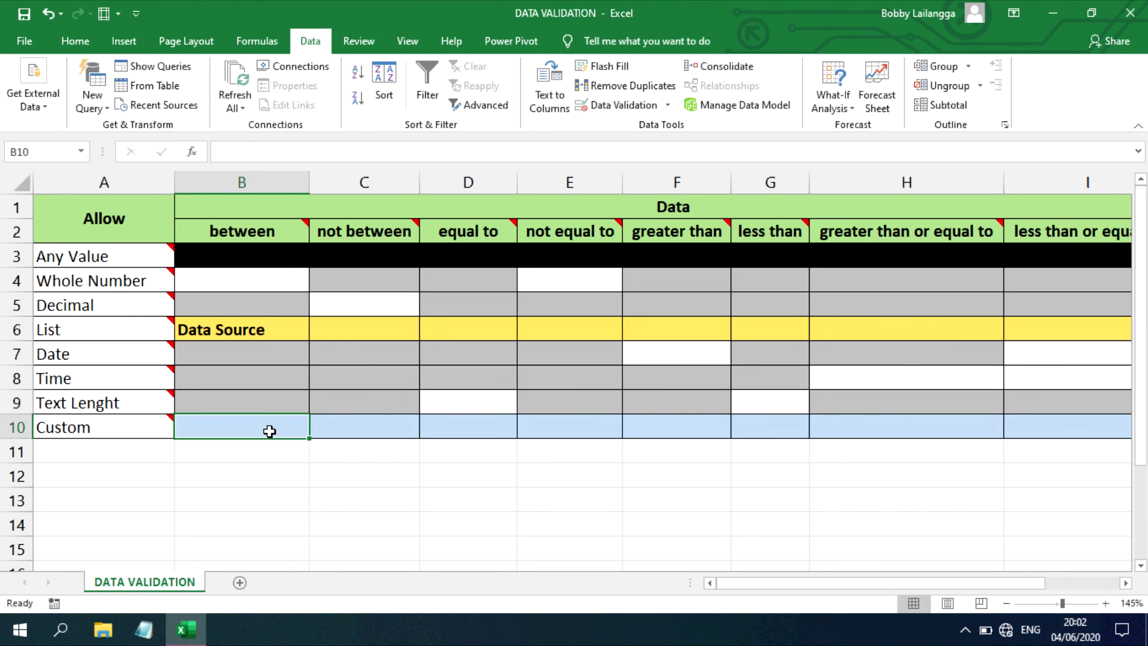